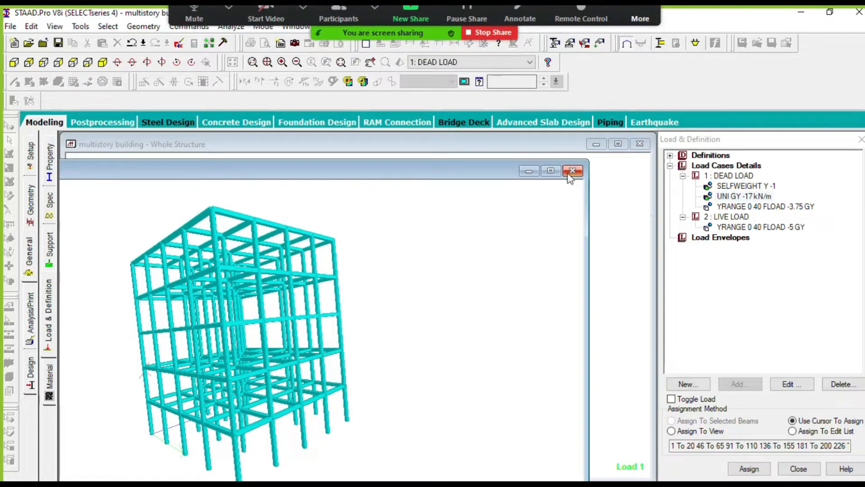
- Close the 3D rendered view of the multistory building
{"action": "left_click", "coordinate": [573, 171]}
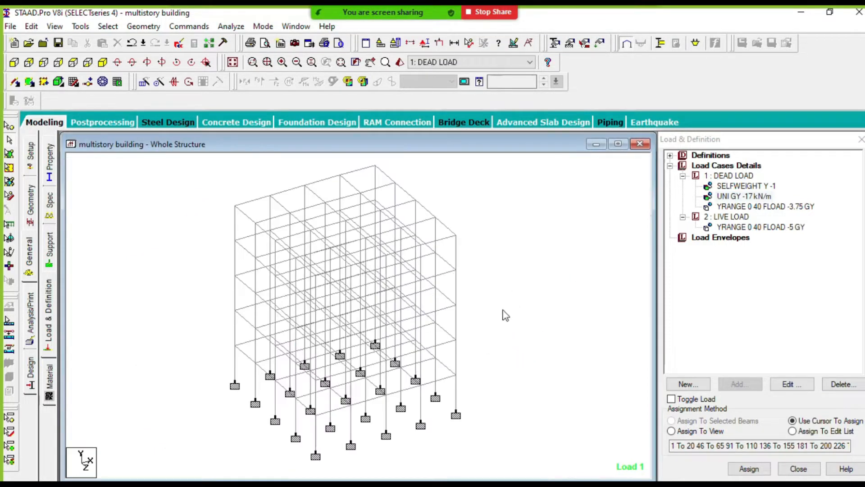
{"action": "scroll", "coordinate": [503, 311], "scroll_direction": "down", "scroll_amount": 2}
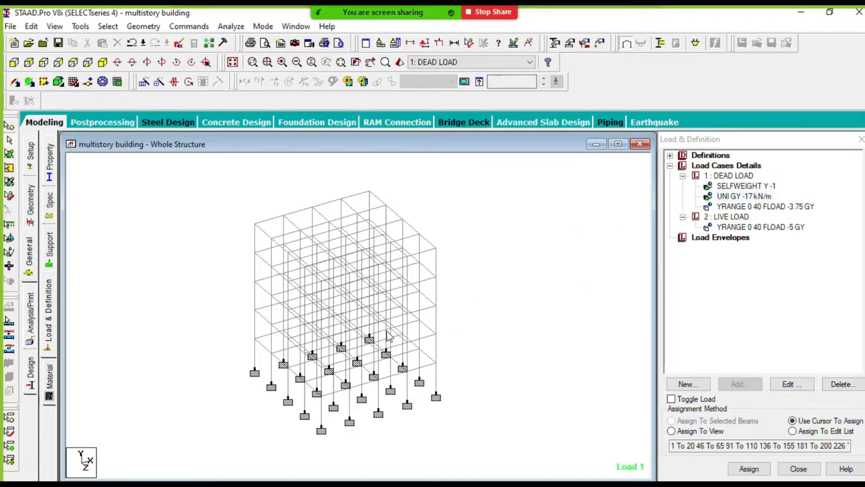
{"action": "scroll", "coordinate": [387, 330], "scroll_direction": "up", "scroll_amount": 3}
{"action": "middle_click_drag", "start_coordinate": [499, 304], "coordinate": [503, 299]}
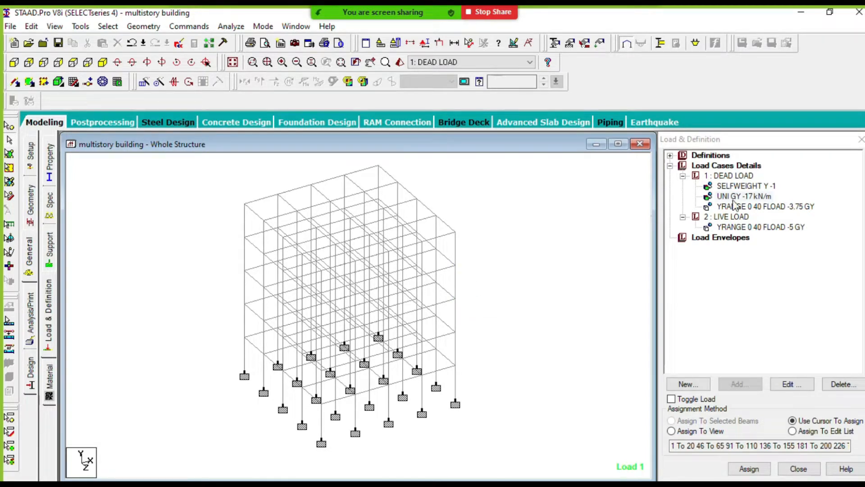
{"action": "left_click", "coordinate": [455, 249]}
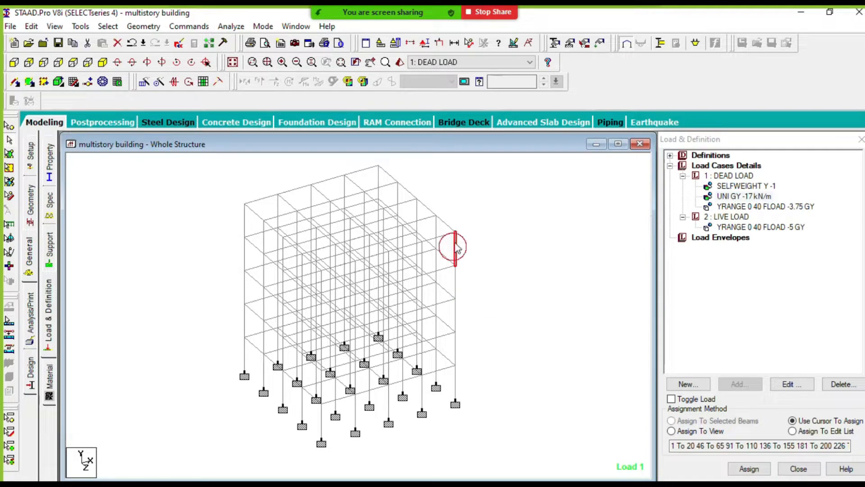
{"action": "scroll", "coordinate": [483, 258], "scroll_direction": "down", "scroll_amount": 3}
{"action": "left_click", "coordinate": [483, 258]}
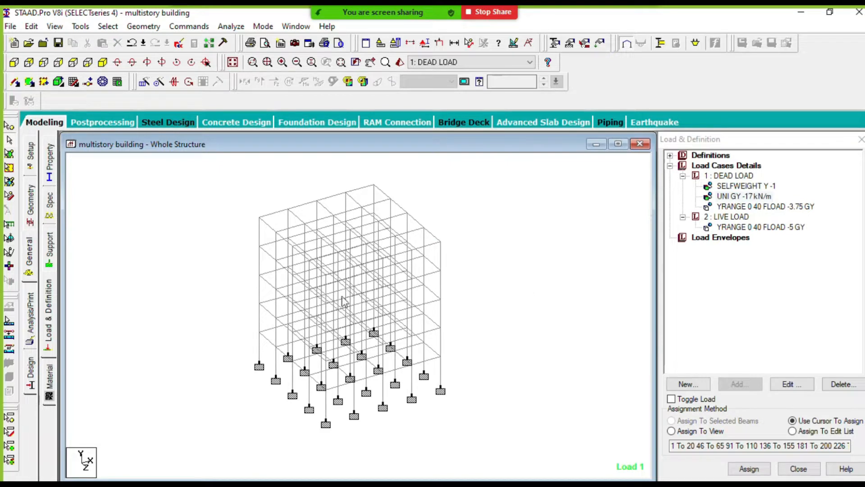
{"action": "scroll", "coordinate": [375, 355], "scroll_direction": "down", "scroll_amount": 1}
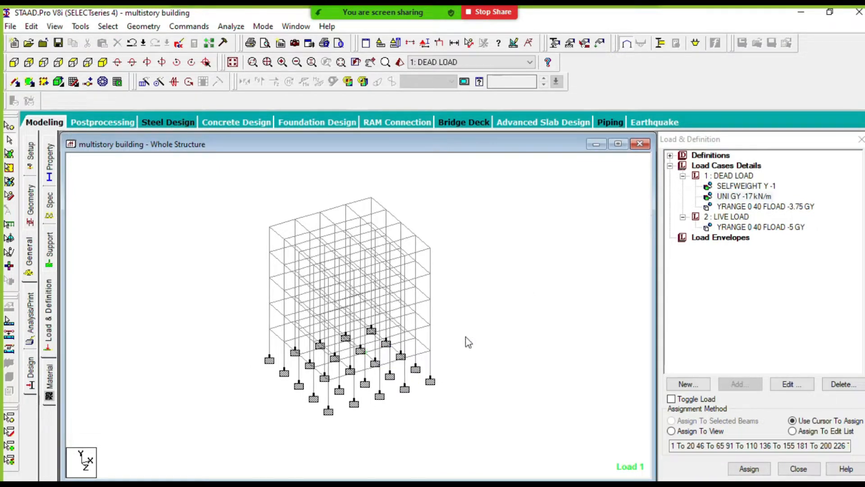
{"action": "scroll", "coordinate": [361, 263], "scroll_direction": "up", "scroll_amount": 1}
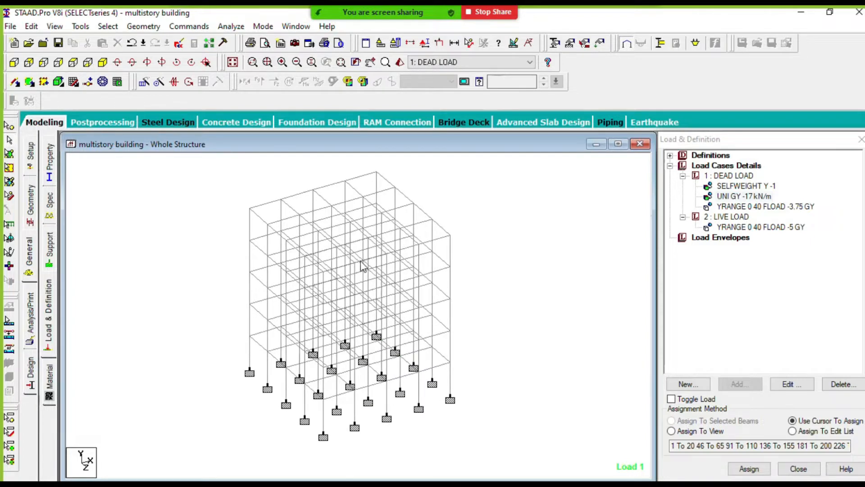
{"action": "left_click_drag", "start_coordinate": [477, 286], "coordinate": [471, 291]}
{"action": "left_click", "coordinate": [366, 261]}
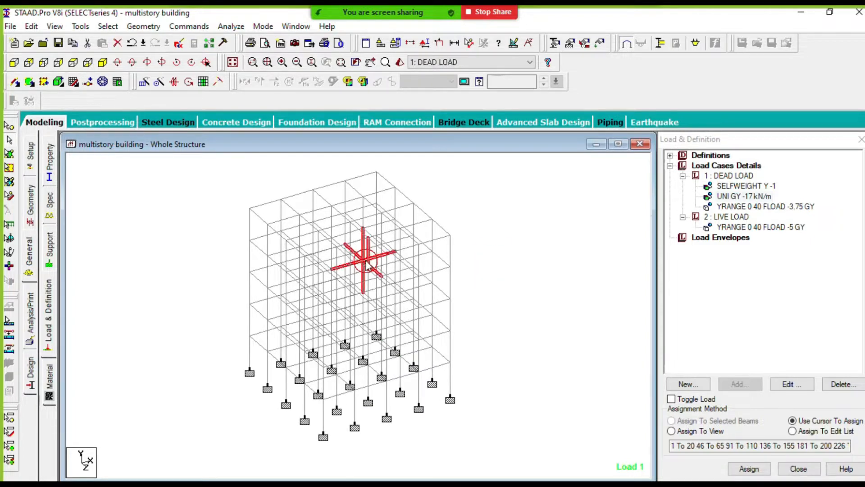
{"action": "left_click", "coordinate": [519, 260]}
{"action": "scroll", "coordinate": [484, 241], "scroll_direction": "up", "scroll_amount": 2}
{"action": "mouse_move", "coordinate": [495, 253]}
{"action": "middle_mouse_down"}
{"action": "mouse_move", "coordinate": [483, 294]}
{"action": "mouse_move", "coordinate": [484, 260]}
{"action": "middle_mouse_up"}
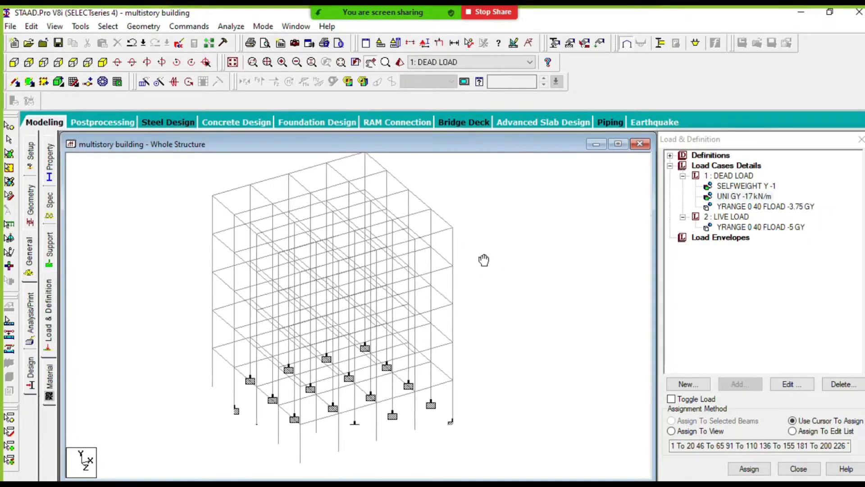
{"action": "scroll", "coordinate": [445, 291], "scroll_direction": "down", "scroll_amount": 1}
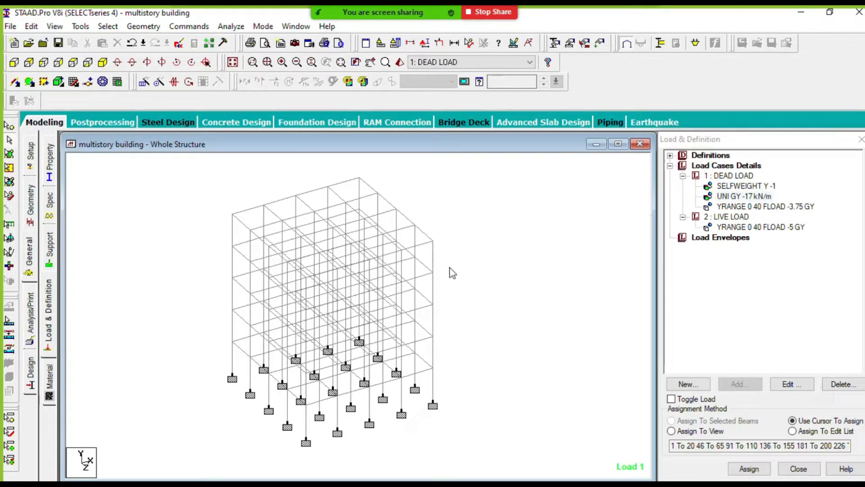
{"action": "scroll", "coordinate": [461, 264], "scroll_direction": "down", "scroll_amount": 1}
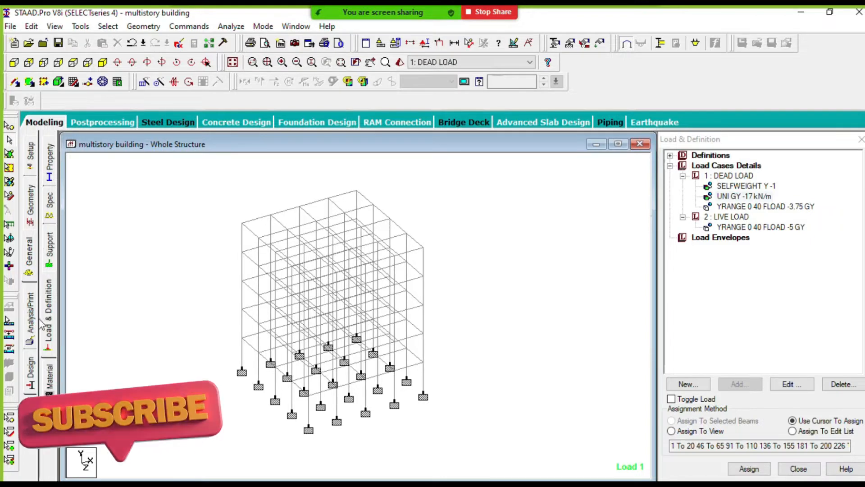
- Open the concrete design page for the whole structure and set the current design code to IS456
{"action": "left_click", "coordinate": [31, 374]}
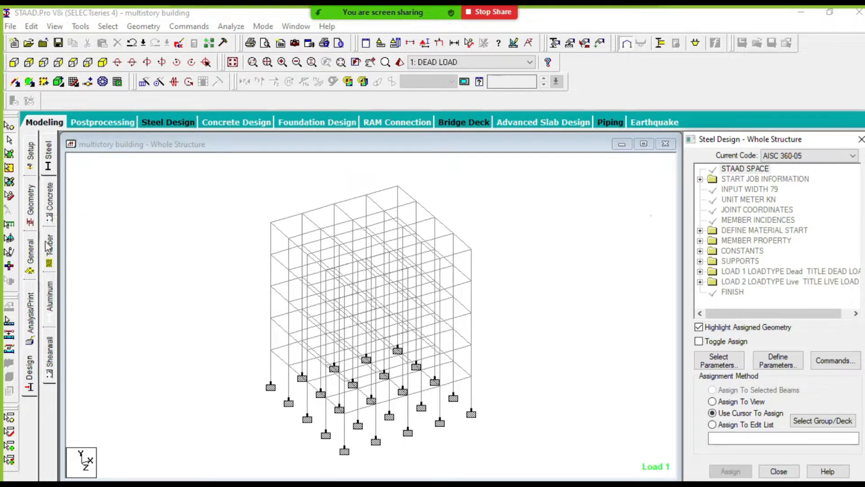
{"action": "left_click", "coordinate": [51, 203]}
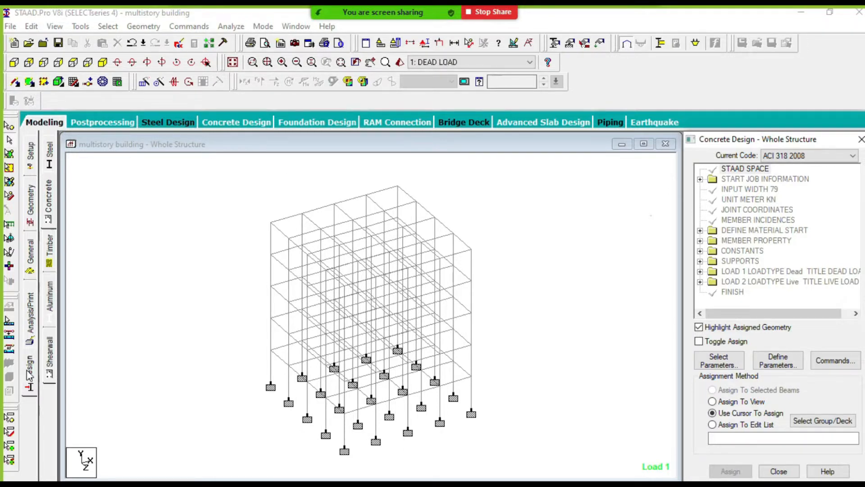
{"action": "left_click", "coordinate": [49, 203]}
{"action": "left_click", "coordinate": [792, 157]}
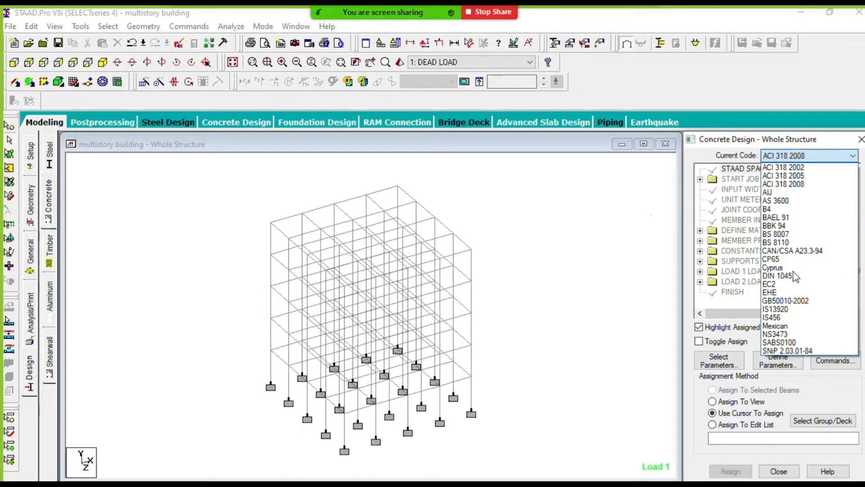
{"action": "left_click", "coordinate": [784, 316]}
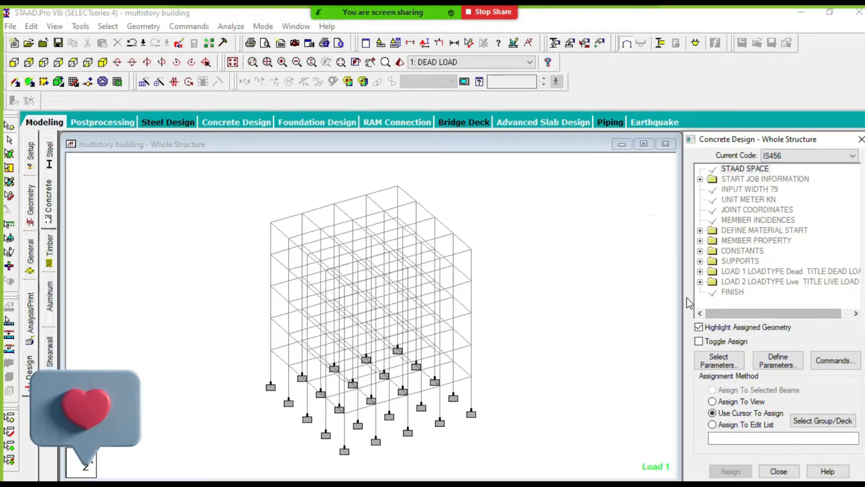
{"action": "left_click", "coordinate": [726, 364]}
{"action": "left_click_drag", "start_coordinate": [718, 226], "coordinate": [436, 170]}
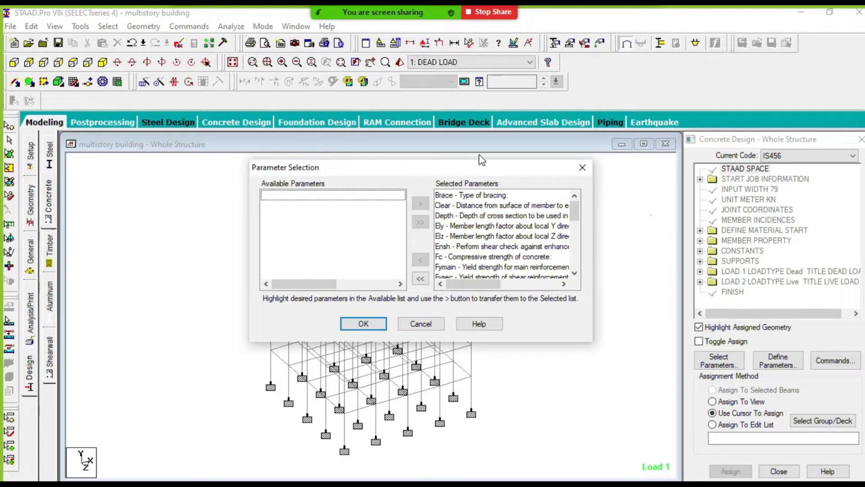
{"action": "left_click", "coordinate": [421, 279]}
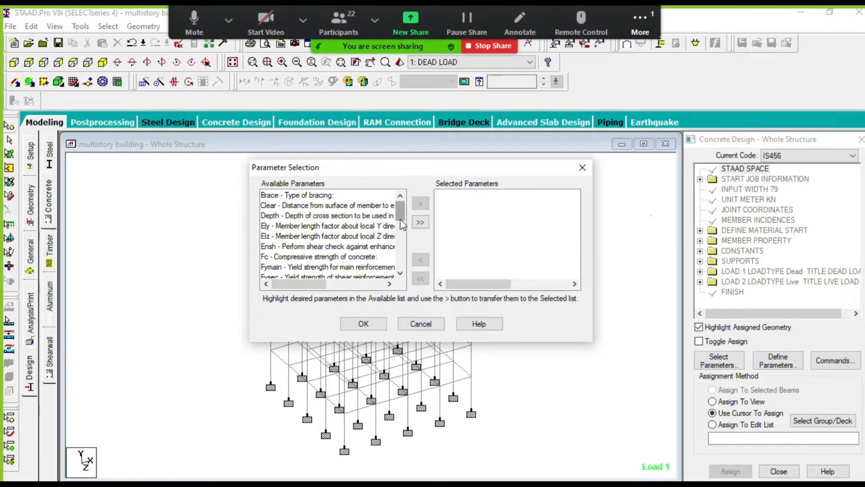
{"action": "left_click_drag", "start_coordinate": [403, 214], "coordinate": [402, 216]}
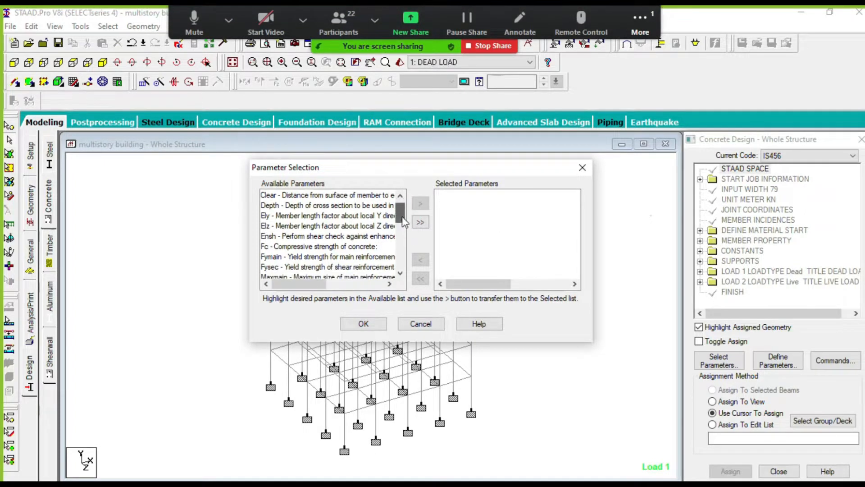
{"action": "left_click", "coordinate": [316, 247]}
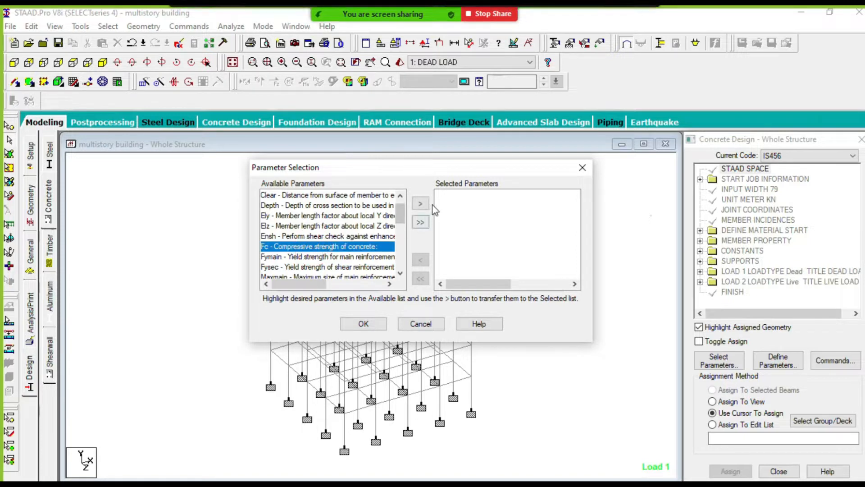
{"action": "left_click", "coordinate": [421, 205]}
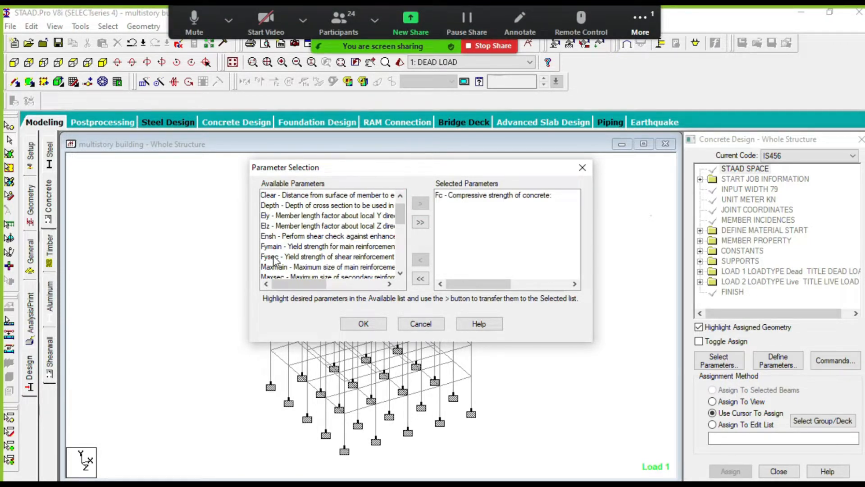
{"action": "left_click", "coordinate": [340, 246]}
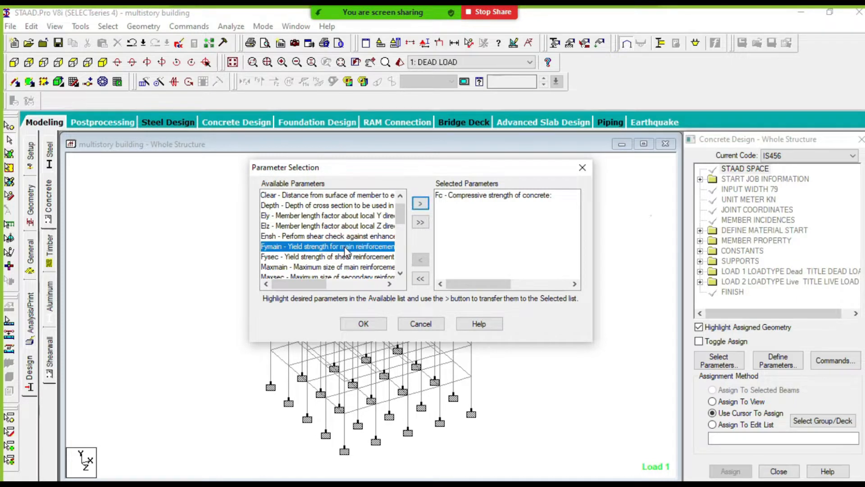
{"action": "left_click", "coordinate": [417, 206]}
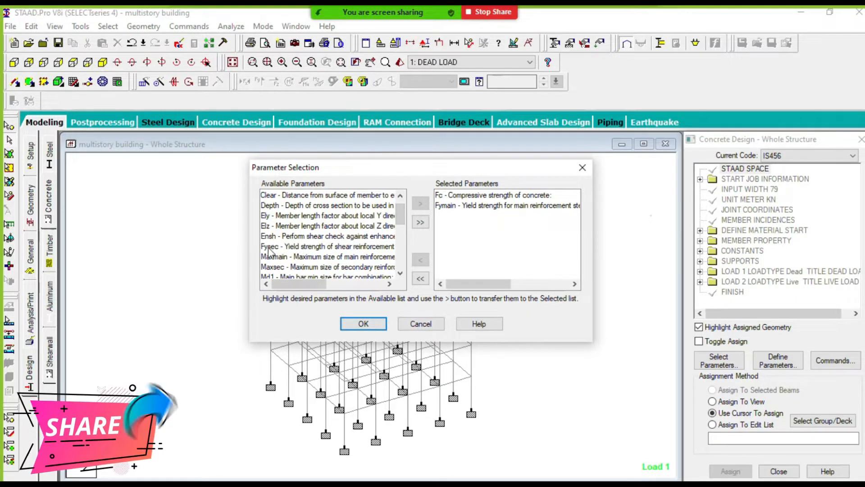
{"action": "left_click", "coordinate": [334, 248]}
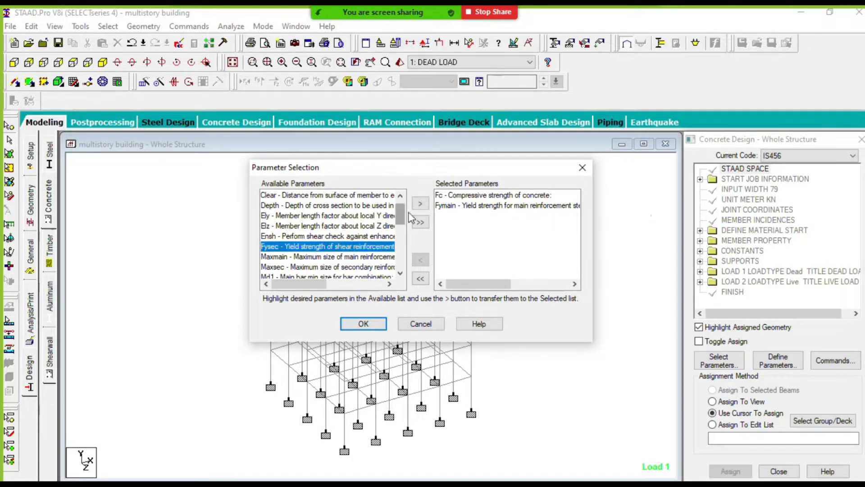
{"action": "left_click", "coordinate": [421, 204]}
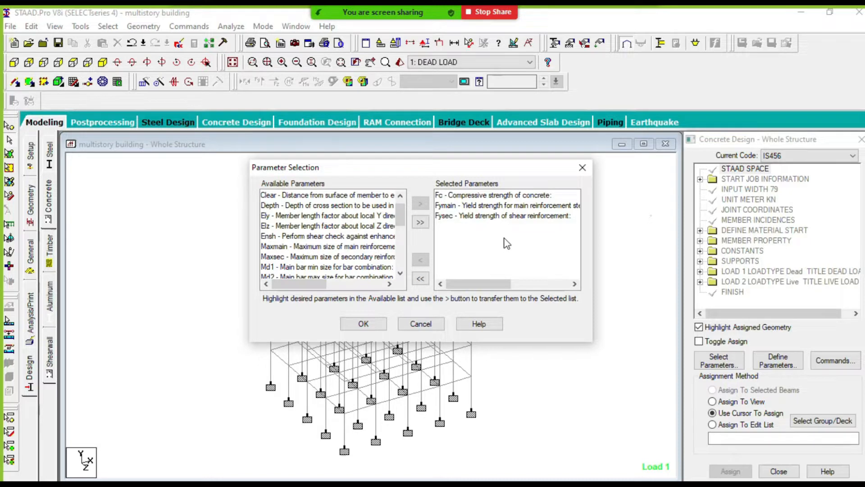
{"action": "left_click", "coordinate": [582, 168]}
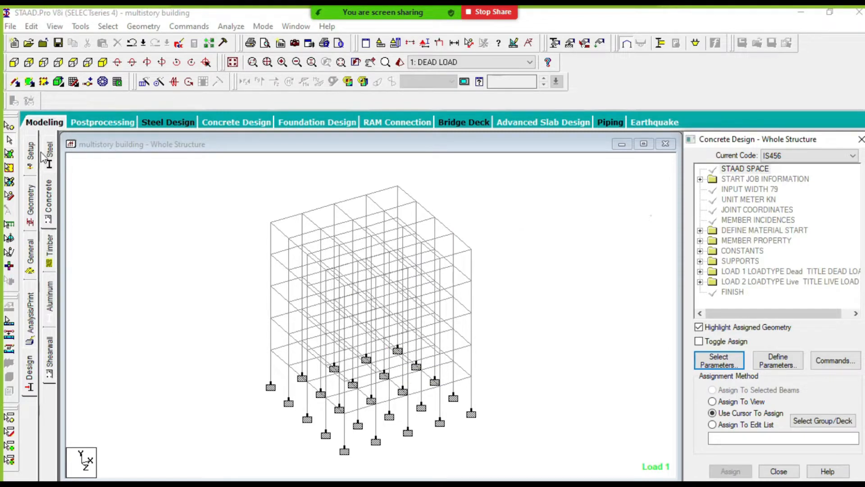
- Reload the design page and choose IS456 again as the current concrete code
{"action": "left_click", "coordinate": [30, 366]}
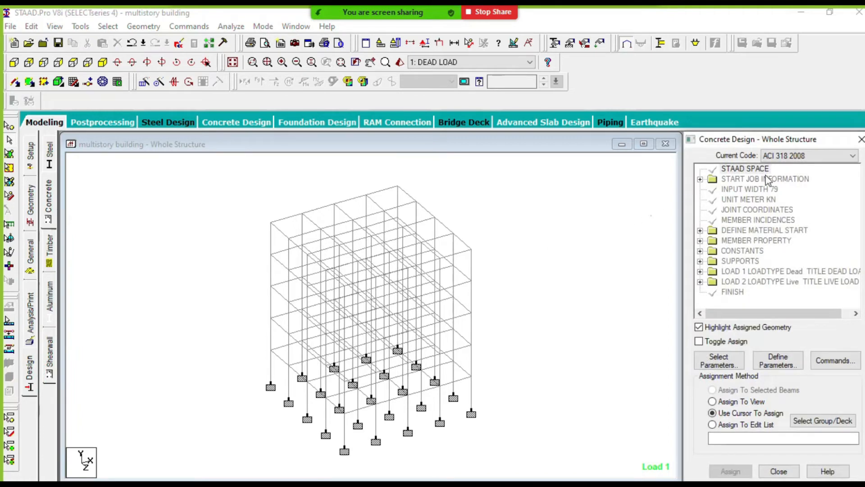
{"action": "left_click", "coordinate": [813, 155]}
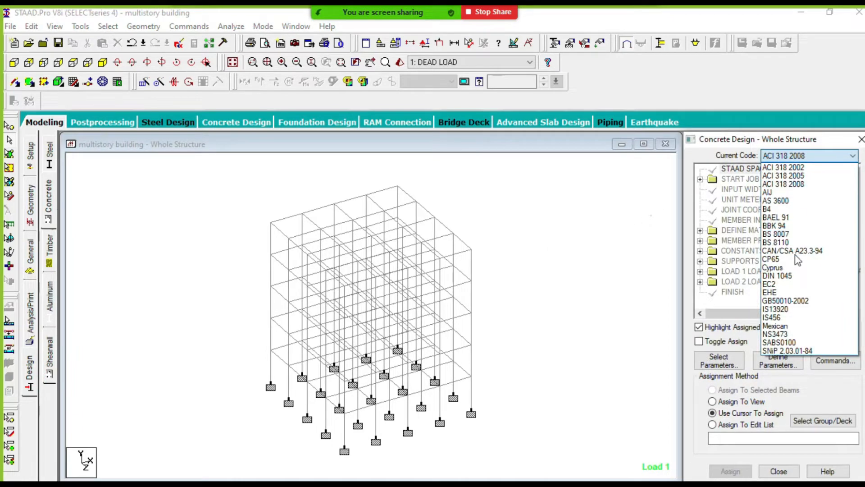
{"action": "left_click", "coordinate": [784, 317]}
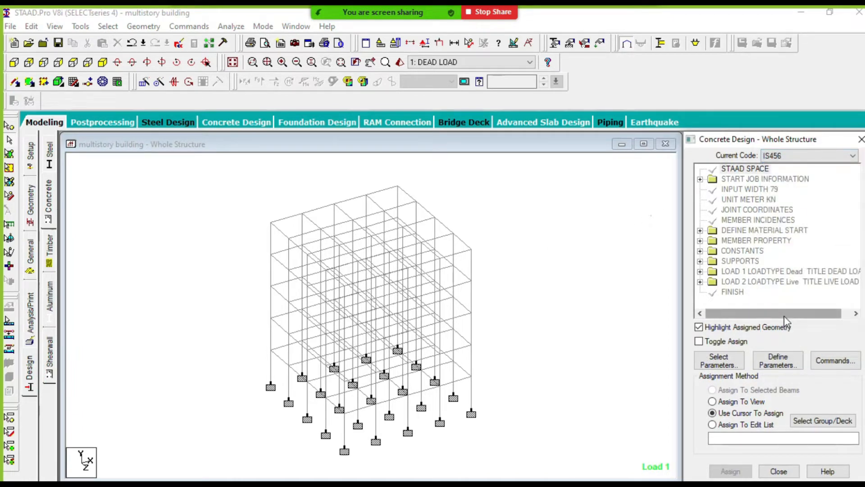
- Clear the selected design parameters and keep only Fc, Fymain and Fysec in the selection
{"action": "left_click", "coordinate": [716, 363]}
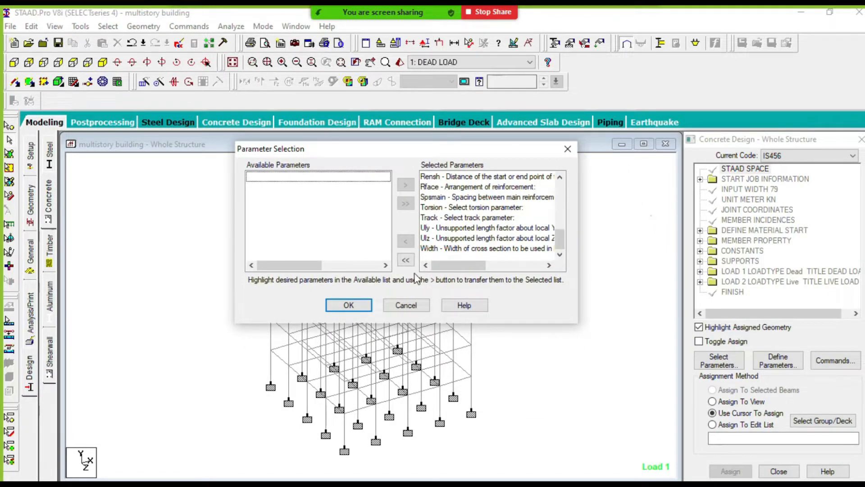
{"action": "left_click", "coordinate": [406, 260]}
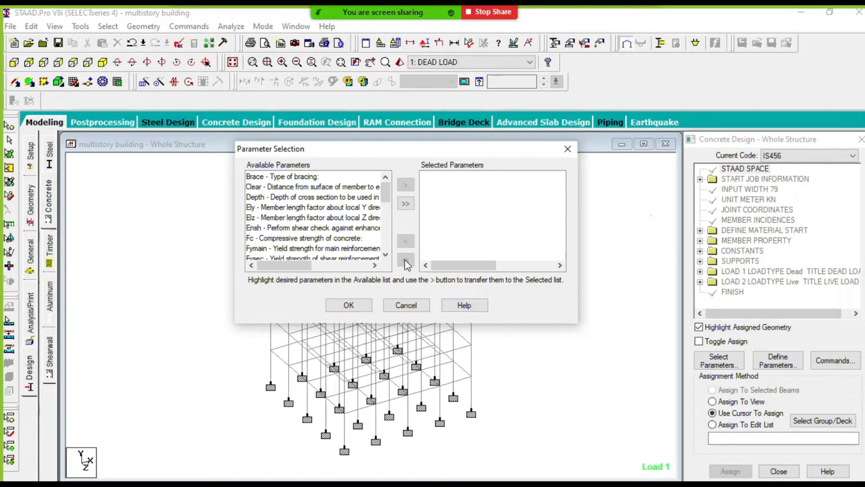
{"action": "left_click", "coordinate": [308, 239]}
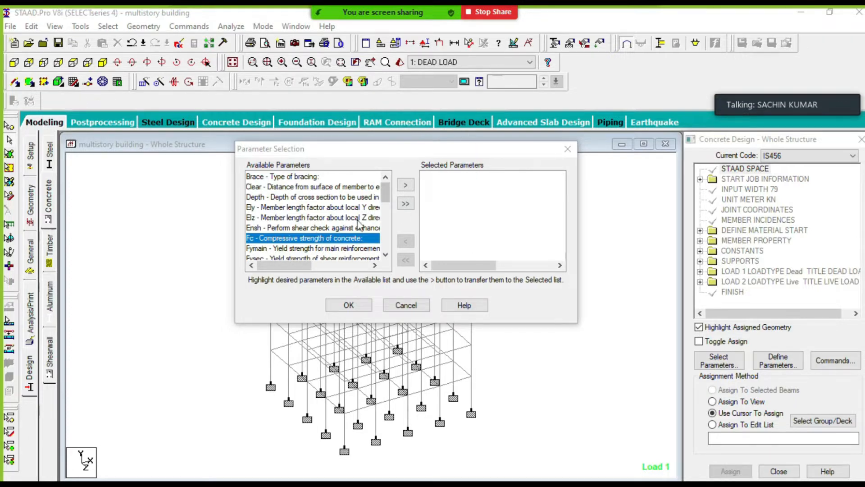
{"action": "left_click", "coordinate": [407, 262]}
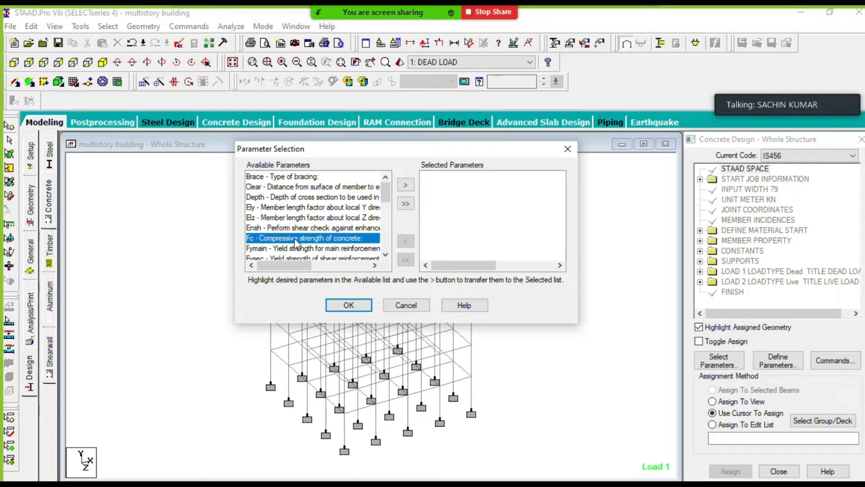
{"action": "left_click", "coordinate": [407, 183]}
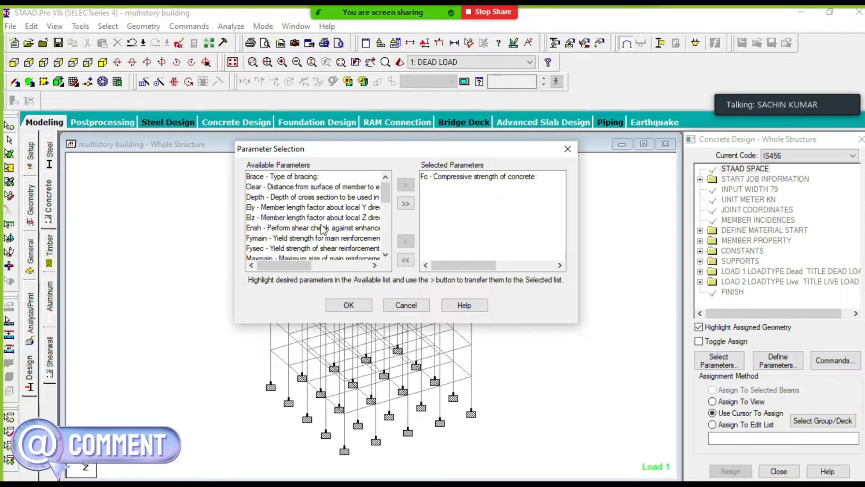
{"action": "left_click", "coordinate": [278, 238]}
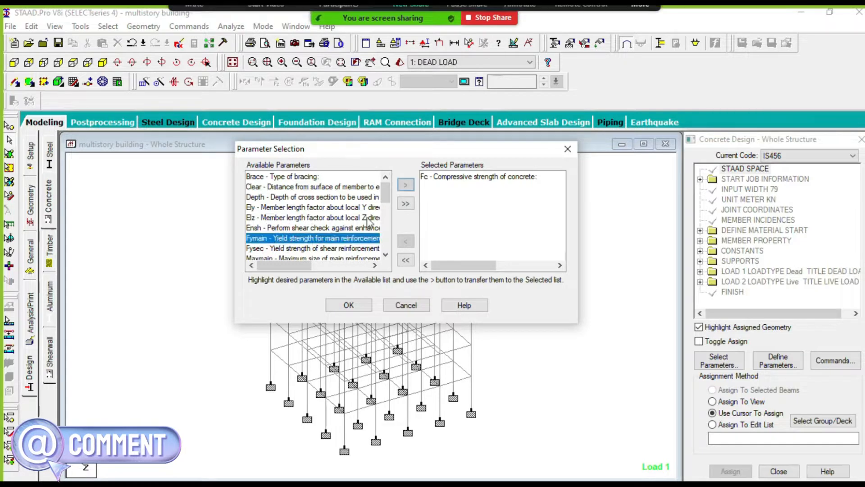
{"action": "left_click", "coordinate": [405, 186]}
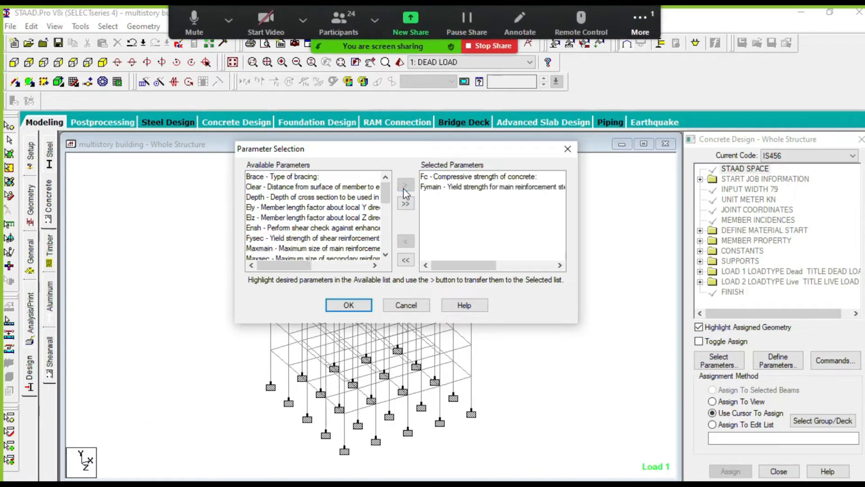
{"action": "left_click", "coordinate": [286, 239]}
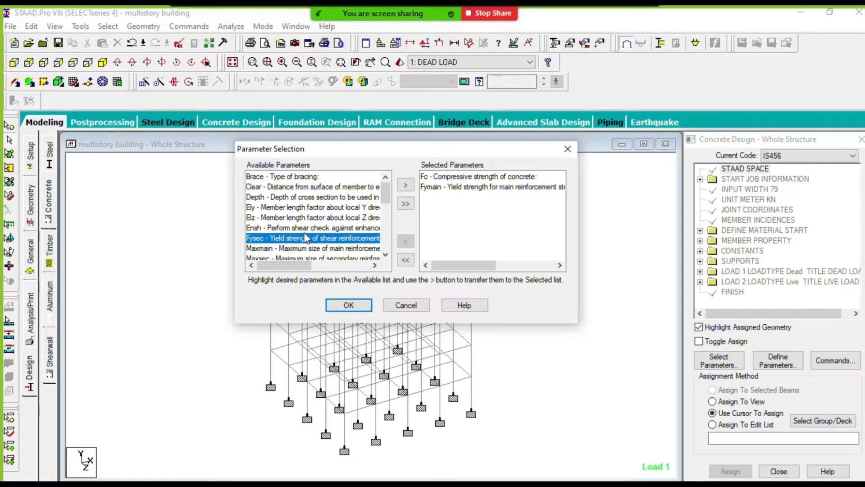
{"action": "left_click", "coordinate": [406, 188]}
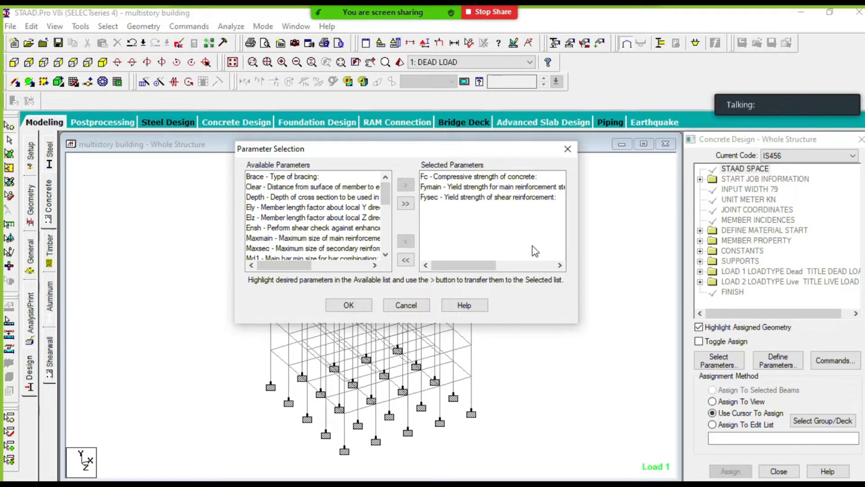
{"action": "left_click", "coordinate": [349, 306]}
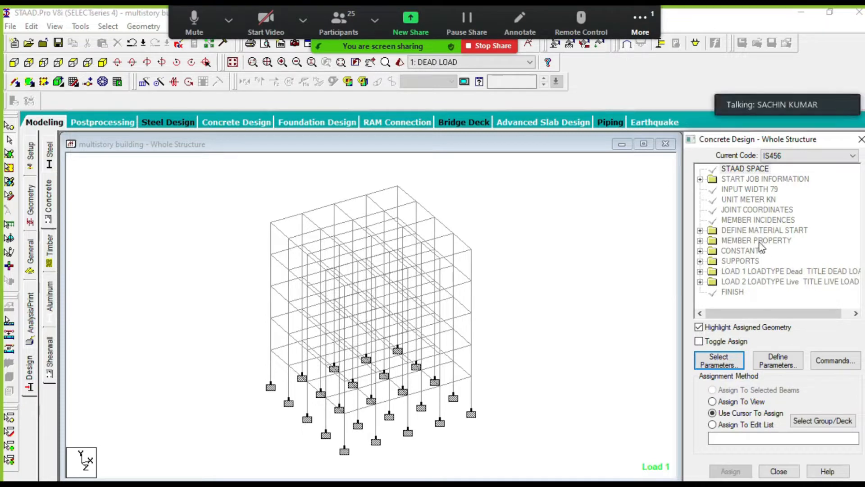
- Define the FC parameter with a concrete compressive strength of 25000 kN/m2 and add it to the concrete design
{"action": "left_click", "coordinate": [777, 363]}
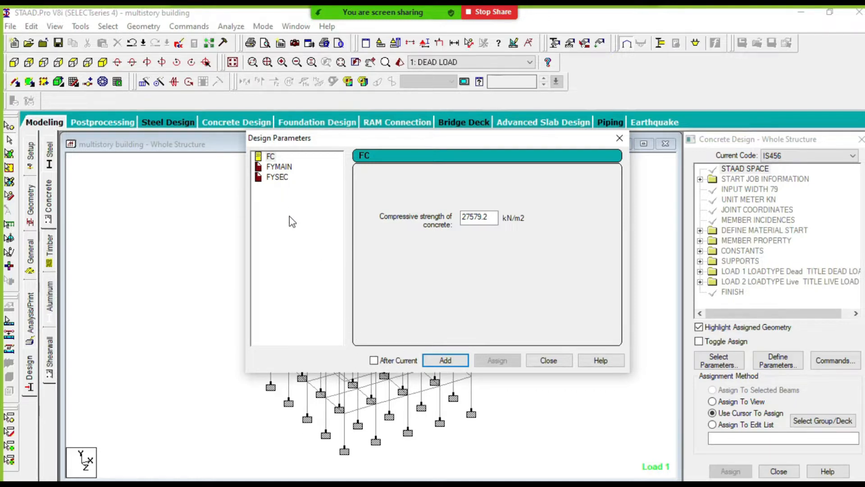
{"action": "left_click_drag", "start_coordinate": [485, 217], "coordinate": [449, 221]}
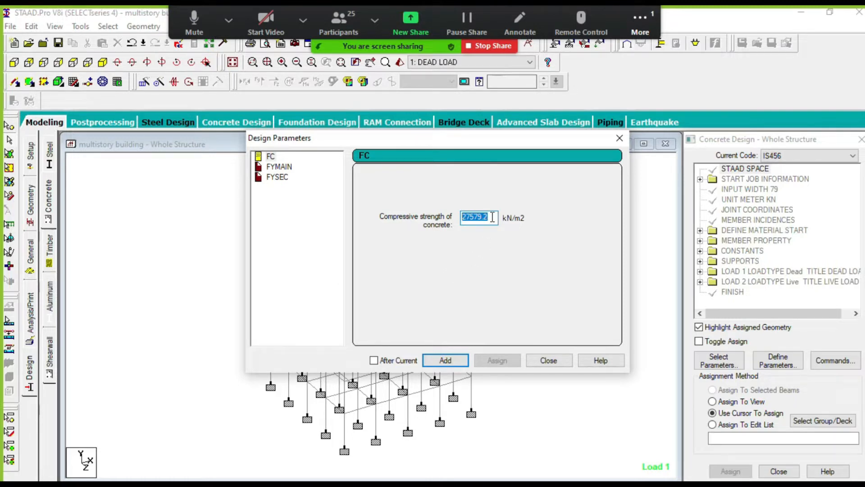
{"action": "type", "text": "250000"}
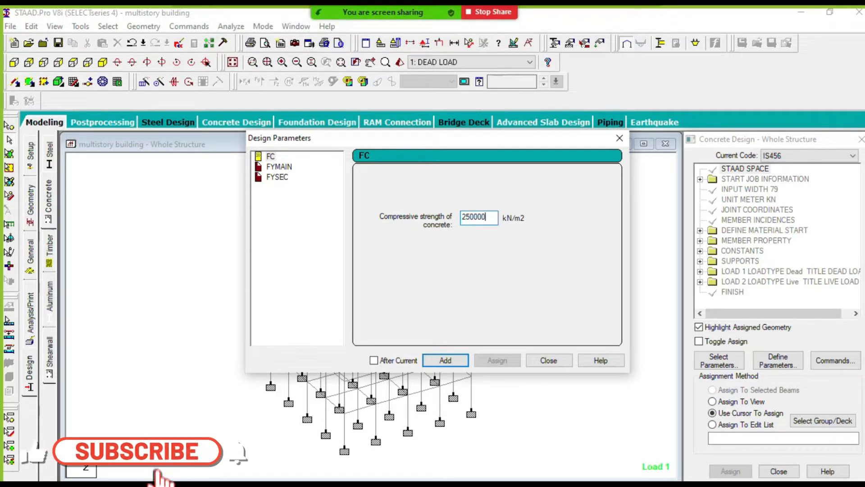
{"action": "key", "text": "BackSpace"}
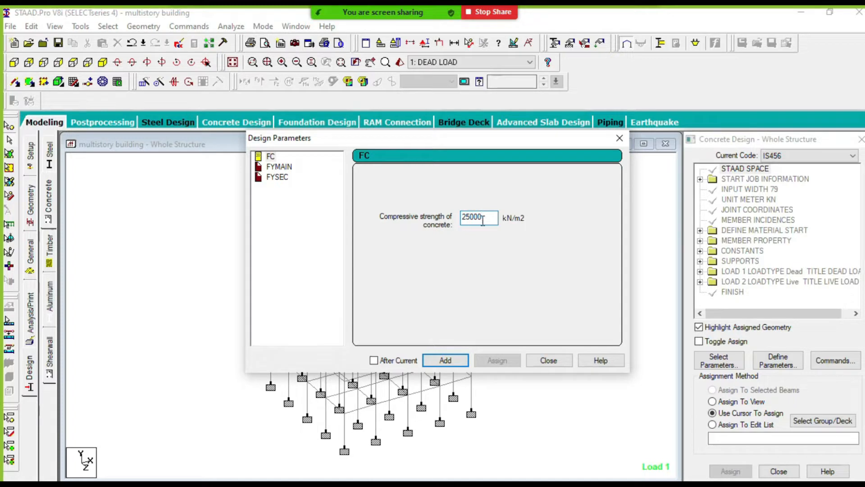
{"action": "left_click", "coordinate": [446, 360]}
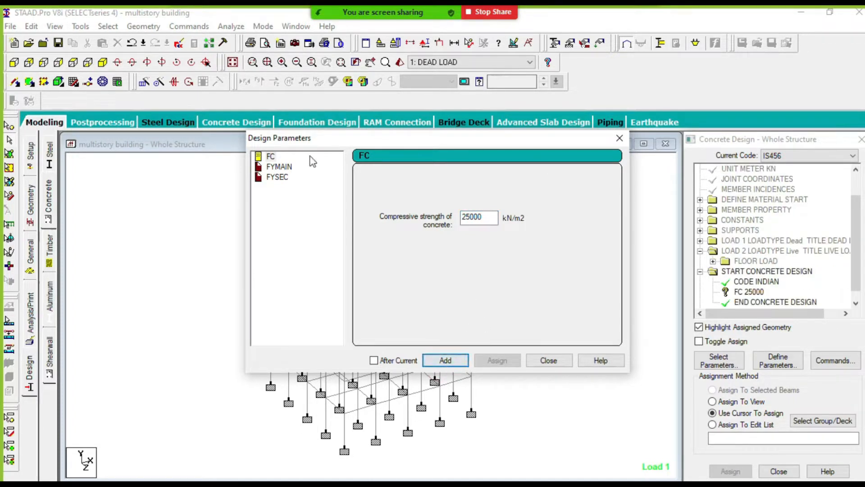
- Set the FYMAIN yield strength for main reinforcement steel to 415000 kN/m2 and add it
{"action": "left_click", "coordinate": [283, 167]}
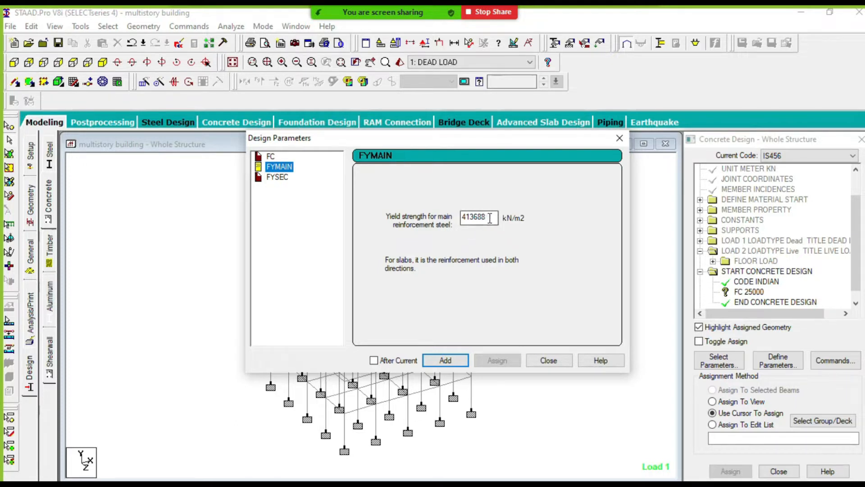
{"action": "left_click_drag", "start_coordinate": [488, 218], "coordinate": [461, 218]}
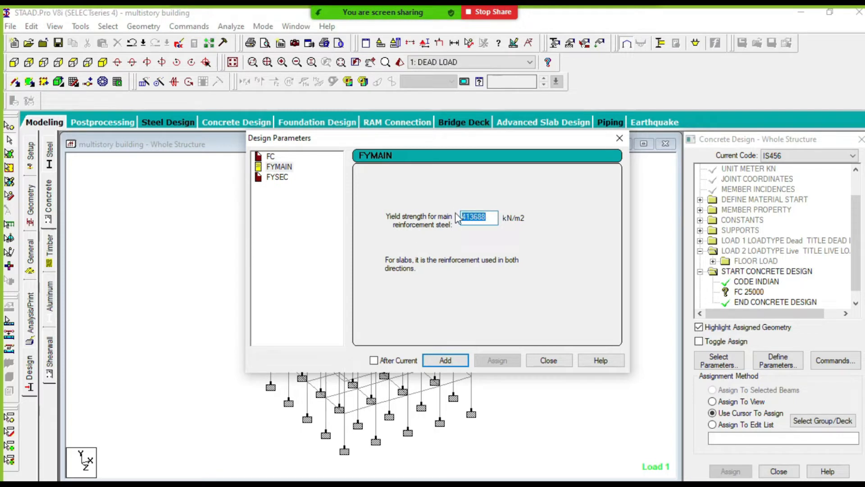
{"action": "type", "text": "415000"}
{"action": "left_click", "coordinate": [445, 360]}
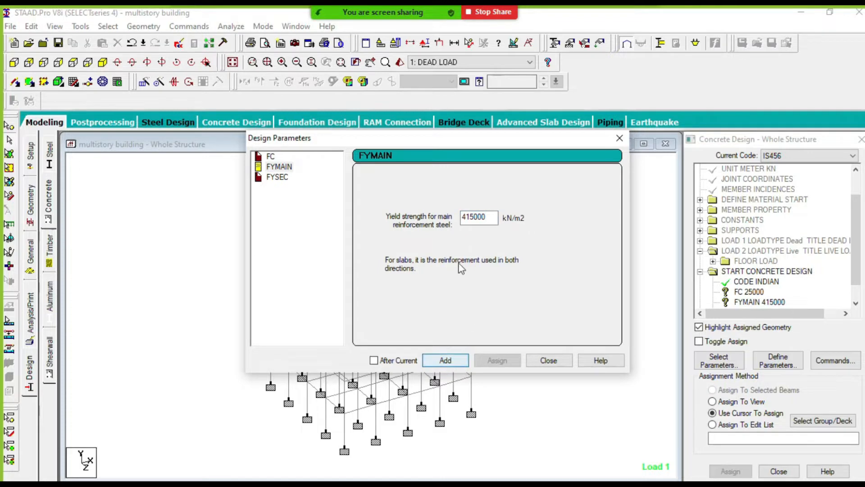
- Set the FYSEC yield strength of shear reinforcement to 415000 kN/m2, add it and finish defining parameters
{"action": "left_click", "coordinate": [277, 178]}
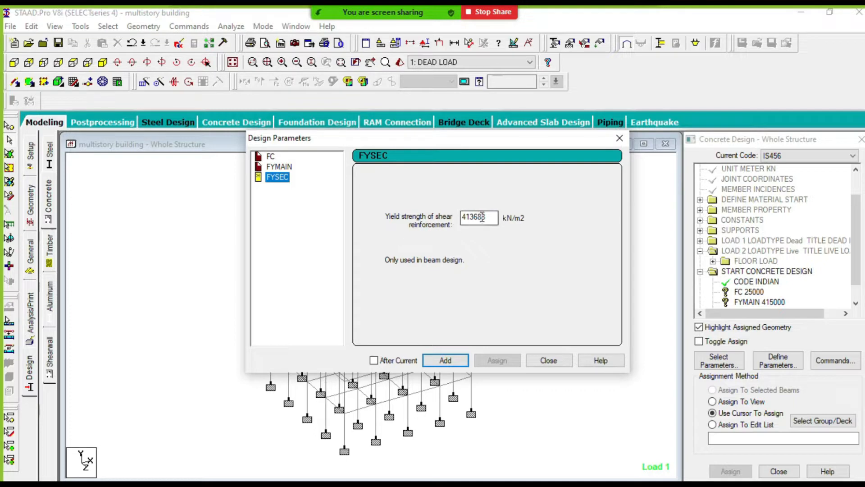
{"action": "left_click_drag", "start_coordinate": [494, 217], "coordinate": [472, 212]}
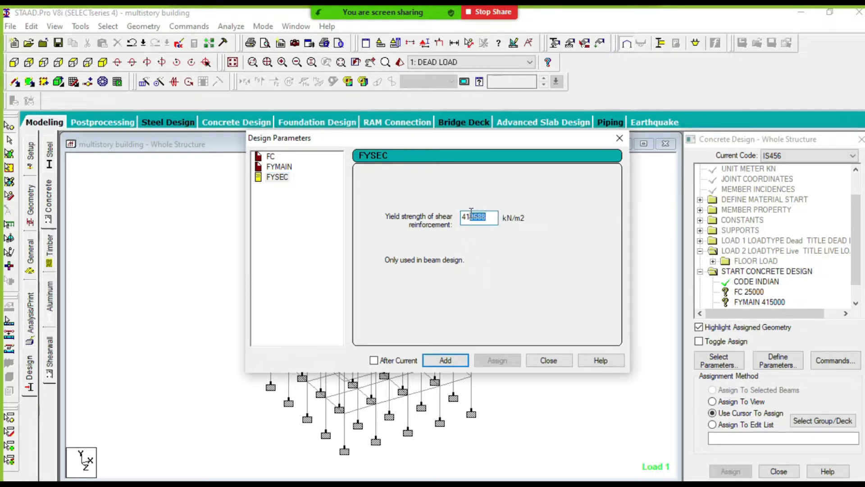
{"action": "type", "text": "5"}
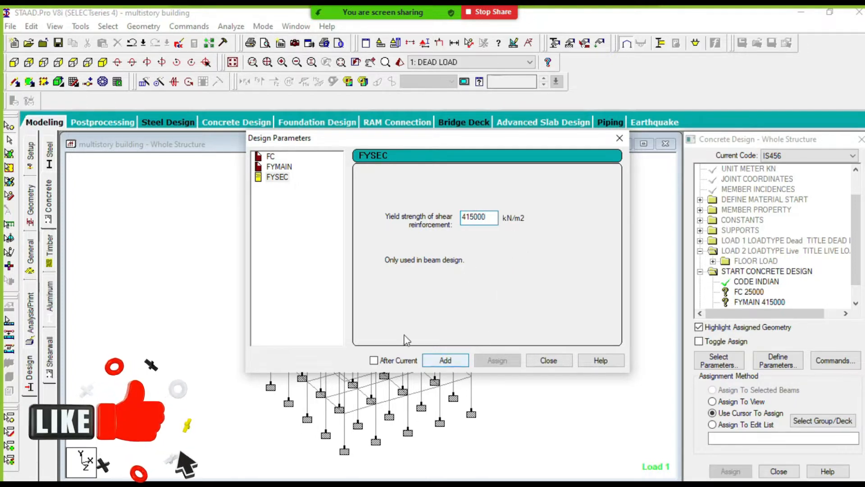
{"action": "left_click", "coordinate": [445, 361]}
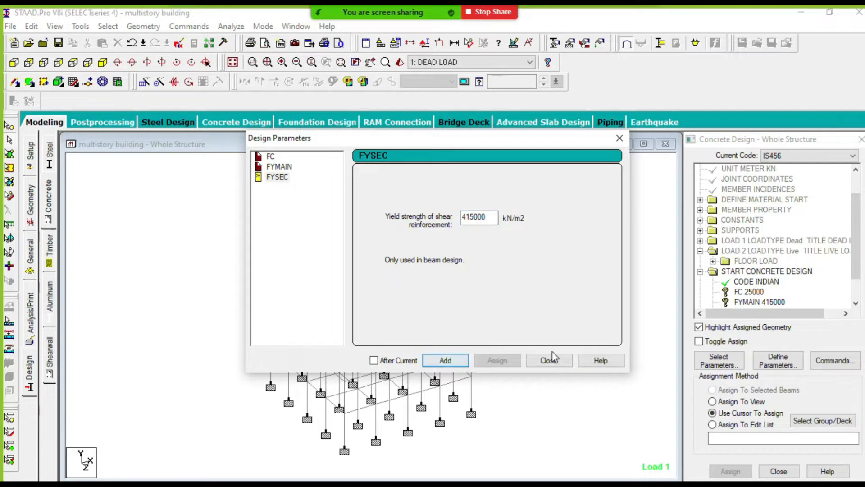
{"action": "left_click", "coordinate": [557, 361]}
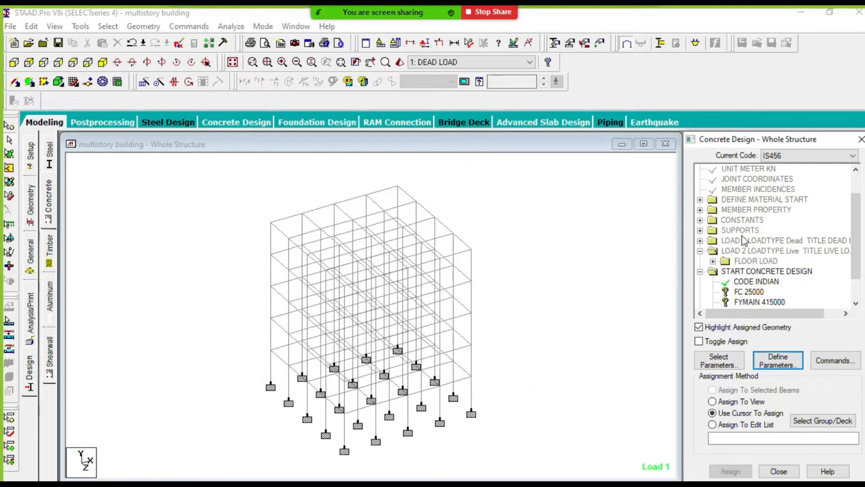
- Add the DESIGN BEAM and DESIGN COLUMN commands to the concrete design
{"action": "left_click_drag", "start_coordinate": [858, 219], "coordinate": [858, 243]}
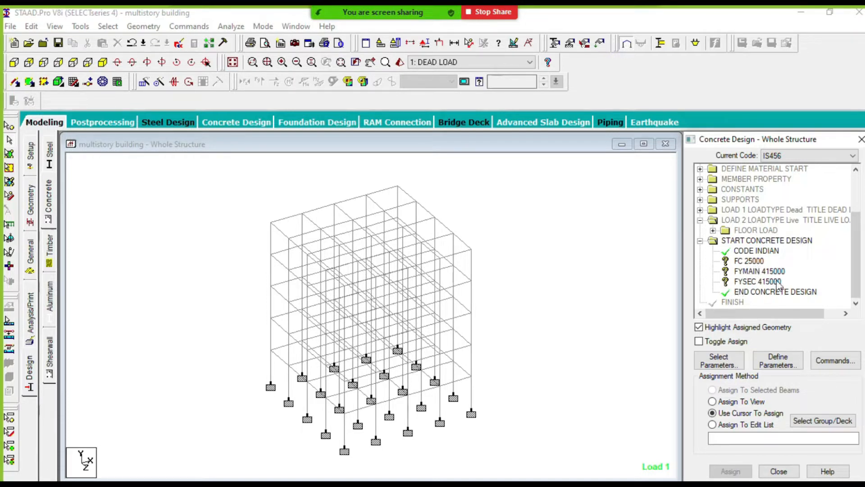
{"action": "left_click", "coordinate": [836, 362]}
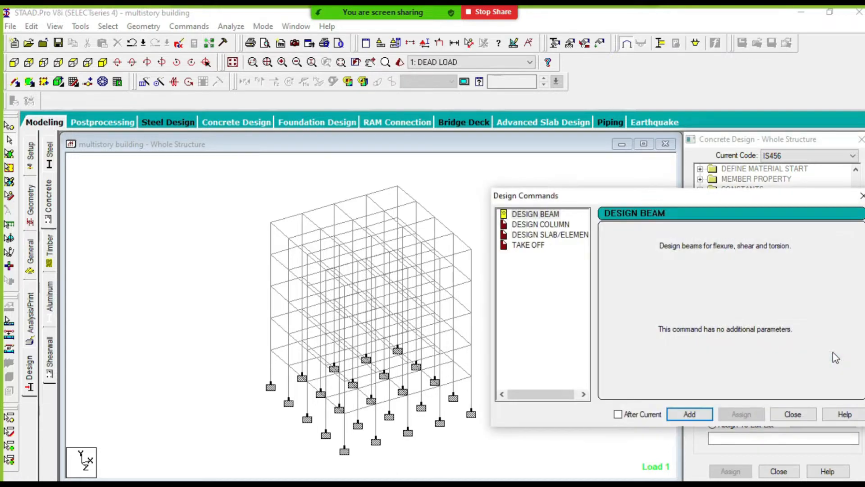
{"action": "left_click_drag", "start_coordinate": [678, 199], "coordinate": [404, 131]}
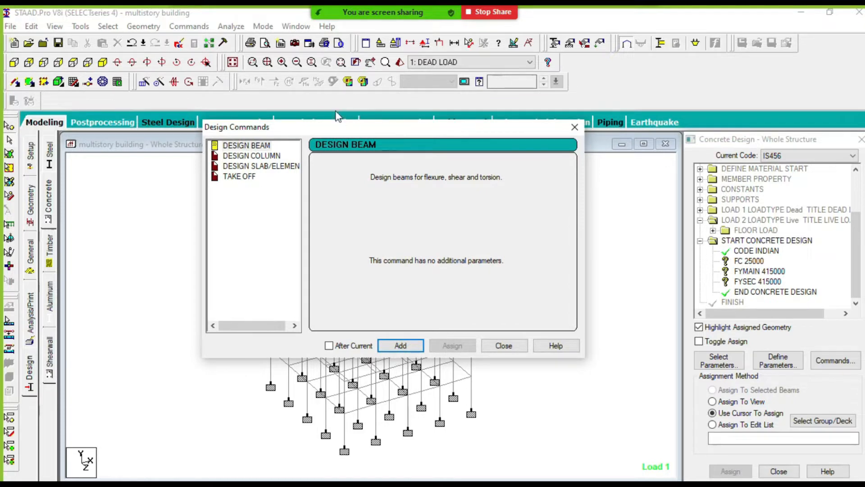
{"action": "left_click", "coordinate": [238, 145]}
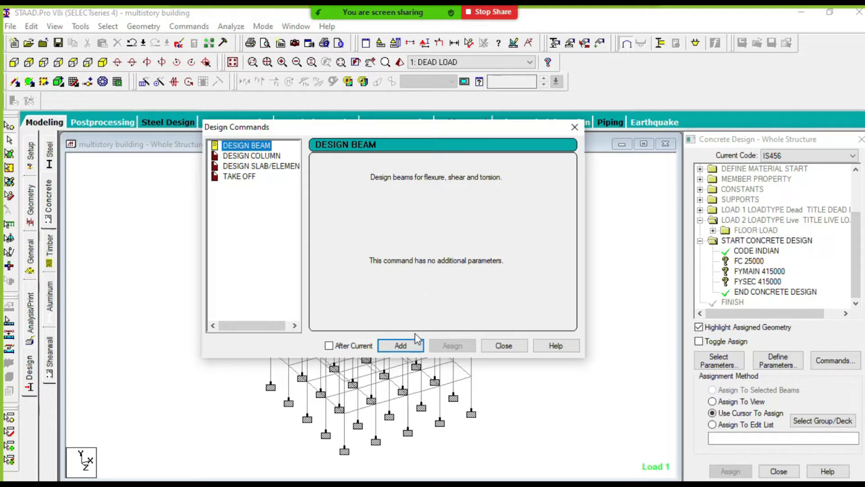
{"action": "left_click", "coordinate": [411, 350]}
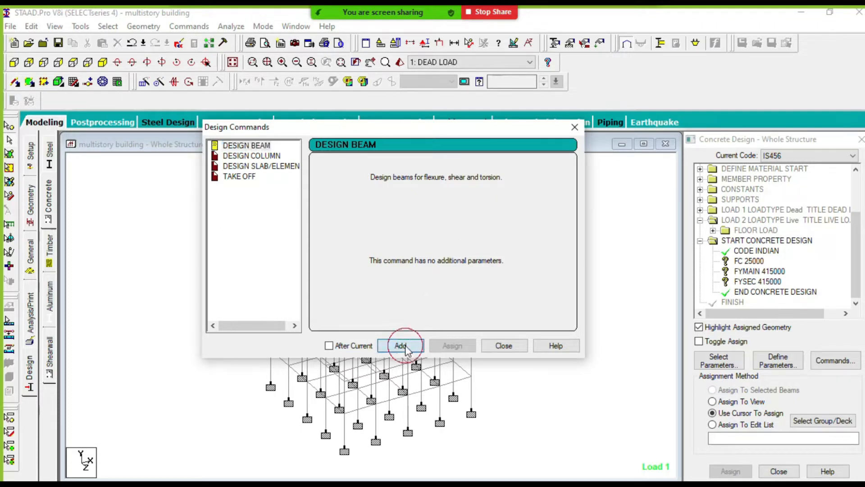
{"action": "left_click", "coordinate": [251, 155]}
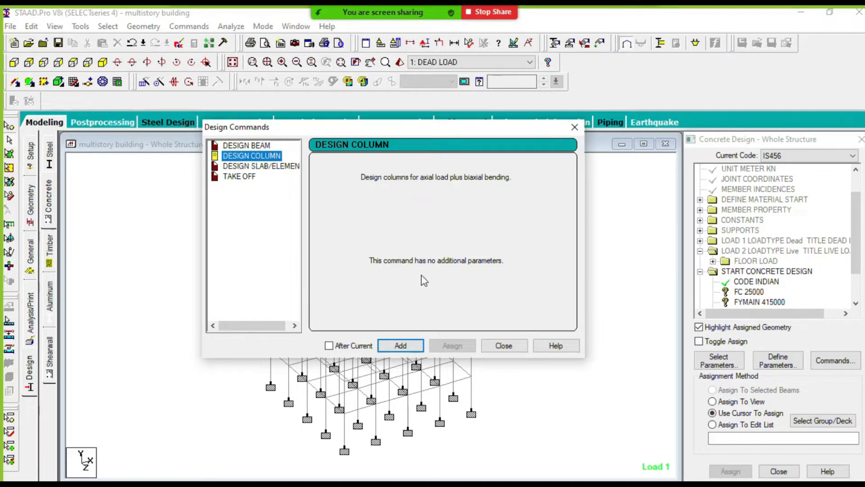
{"action": "left_click", "coordinate": [401, 346]}
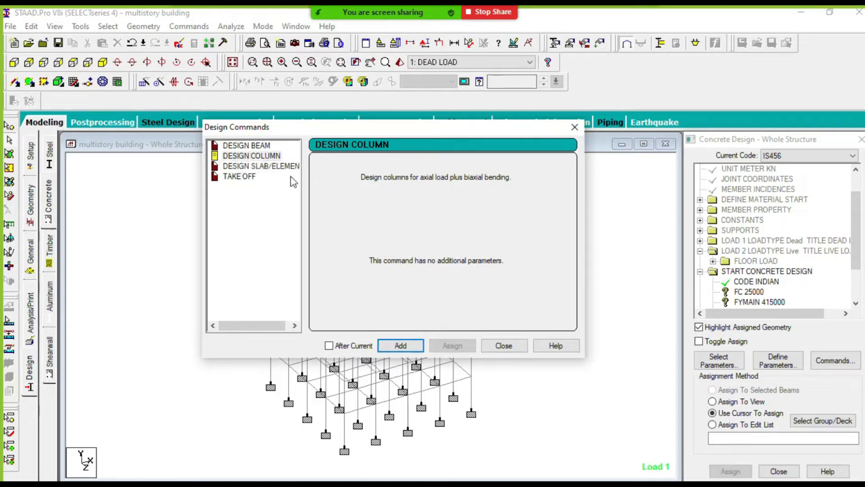
- Add the TAKE OFF command for concrete volume and reinforcement weight, and close the design commands
{"action": "left_click", "coordinate": [239, 177]}
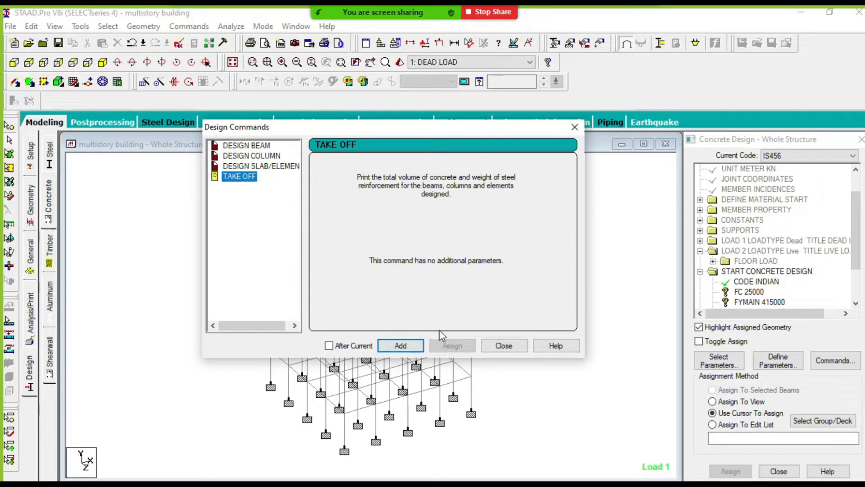
{"action": "left_click", "coordinate": [391, 349]}
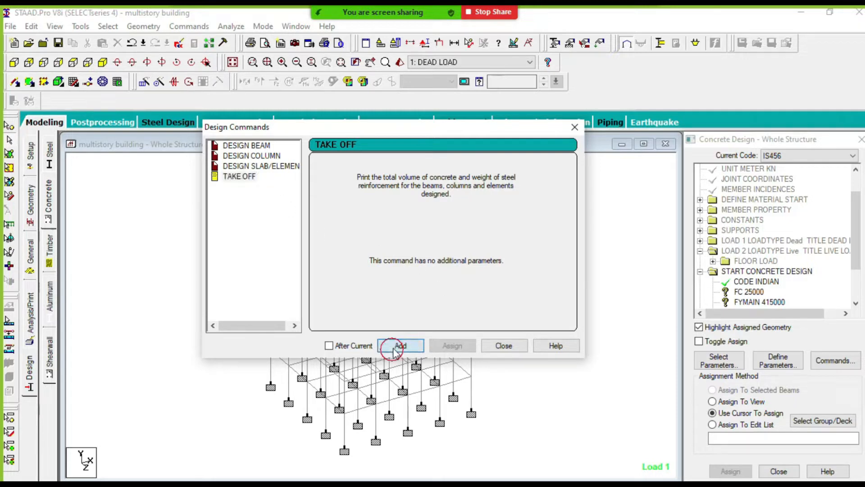
{"action": "left_click", "coordinate": [502, 346]}
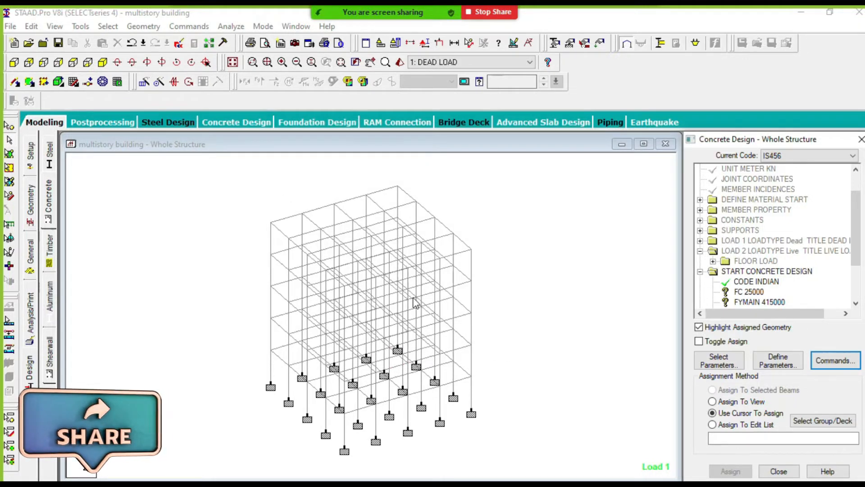
{"action": "scroll", "coordinate": [856, 248], "scroll_direction": "down", "scroll_amount": 2}
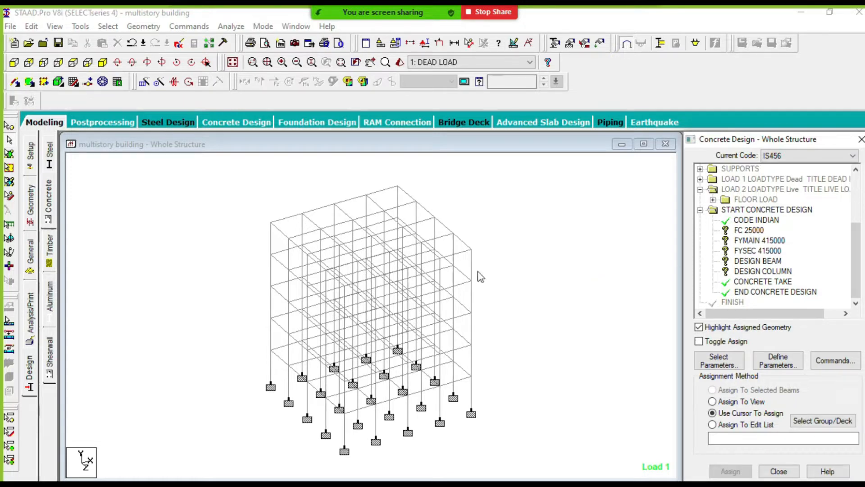
{"action": "left_click_drag", "start_coordinate": [475, 208], "coordinate": [332, 318]}
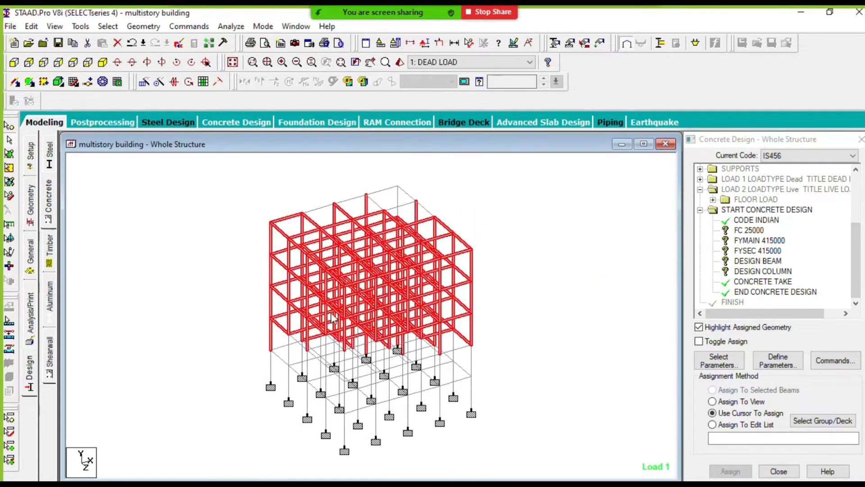
{"action": "left_click", "coordinate": [540, 289]}
{"action": "left_click_drag", "start_coordinate": [512, 182], "coordinate": [213, 446]}
{"action": "left_click", "coordinate": [509, 360]}
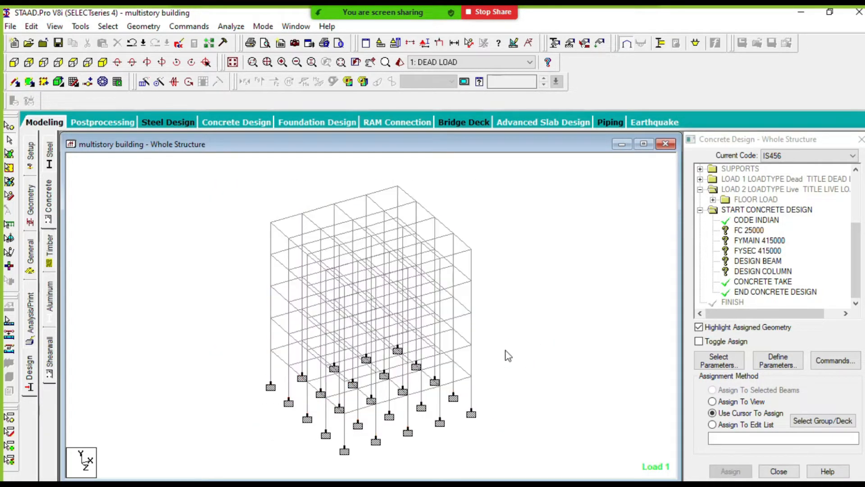
{"action": "left_click", "coordinate": [750, 232]}
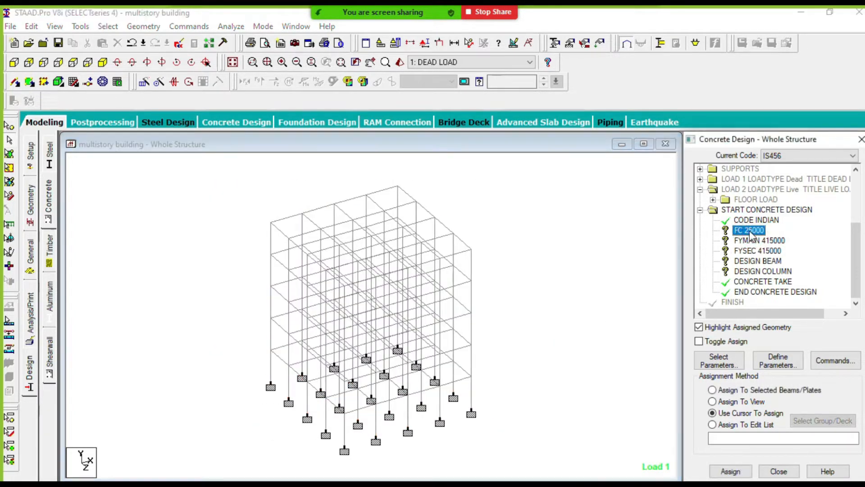
{"action": "left_click", "coordinate": [752, 241]}
{"action": "left_click", "coordinate": [752, 252]}
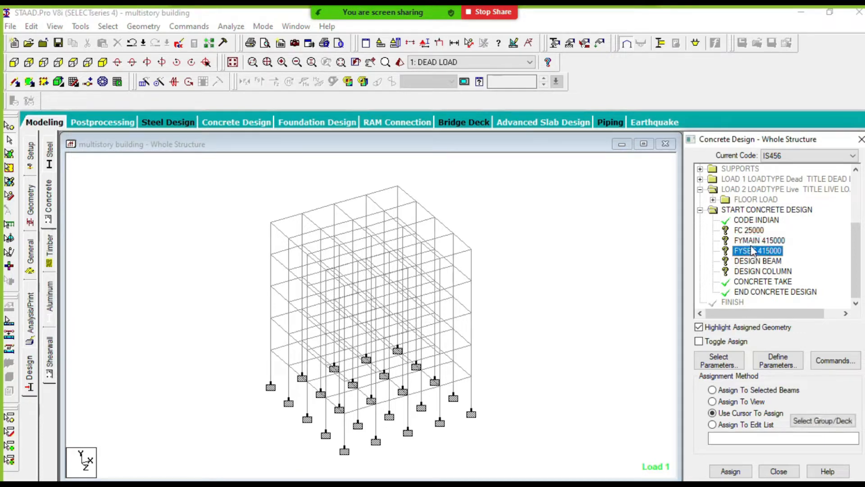
{"action": "left_click", "coordinate": [750, 230]}
{"action": "left_click_drag", "start_coordinate": [524, 185], "coordinate": [207, 447]}
{"action": "left_click", "coordinate": [506, 353]}
{"action": "left_click_drag", "start_coordinate": [496, 187], "coordinate": [226, 433]}
{"action": "left_click", "coordinate": [539, 342]}
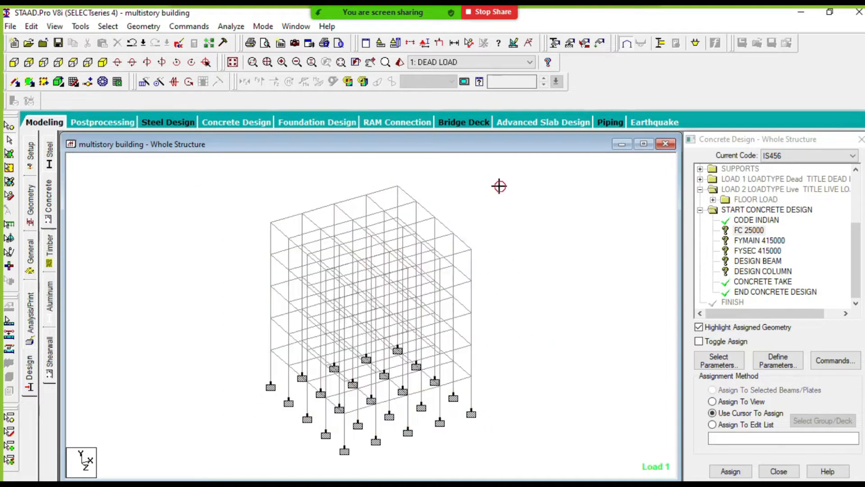
{"action": "left_click_drag", "start_coordinate": [499, 185], "coordinate": [239, 442]}
{"action": "left_click", "coordinate": [527, 355]}
{"action": "left_click", "coordinate": [750, 229]}
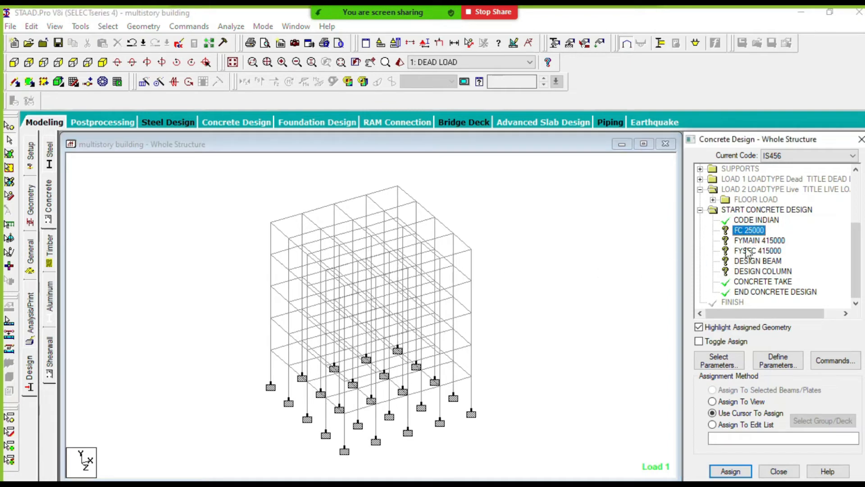
{"action": "left_click", "coordinate": [752, 242]}
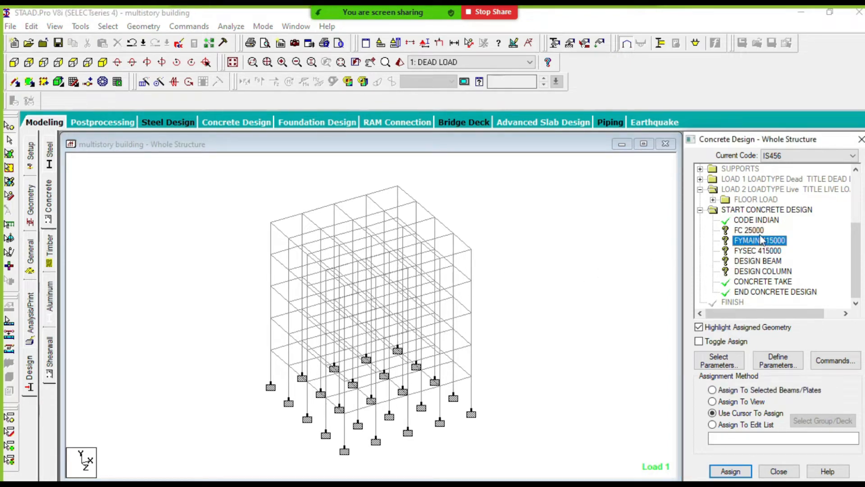
- Assign the FC 25000 concrete strength parameter to all members in the view and confirm the assignment
{"action": "left_click", "coordinate": [740, 233]}
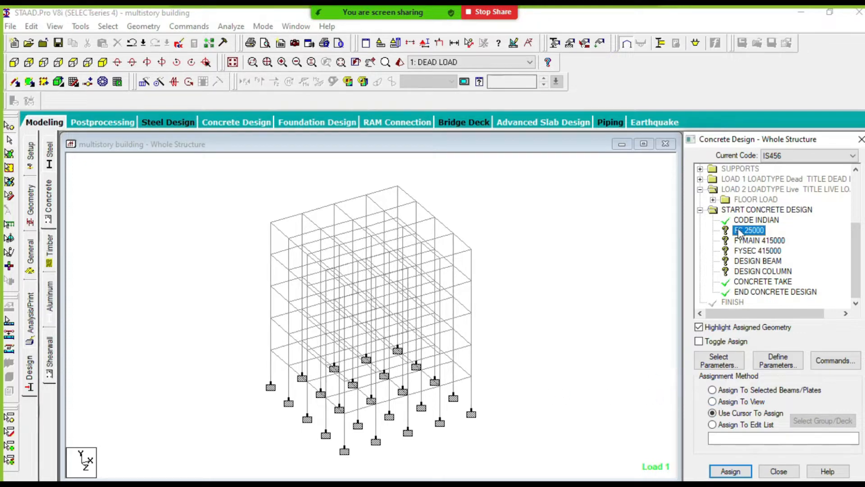
{"action": "left_click", "coordinate": [720, 402]}
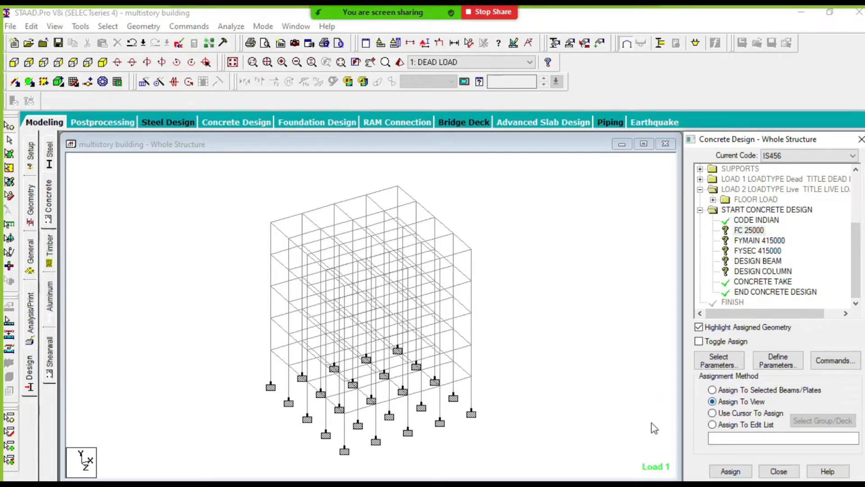
{"action": "left_click", "coordinate": [730, 471]}
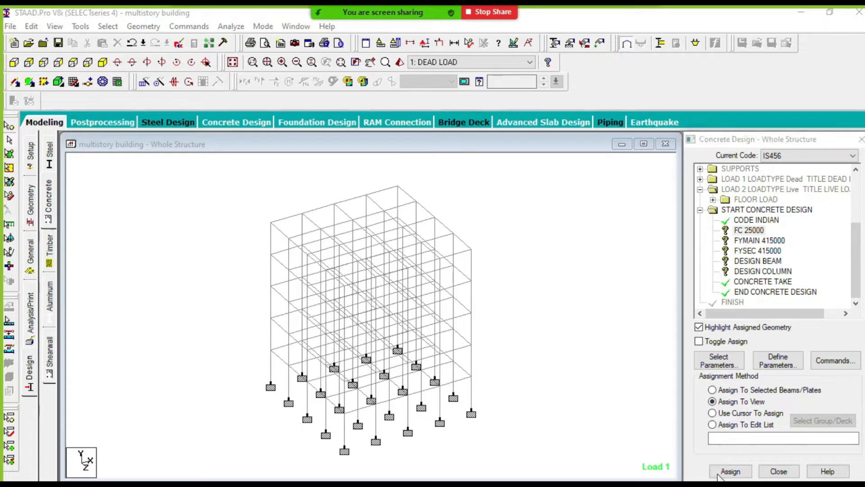
{"action": "left_click", "coordinate": [725, 472]}
{"action": "left_click_drag", "start_coordinate": [788, 139], "coordinate": [790, 73]}
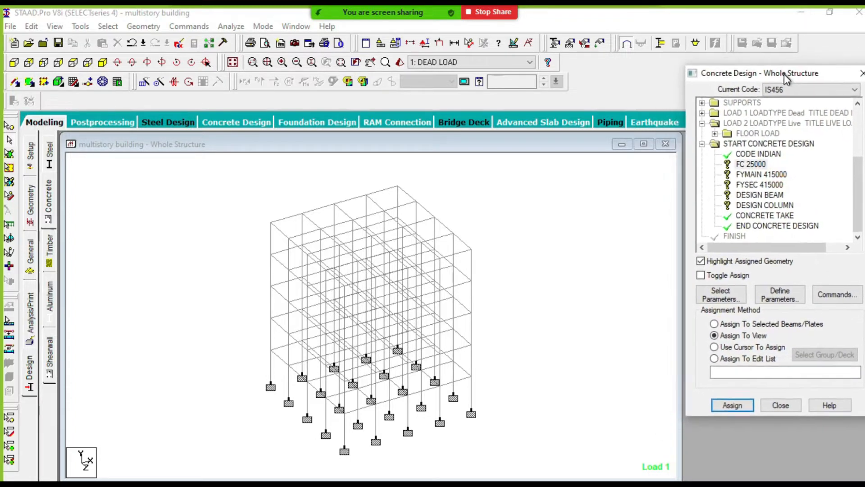
{"action": "left_click", "coordinate": [733, 406]}
{"action": "left_click", "coordinate": [768, 275]}
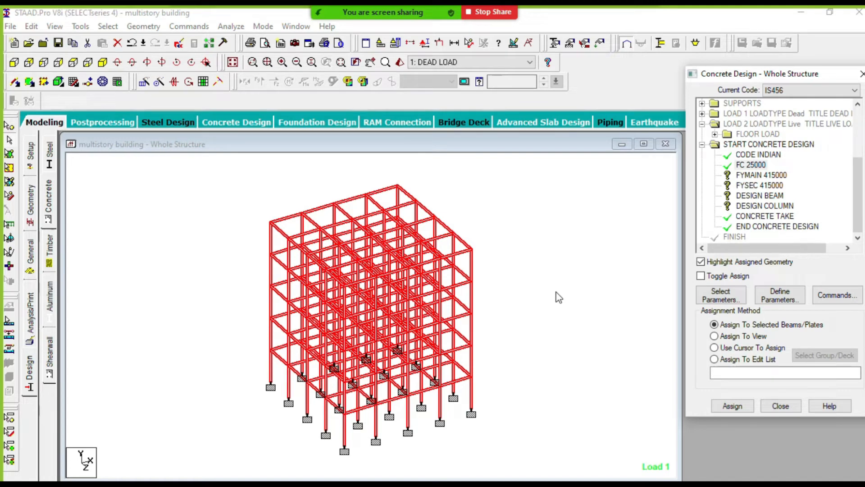
- Assign the FYMAIN 415000 main reinforcement parameter to the entire view, confirm it and clear the member selection
{"action": "left_click", "coordinate": [750, 176]}
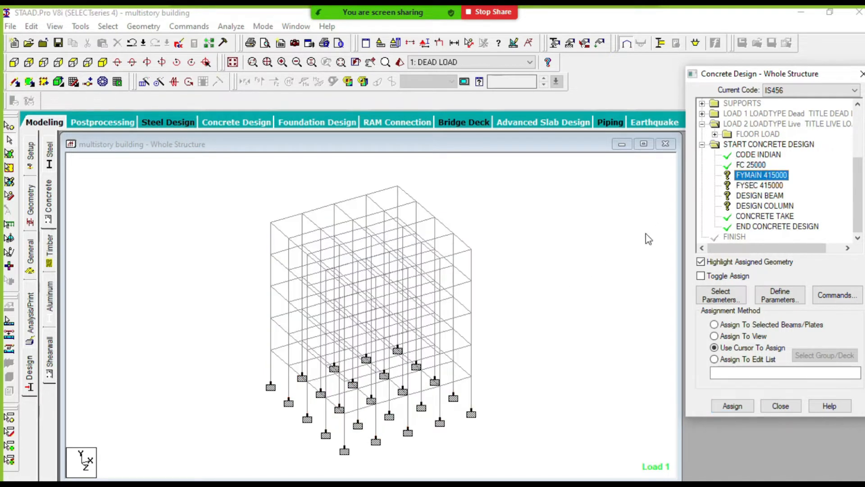
{"action": "left_click", "coordinate": [728, 337]}
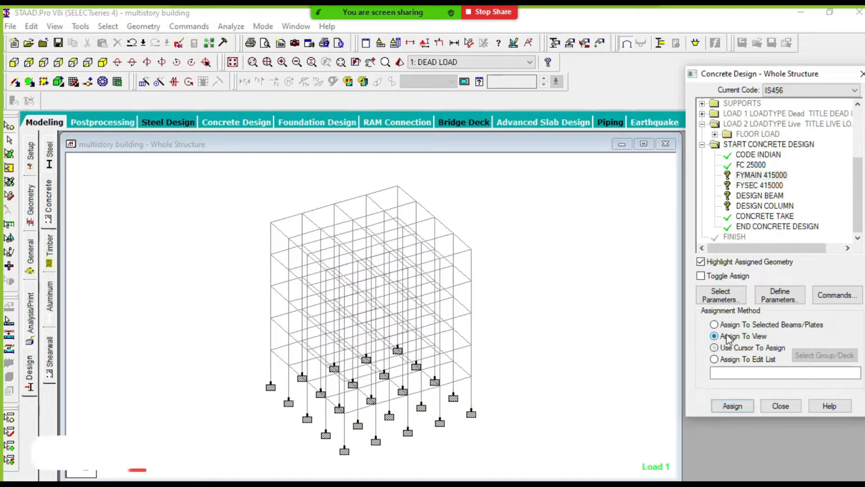
{"action": "left_click", "coordinate": [731, 405]}
{"action": "left_click", "coordinate": [779, 274]}
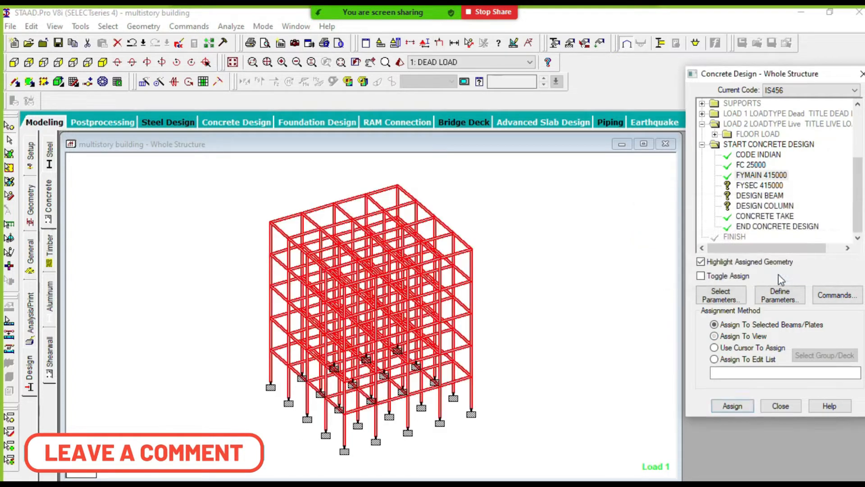
{"action": "left_click", "coordinate": [562, 278]}
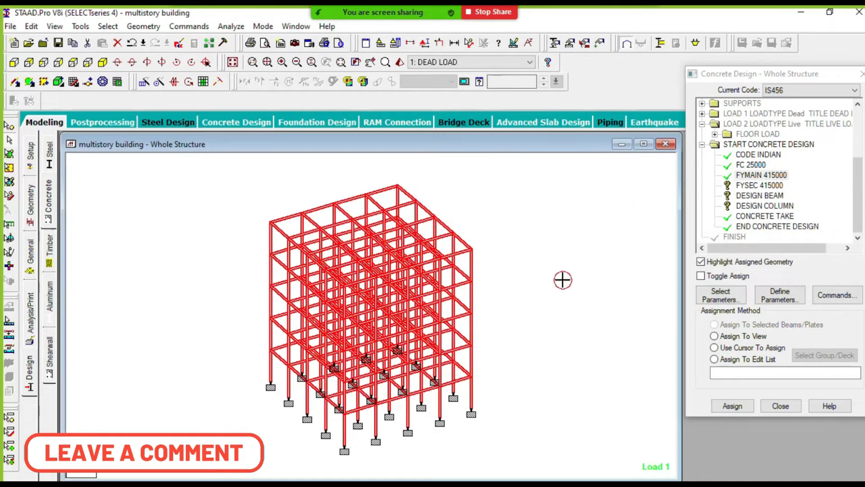
- Assign the FYSEC 415000 shear reinforcement parameter to the entire view, confirm it and clear the member selection
{"action": "left_click", "coordinate": [752, 185]}
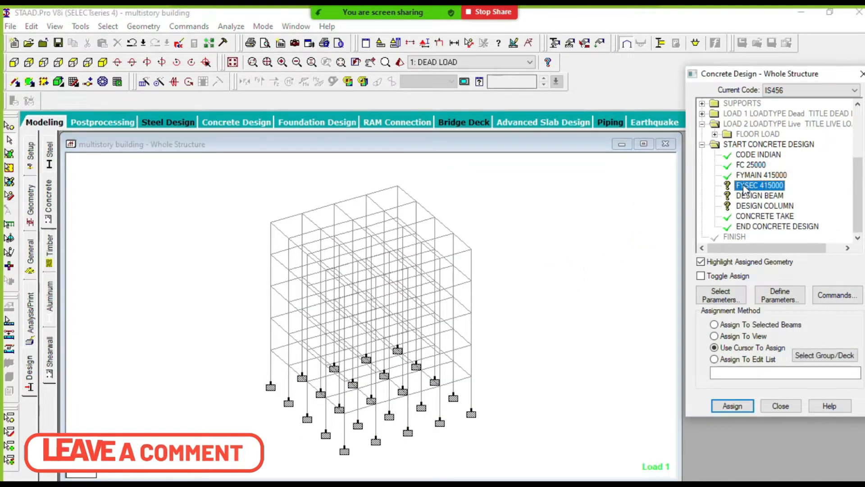
{"action": "left_click", "coordinate": [726, 336]}
{"action": "left_click", "coordinate": [730, 406]}
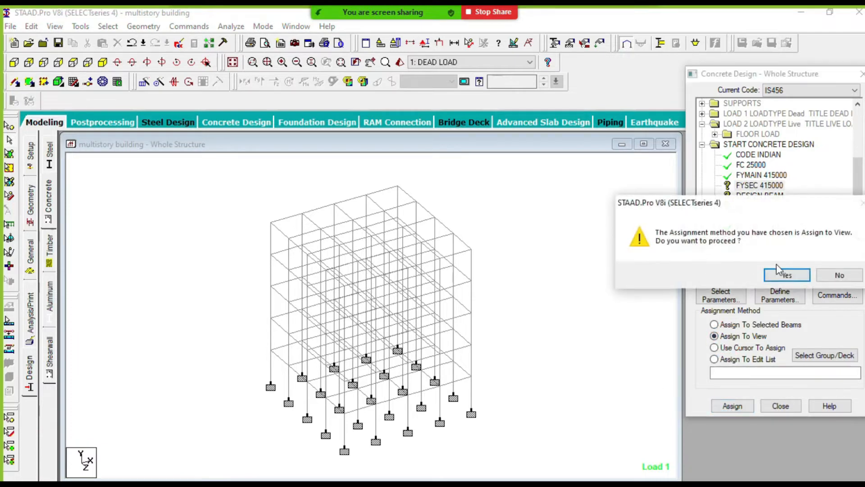
{"action": "left_click", "coordinate": [787, 275]}
{"action": "left_click", "coordinate": [581, 281]}
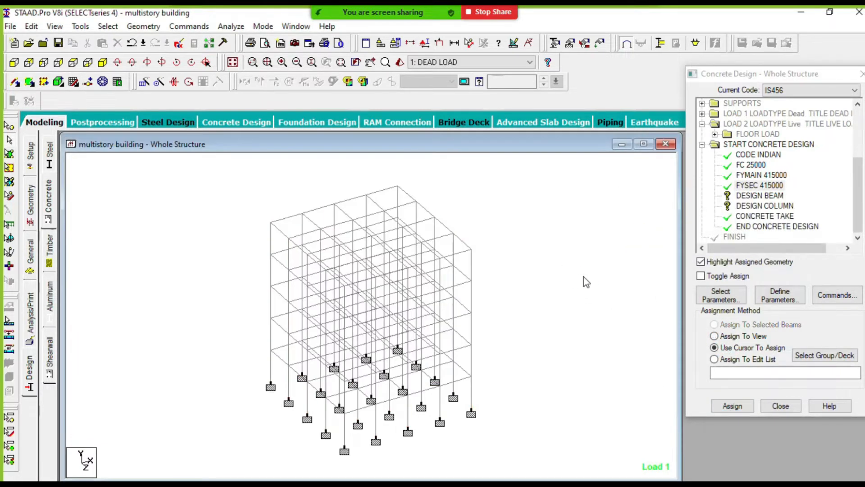
{"action": "left_click", "coordinate": [494, 285]}
- Assign the DESIGN BEAM command to all beams parallel to X and Z, and clear the selection
{"action": "left_click", "coordinate": [749, 196]}
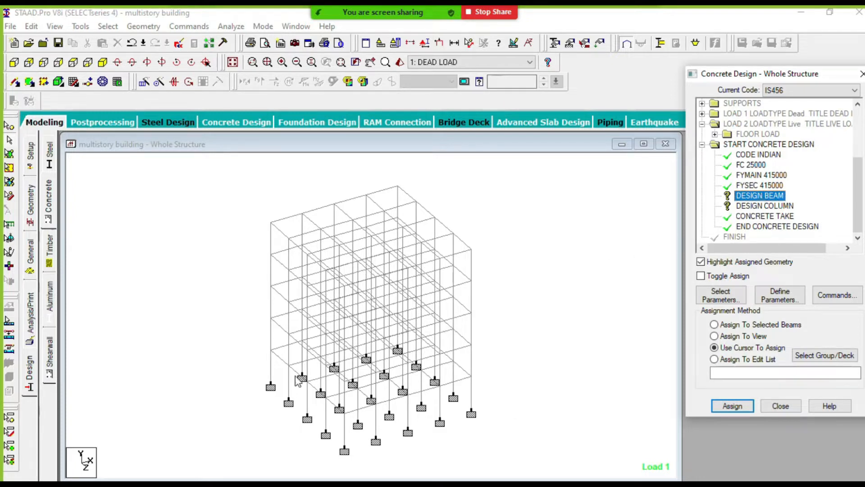
{"action": "left_click", "coordinate": [114, 27]}
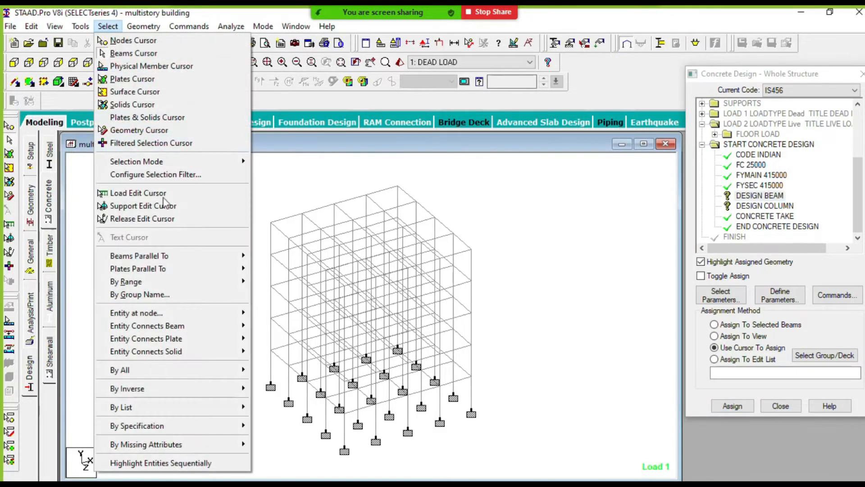
{"action": "mouse_move", "coordinate": [239, 256]}
{"action": "left_click", "coordinate": [267, 256]}
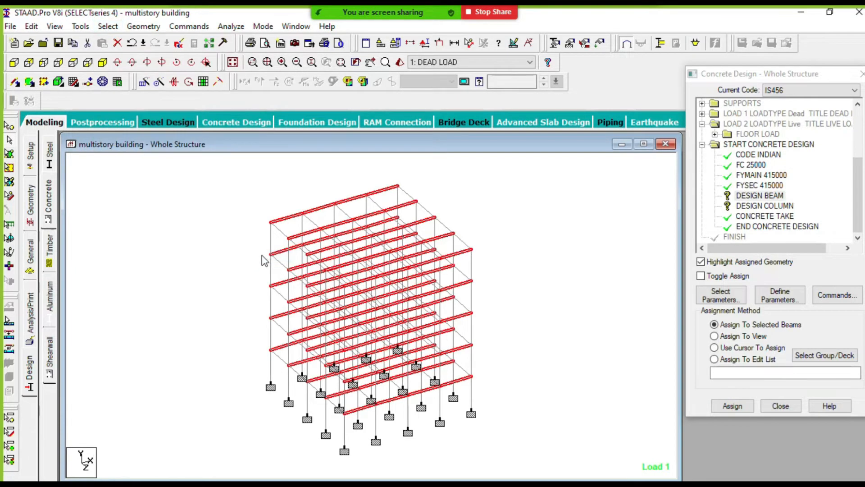
{"action": "left_click", "coordinate": [108, 26]}
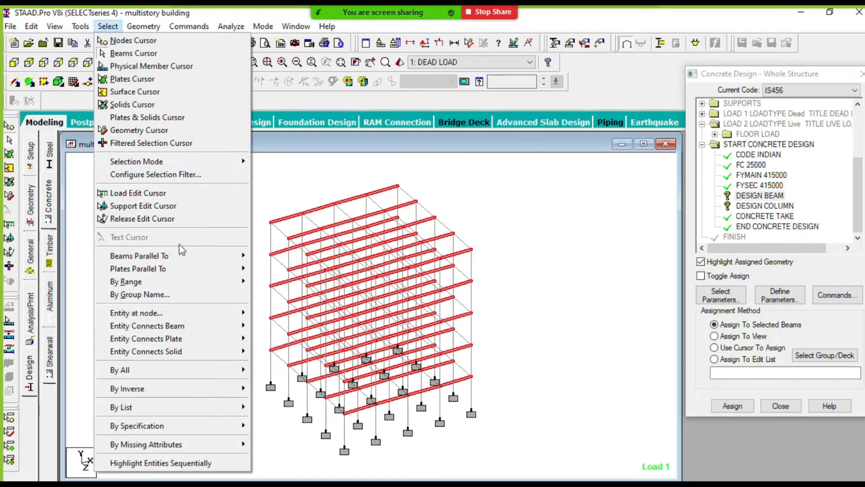
{"action": "mouse_move", "coordinate": [187, 256]}
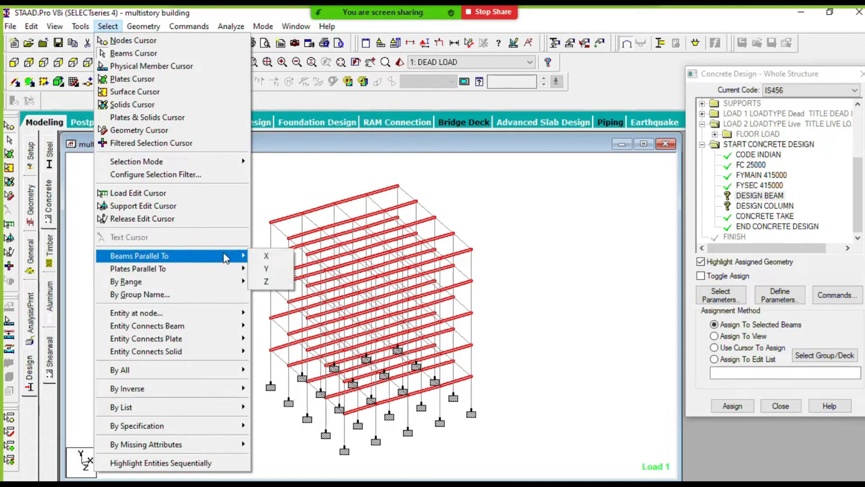
{"action": "left_click", "coordinate": [273, 283]}
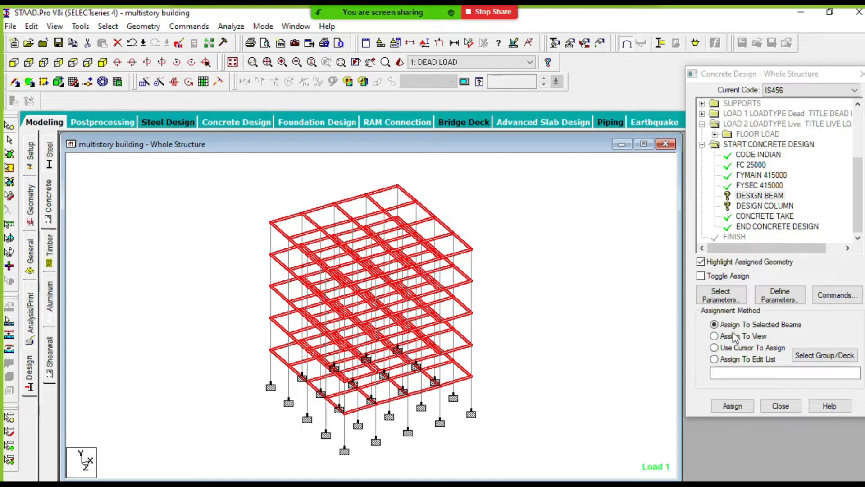
{"action": "left_click", "coordinate": [732, 407]}
{"action": "left_click", "coordinate": [783, 276]}
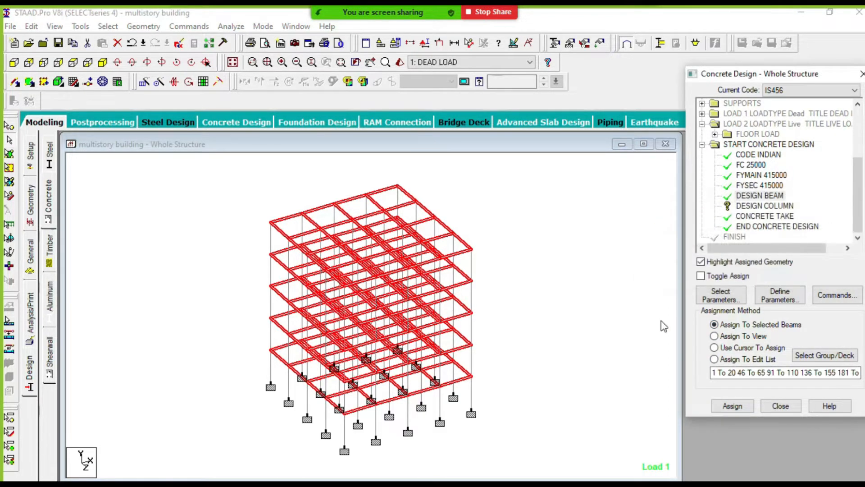
{"action": "left_click", "coordinate": [555, 280]}
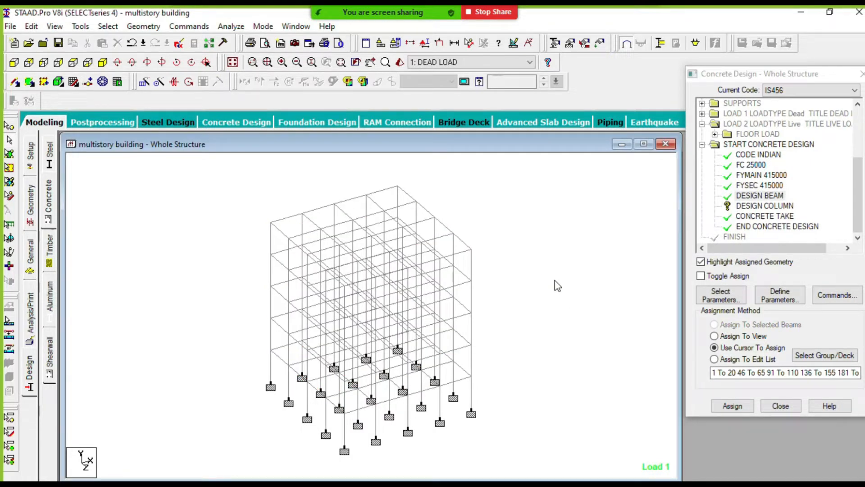
- Assign the DESIGN COLUMN command to all members parallel to Y, and clear the selection
{"action": "left_click", "coordinate": [754, 206]}
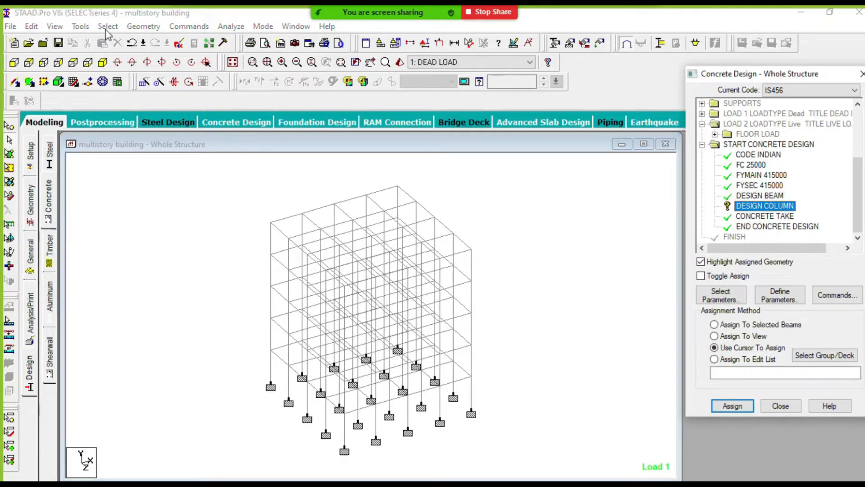
{"action": "left_click", "coordinate": [108, 26]}
{"action": "mouse_move", "coordinate": [190, 255]}
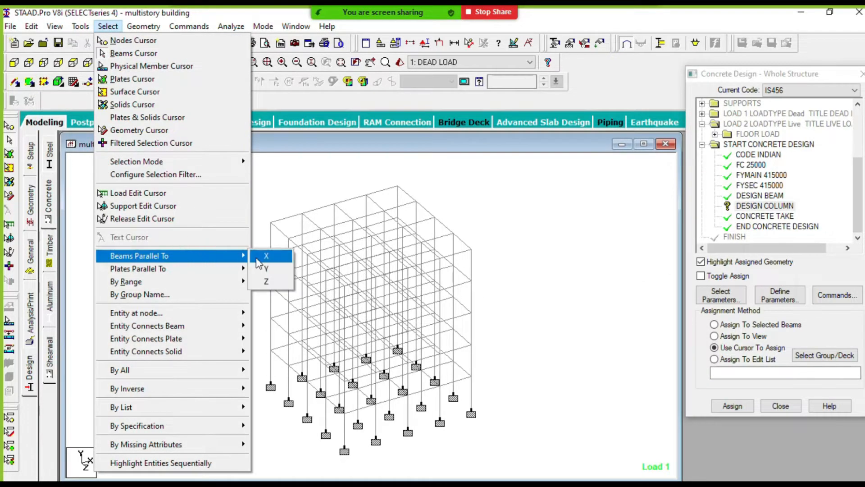
{"action": "left_click", "coordinate": [274, 268]}
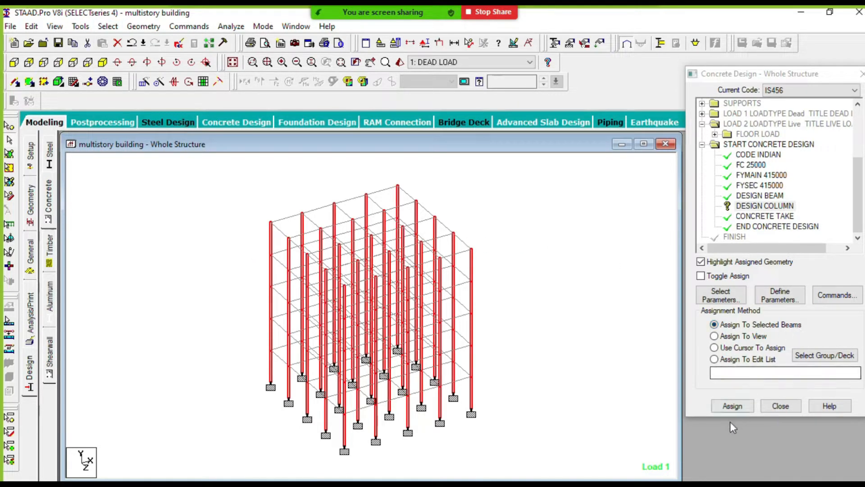
{"action": "left_click", "coordinate": [730, 406]}
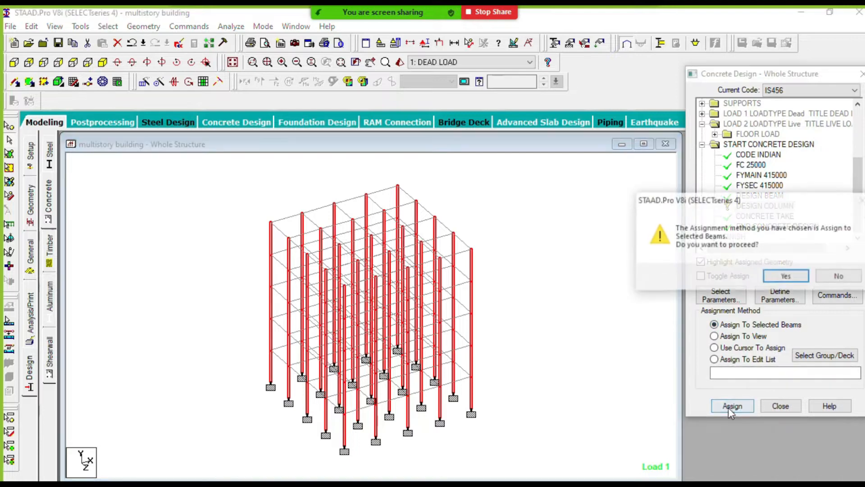
{"action": "left_click", "coordinate": [771, 277]}
{"action": "left_click", "coordinate": [488, 311]}
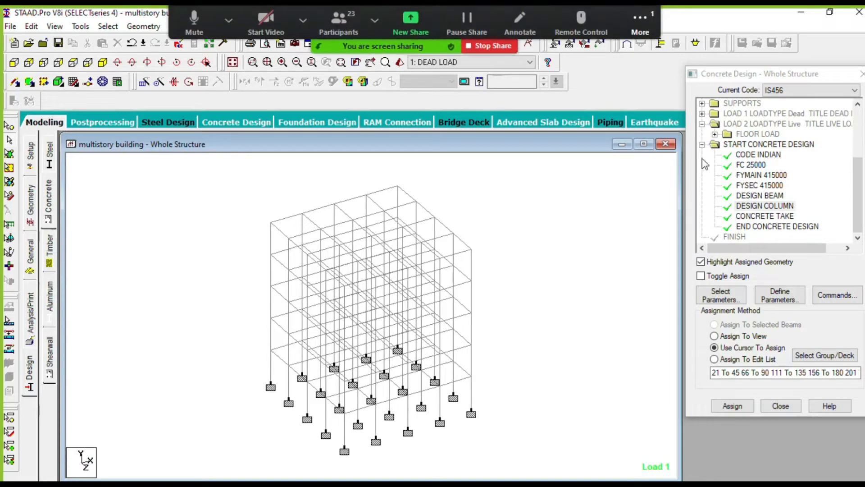
{"action": "left_click_drag", "start_coordinate": [748, 74], "coordinate": [746, 109]}
{"action": "left_click", "coordinate": [535, 263]}
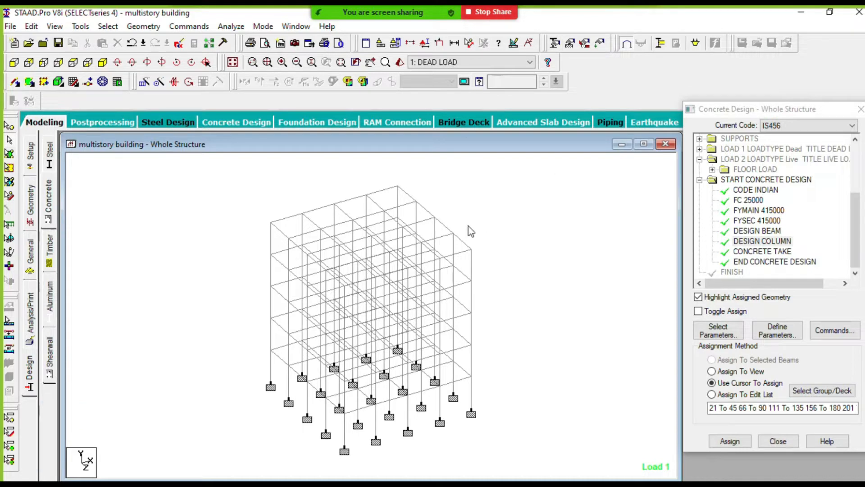
{"action": "scroll", "coordinate": [457, 244], "scroll_direction": "down", "scroll_amount": 1}
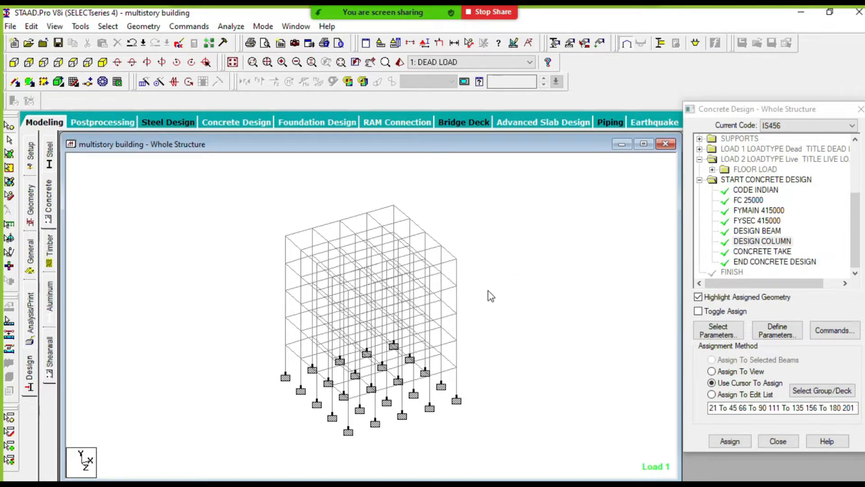
- Switch to the Word notes to review the concrete design and structure analysis instructions, and return to STAAD.Pro, declining the auto save
{"action": "left_click", "coordinate": [801, 11]}
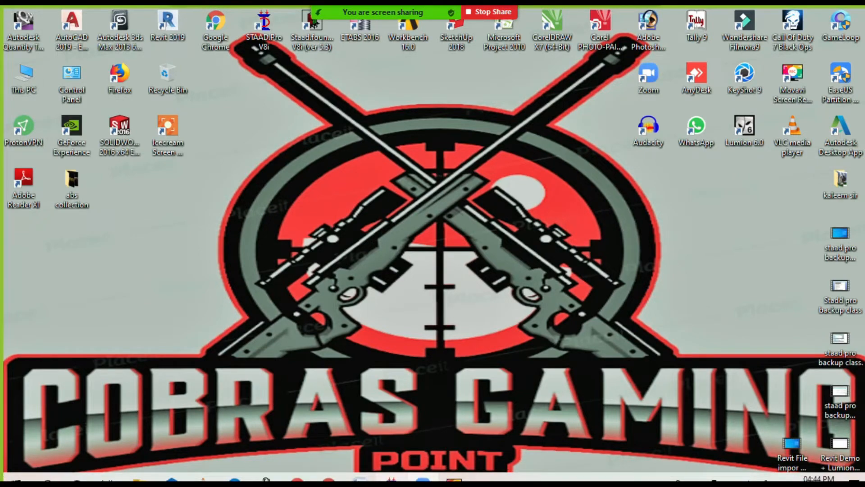
{"action": "left_click", "coordinate": [363, 478]}
{"action": "scroll", "coordinate": [405, 297], "scroll_direction": "down", "scroll_amount": 8}
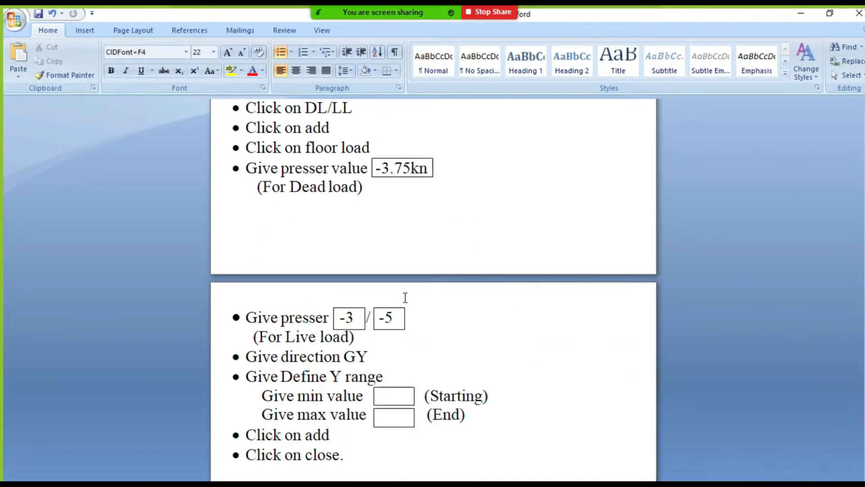
{"action": "scroll", "coordinate": [405, 298], "scroll_direction": "down", "scroll_amount": 10}
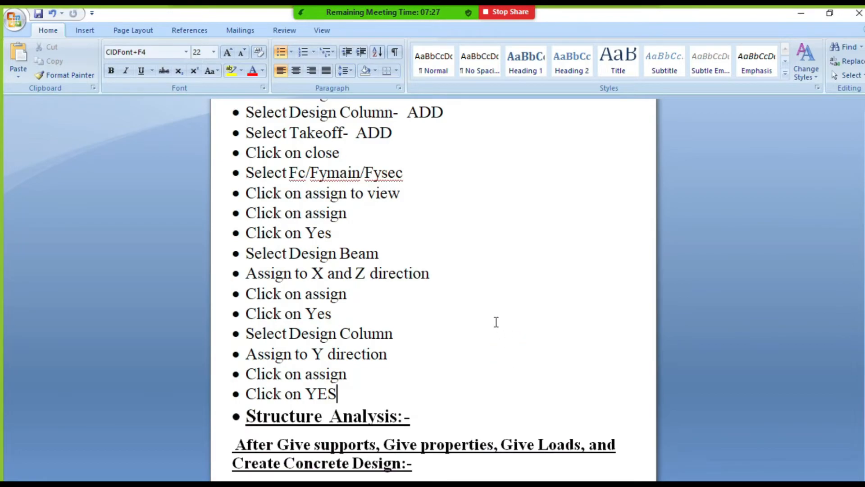
{"action": "scroll", "coordinate": [496, 322], "scroll_direction": "up", "scroll_amount": 5}
{"action": "scroll", "coordinate": [495, 323], "scroll_direction": "down", "scroll_amount": 3}
{"action": "left_click", "coordinate": [802, 14]}
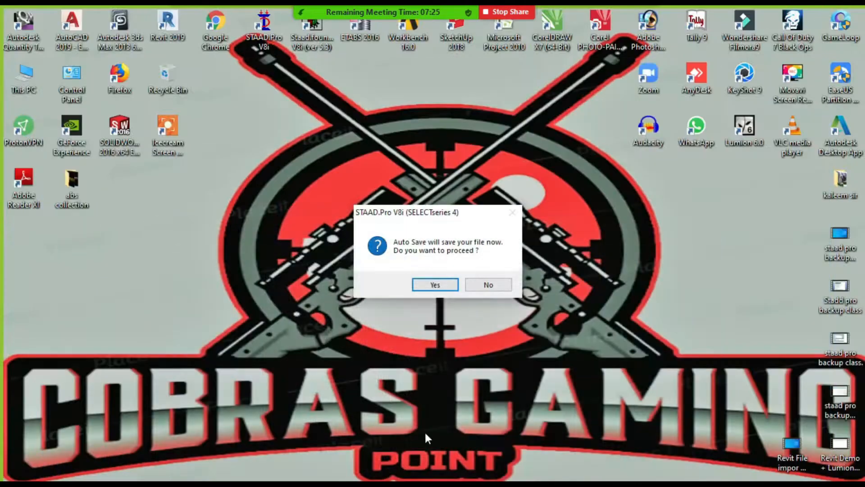
{"action": "left_click", "coordinate": [482, 287]}
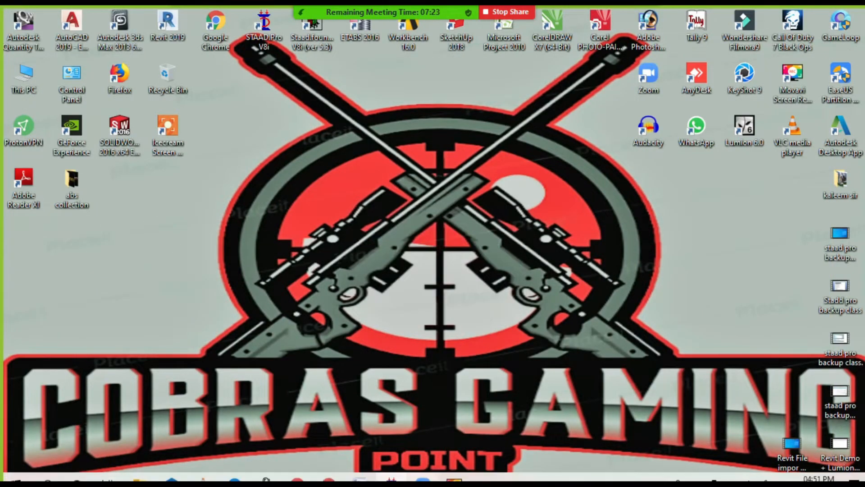
{"action": "left_click", "coordinate": [393, 479]}
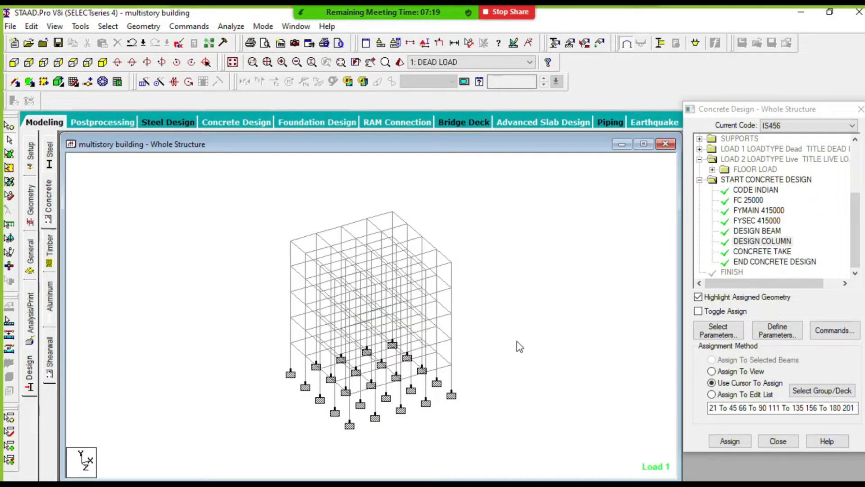
{"action": "scroll", "coordinate": [460, 296], "scroll_direction": "up", "scroll_amount": 2}
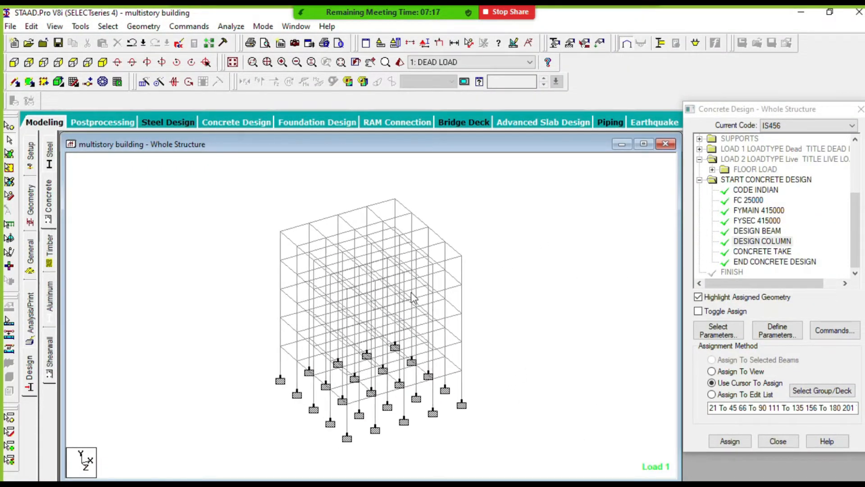
{"action": "scroll", "coordinate": [453, 291], "scroll_direction": "down", "scroll_amount": 2}
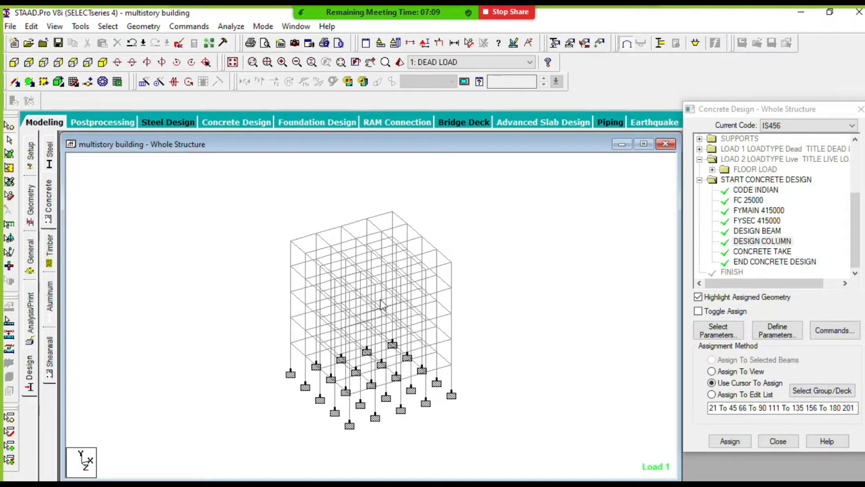
{"action": "scroll", "coordinate": [440, 275], "scroll_direction": "up", "scroll_amount": 3}
{"action": "scroll", "coordinate": [440, 283], "scroll_direction": "down", "scroll_amount": 2}
{"action": "scroll", "coordinate": [328, 321], "scroll_direction": "up", "scroll_amount": 2}
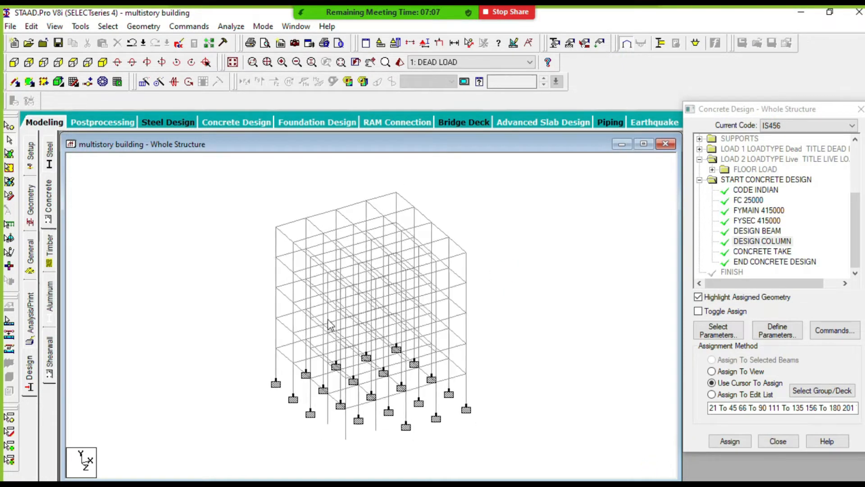
{"action": "scroll", "coordinate": [377, 302], "scroll_direction": "down", "scroll_amount": 2}
{"action": "scroll", "coordinate": [344, 321], "scroll_direction": "up", "scroll_amount": 1}
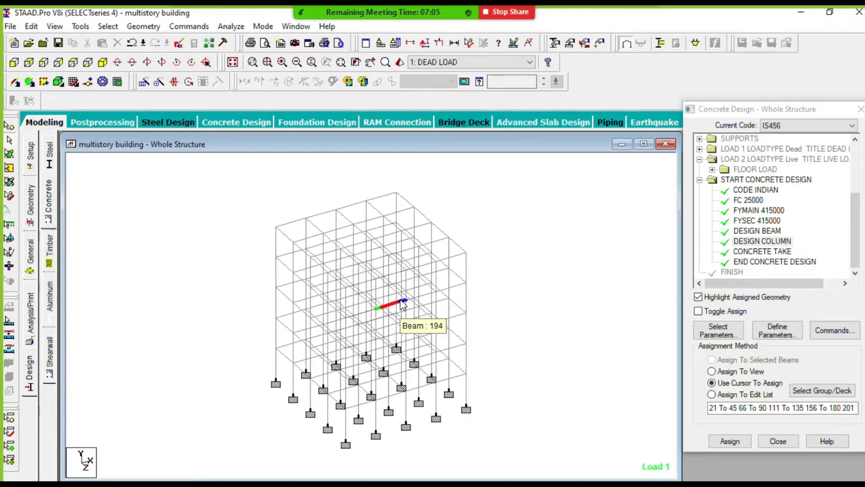
{"action": "scroll", "coordinate": [504, 274], "scroll_direction": "up", "scroll_amount": 3}
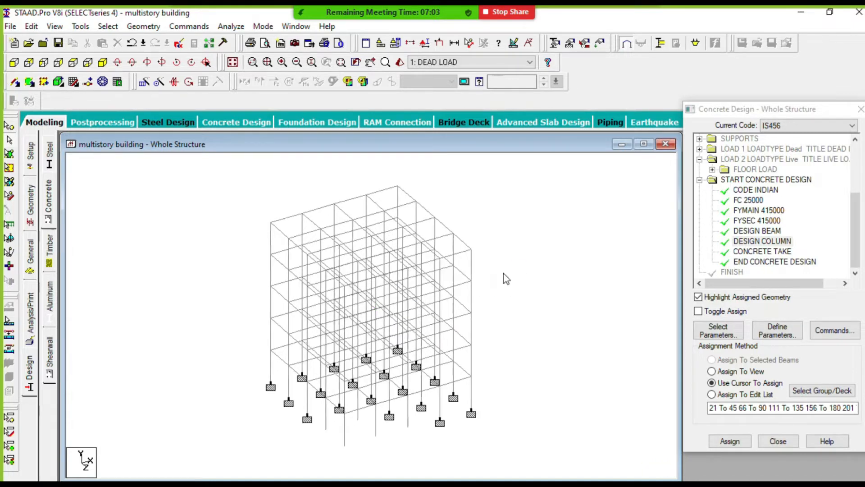
{"action": "scroll", "coordinate": [490, 272], "scroll_direction": "down", "scroll_amount": 2}
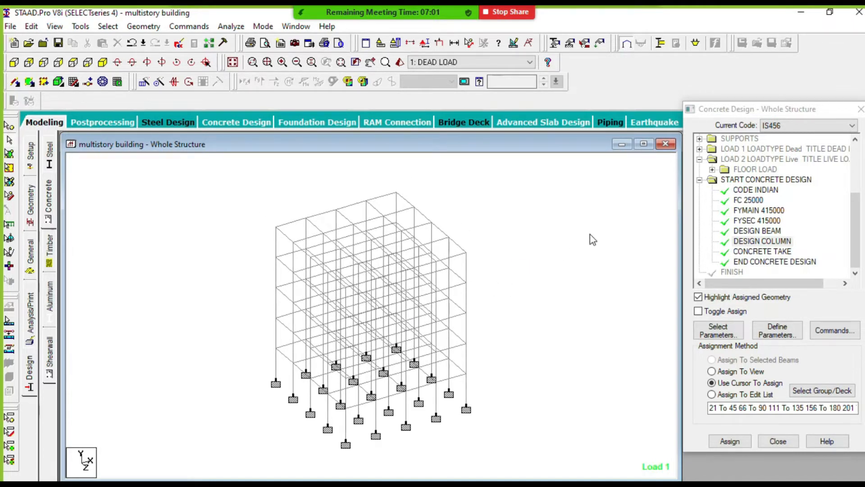
{"action": "scroll", "coordinate": [481, 291], "scroll_direction": "up", "scroll_amount": 1}
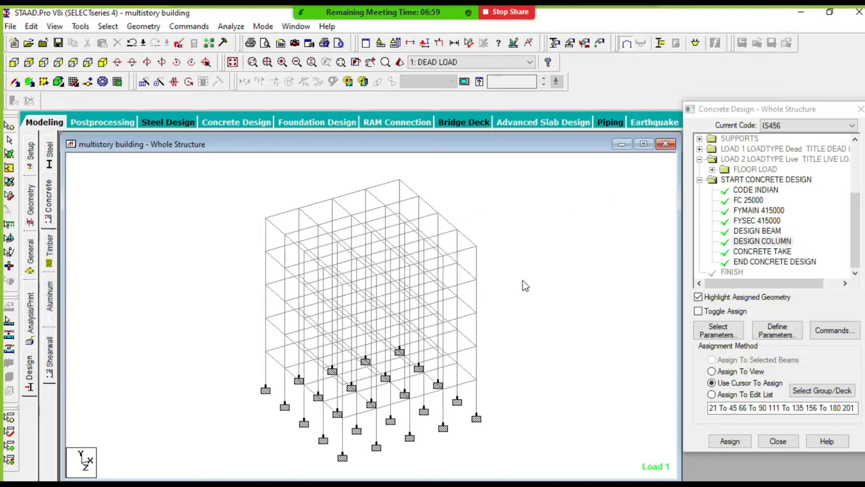
{"action": "scroll", "coordinate": [496, 286], "scroll_direction": "up", "scroll_amount": 2}
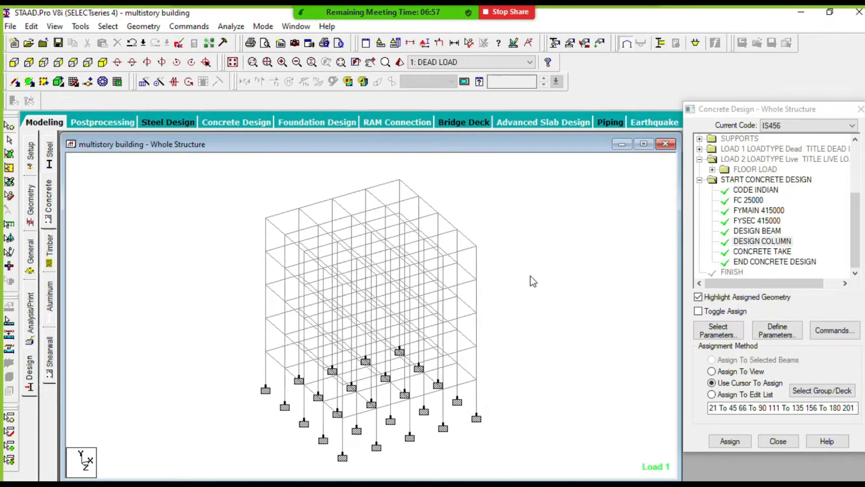
{"action": "scroll", "coordinate": [454, 288], "scroll_direction": "down", "scroll_amount": 2}
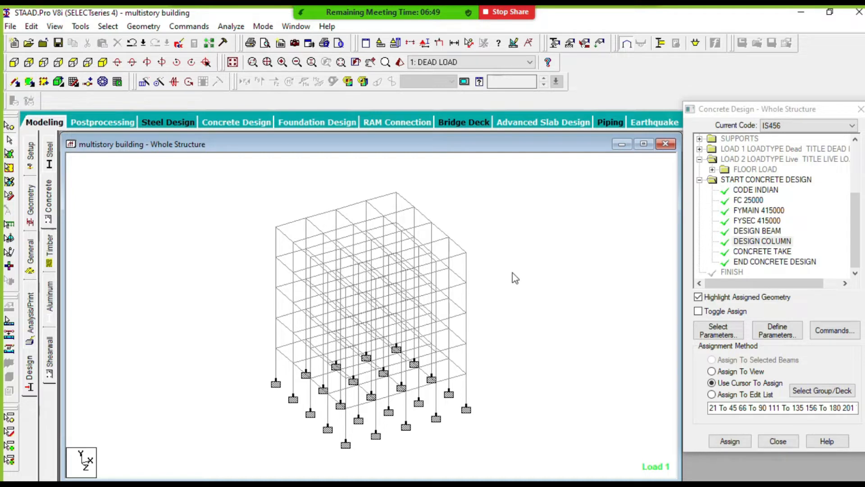
{"action": "scroll", "coordinate": [486, 268], "scroll_direction": "down", "scroll_amount": 2}
{"action": "scroll", "coordinate": [490, 259], "scroll_direction": "up", "scroll_amount": 2}
{"action": "scroll", "coordinate": [496, 247], "scroll_direction": "down", "scroll_amount": 1}
{"action": "scroll", "coordinate": [499, 253], "scroll_direction": "up", "scroll_amount": 2}
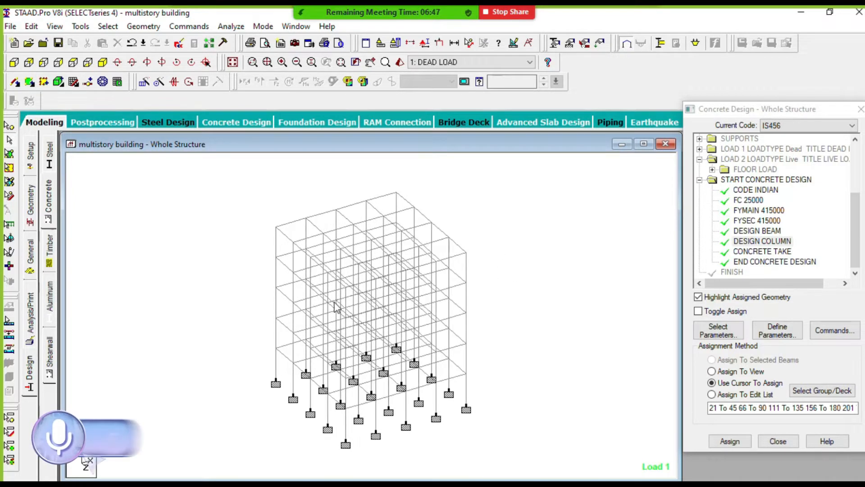
{"action": "scroll", "coordinate": [445, 294], "scroll_direction": "down", "scroll_amount": 1}
{"action": "scroll", "coordinate": [468, 295], "scroll_direction": "down", "scroll_amount": 1}
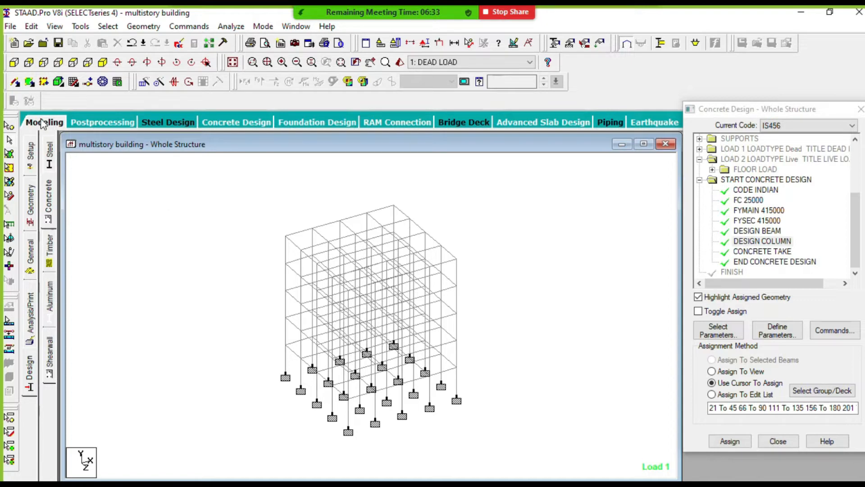
- Add a Perform Analysis command with the print option All and close the analysis commands dialog
{"action": "left_click", "coordinate": [31, 326]}
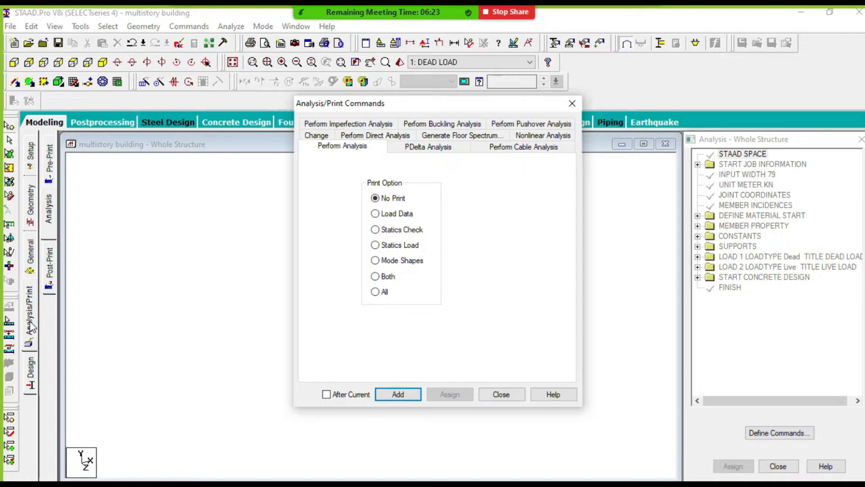
{"action": "left_click_drag", "start_coordinate": [406, 104], "coordinate": [387, 104]}
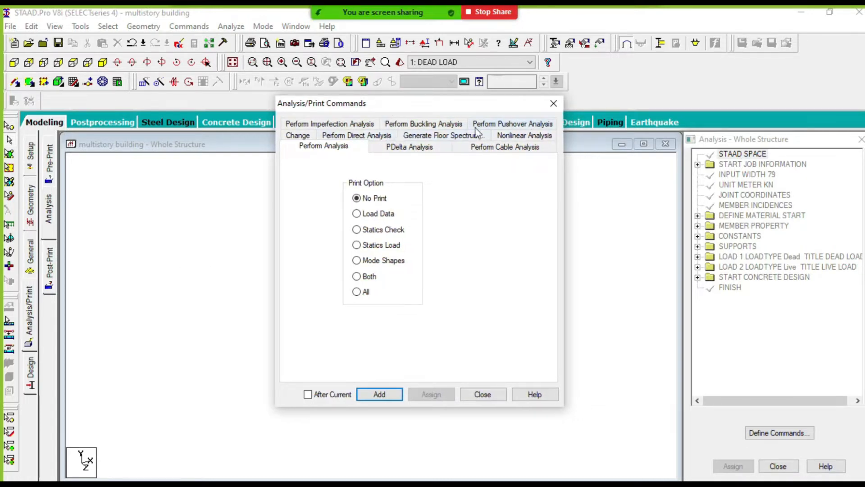
{"action": "left_click", "coordinate": [356, 292]}
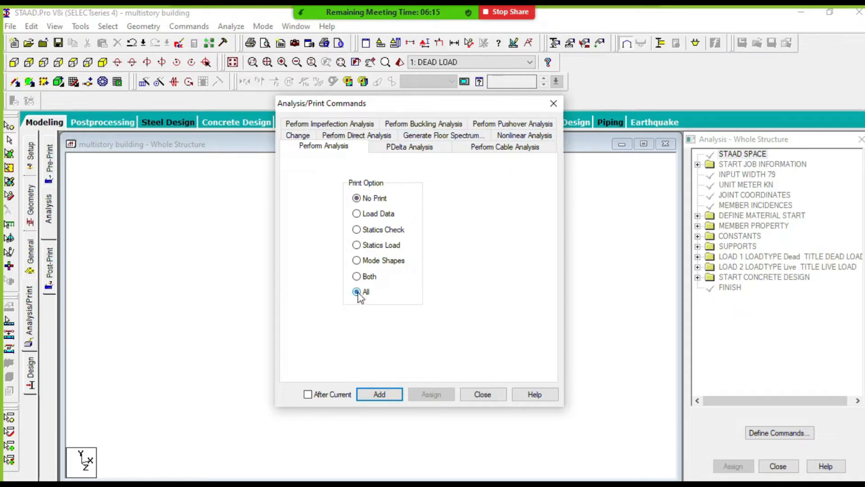
{"action": "left_click", "coordinate": [377, 396]}
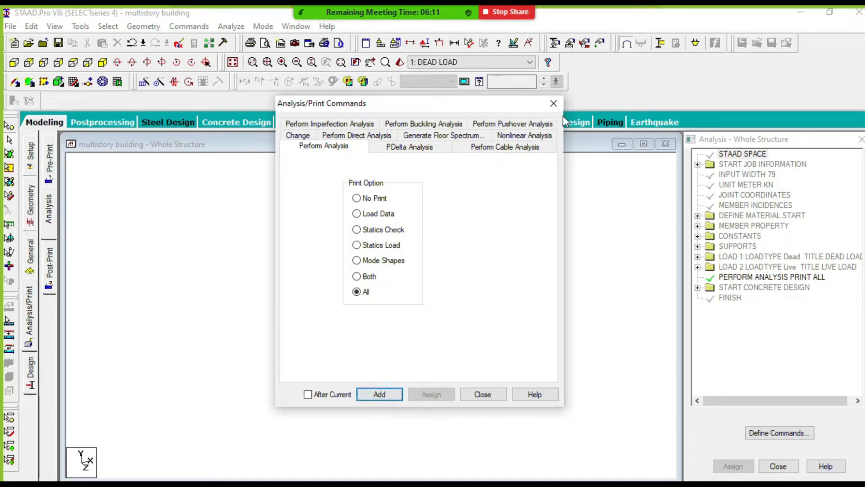
{"action": "left_click", "coordinate": [556, 104]}
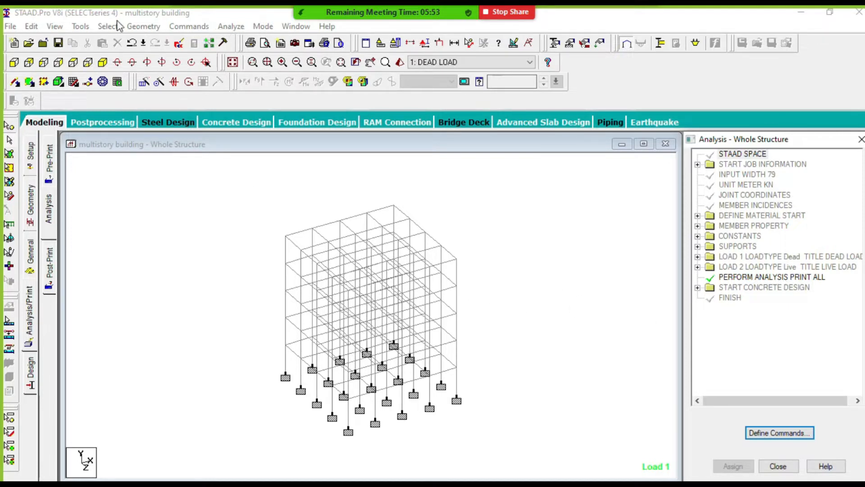
- Run the analysis of the multistory building, saving the modified structure
{"action": "left_click", "coordinate": [231, 26]}
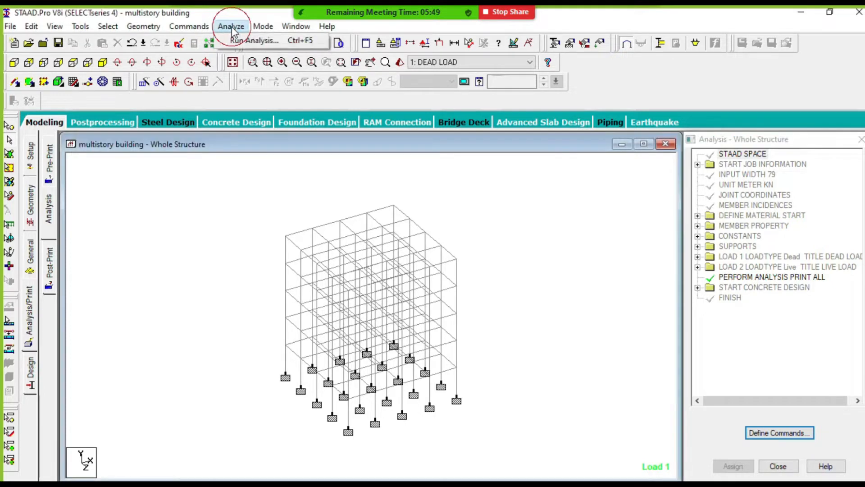
{"action": "left_click", "coordinate": [264, 41]}
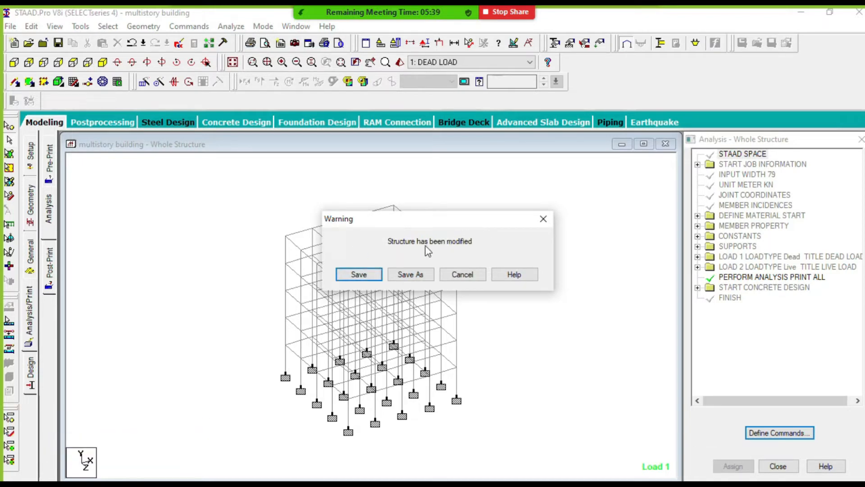
{"action": "left_click", "coordinate": [358, 275]}
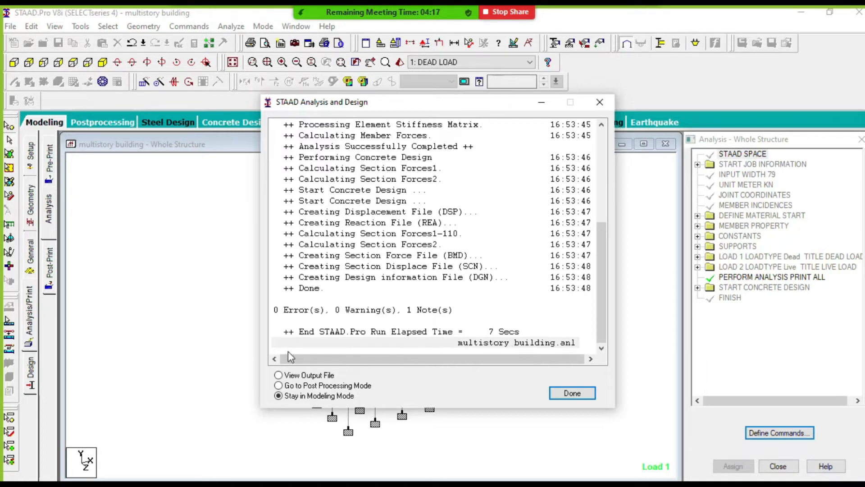
- Finish the analysis run by viewing the output file and look over its first page
{"action": "left_click", "coordinate": [279, 377]}
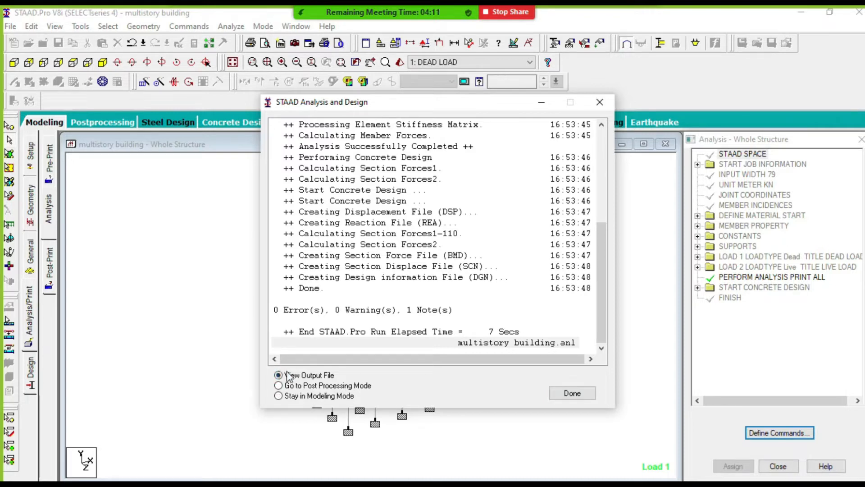
{"action": "left_click", "coordinate": [568, 395]}
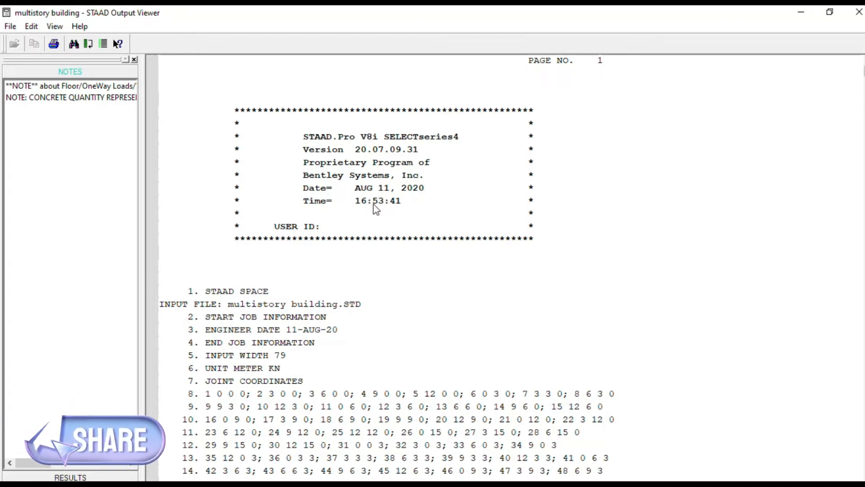
{"action": "scroll", "coordinate": [417, 207], "scroll_direction": "down", "scroll_amount": 1}
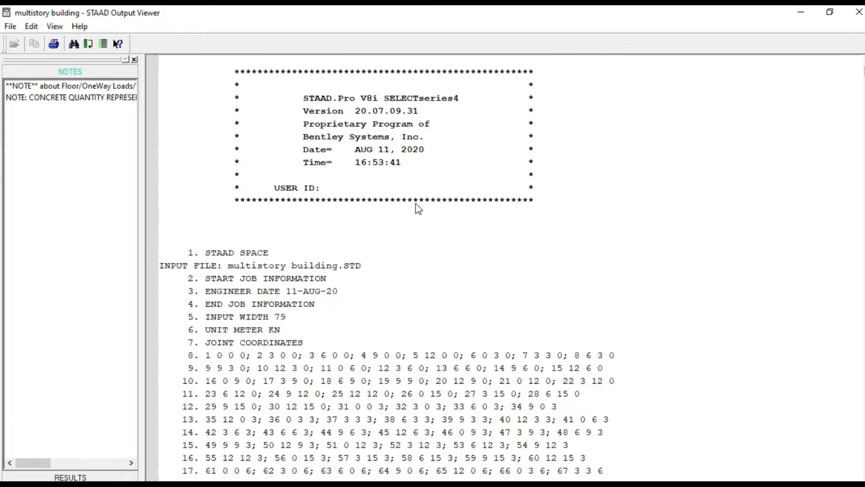
{"action": "scroll", "coordinate": [417, 202], "scroll_direction": "down", "scroll_amount": 1}
{"action": "scroll", "coordinate": [418, 204], "scroll_direction": "up", "scroll_amount": 2}
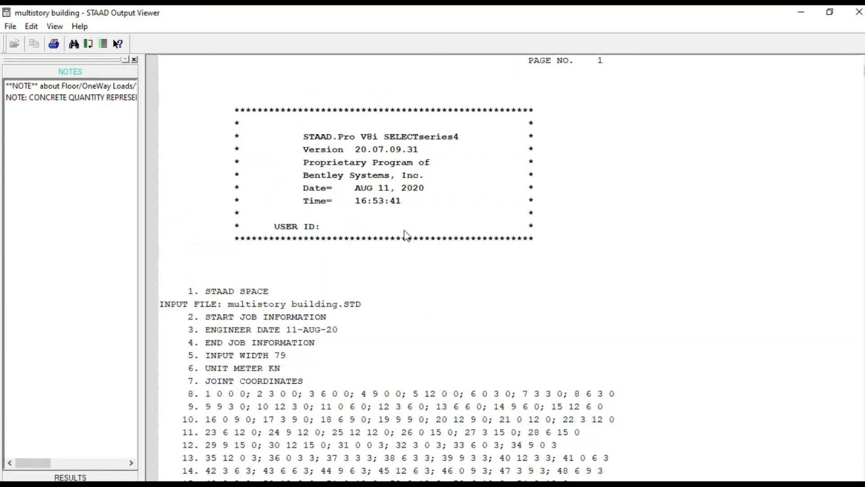
{"action": "scroll", "coordinate": [419, 232], "scroll_direction": "down", "scroll_amount": 1}
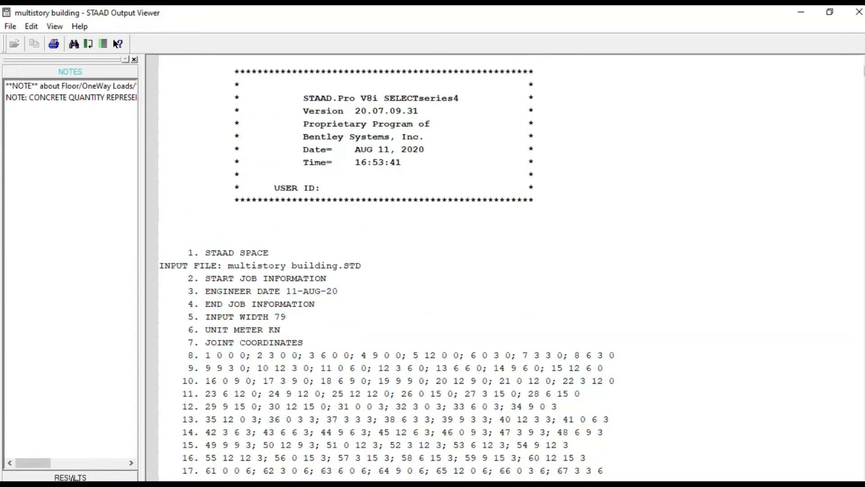
- List the output results in a widened pane and examine the total applied and total reaction load summaries for loading 1
{"action": "left_click", "coordinate": [69, 478]}
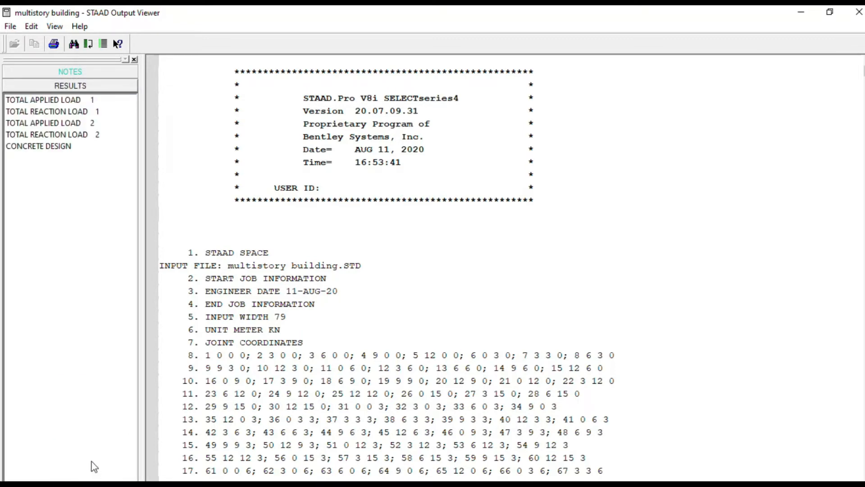
{"action": "left_click_drag", "start_coordinate": [143, 188], "coordinate": [210, 199]}
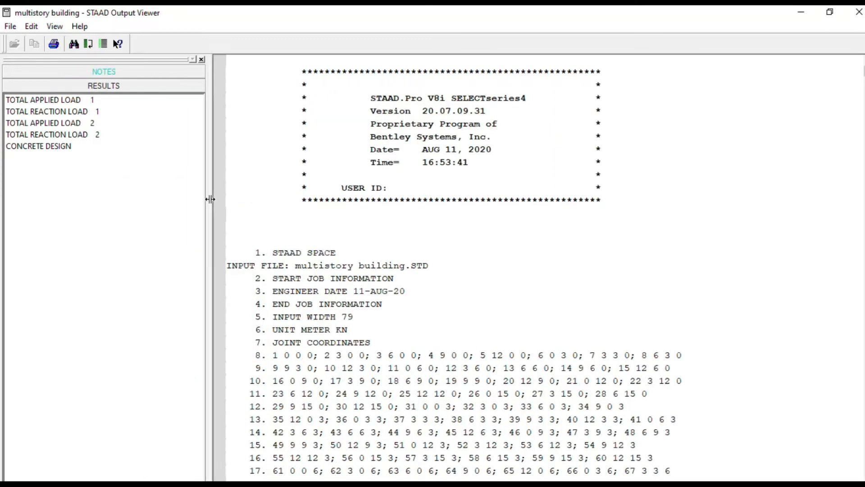
{"action": "left_click", "coordinate": [45, 100]}
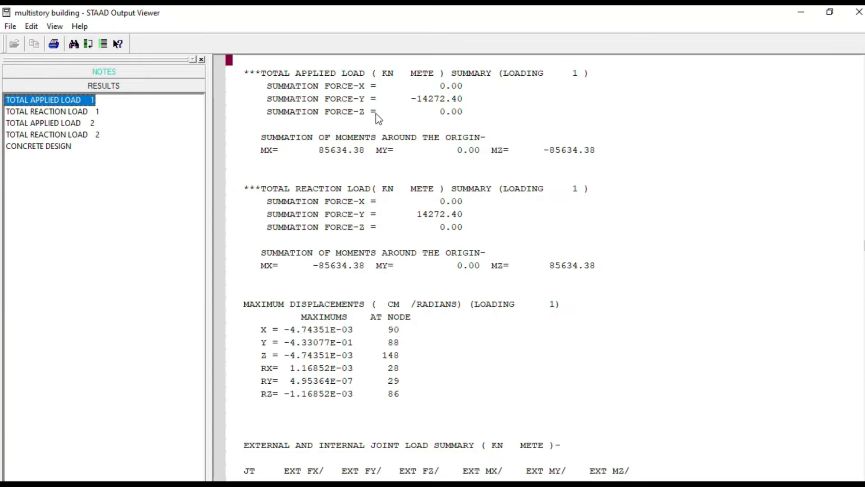
{"action": "left_click", "coordinate": [318, 74]}
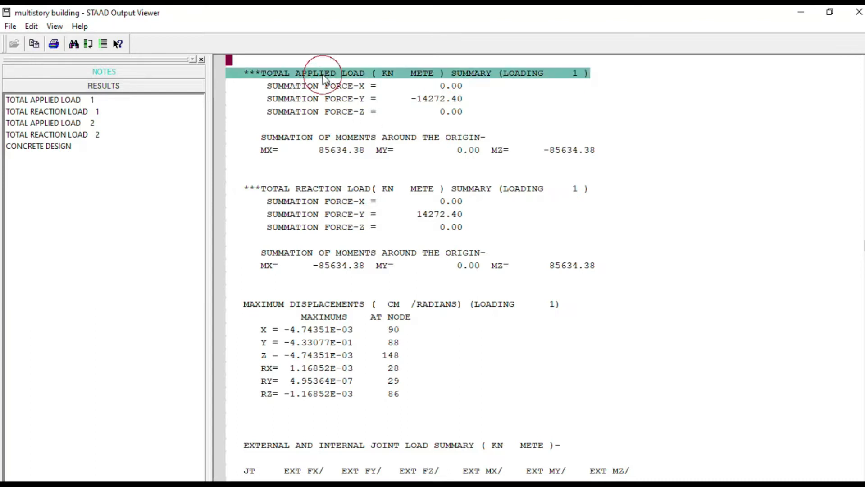
{"action": "left_click", "coordinate": [359, 189]}
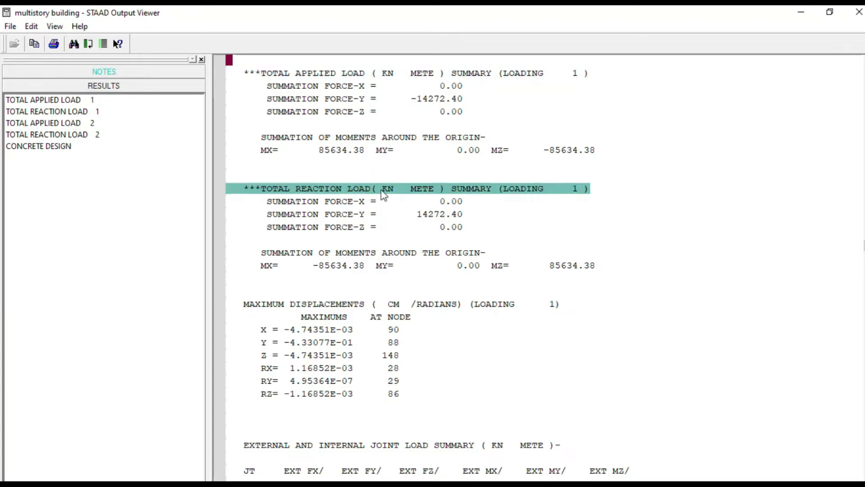
- Compare the vertical Force-Y summations in the total applied load and total reaction load summaries for loading 1
{"action": "left_click", "coordinate": [431, 218]}
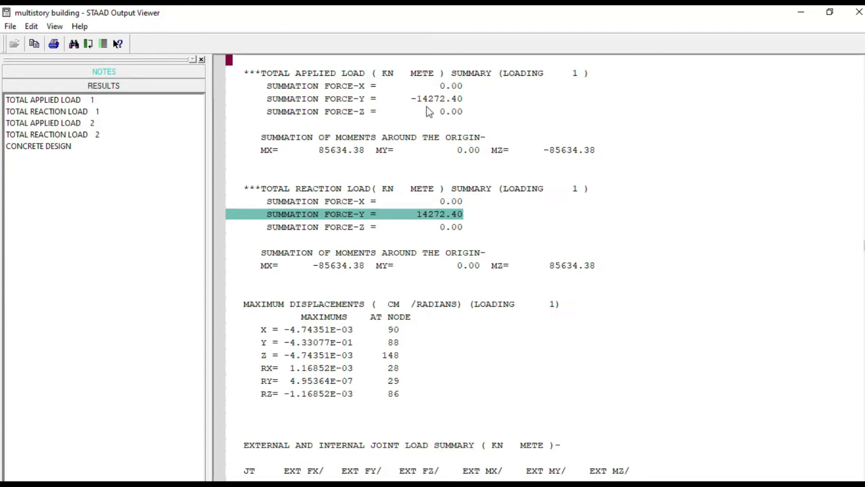
{"action": "left_click", "coordinate": [440, 101]}
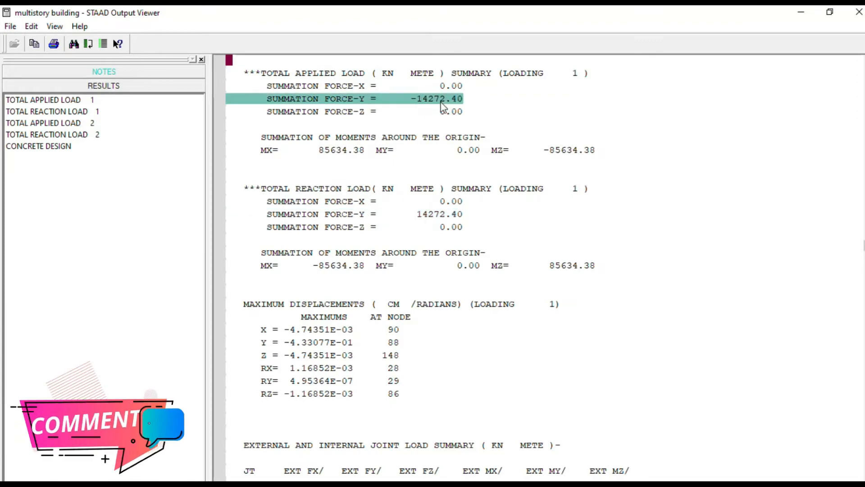
{"action": "left_click", "coordinate": [427, 216]}
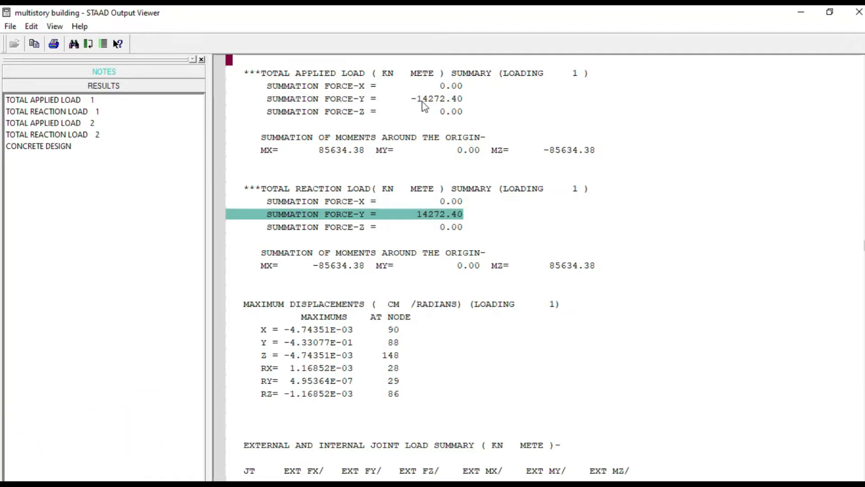
{"action": "left_click", "coordinate": [423, 102]}
{"action": "left_click", "coordinate": [432, 216]}
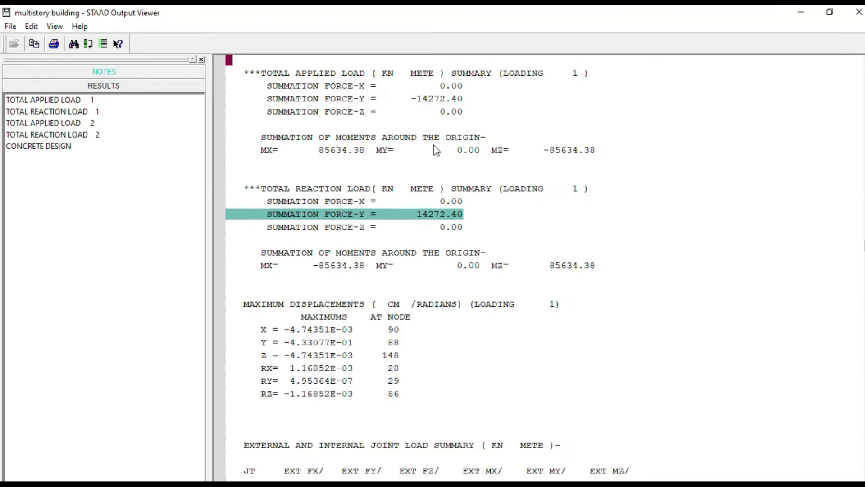
{"action": "left_click", "coordinate": [431, 100]}
{"action": "left_click", "coordinate": [427, 214]}
{"action": "left_click", "coordinate": [429, 98]}
{"action": "left_click", "coordinate": [435, 215]}
{"action": "left_click", "coordinate": [429, 101]}
{"action": "left_click", "coordinate": [413, 280]}
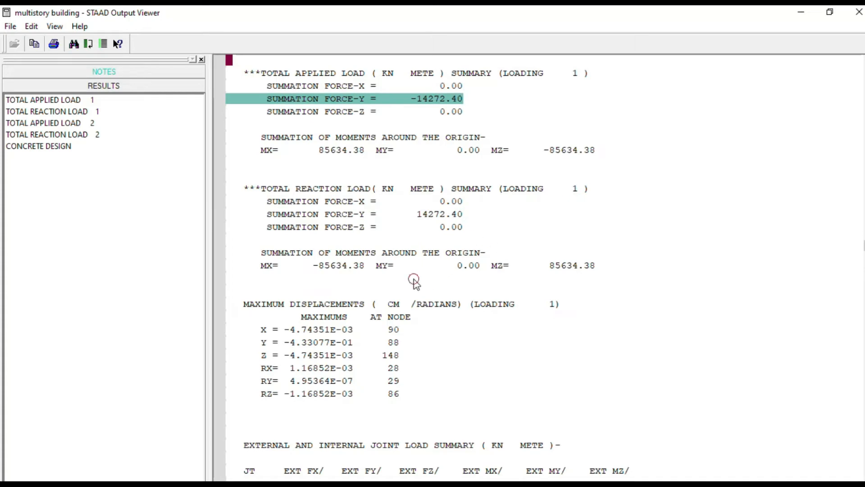
- Review the maximum displacements for loading 1, the external and internal joint load summary, and the equivalent joint loads that follow
{"action": "scroll", "coordinate": [434, 244], "scroll_direction": "down", "scroll_amount": 5}
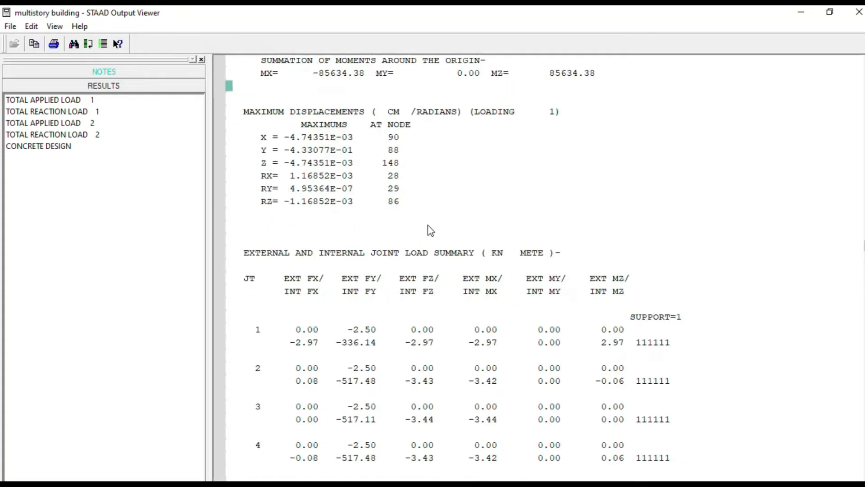
{"action": "scroll", "coordinate": [430, 230], "scroll_direction": "down", "scroll_amount": 3}
{"action": "scroll", "coordinate": [423, 195], "scroll_direction": "down", "scroll_amount": 3}
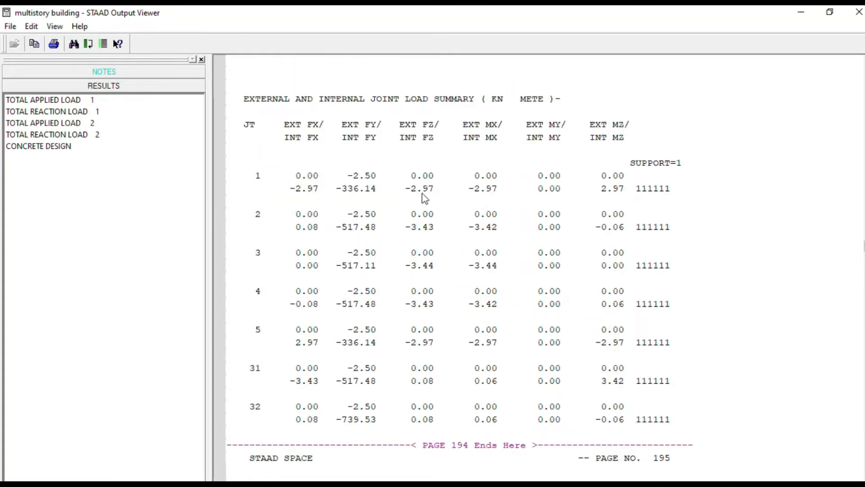
{"action": "scroll", "coordinate": [392, 196], "scroll_direction": "up", "scroll_amount": 3}
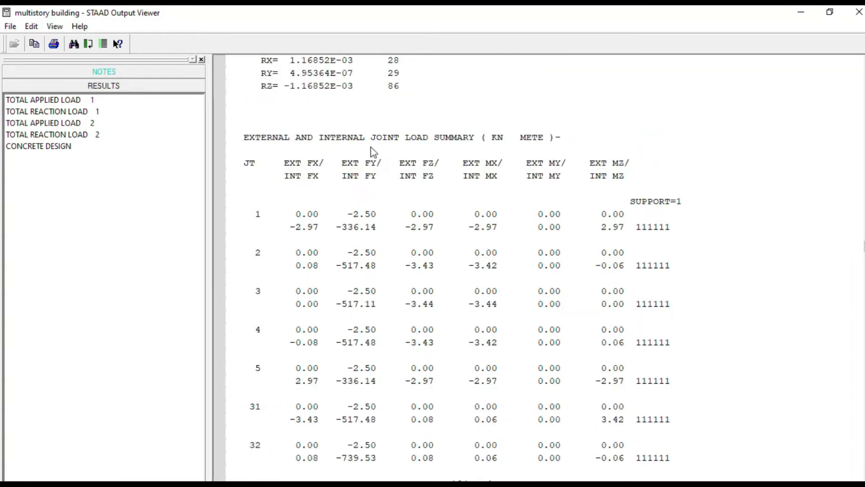
{"action": "scroll", "coordinate": [456, 204], "scroll_direction": "down", "scroll_amount": 2}
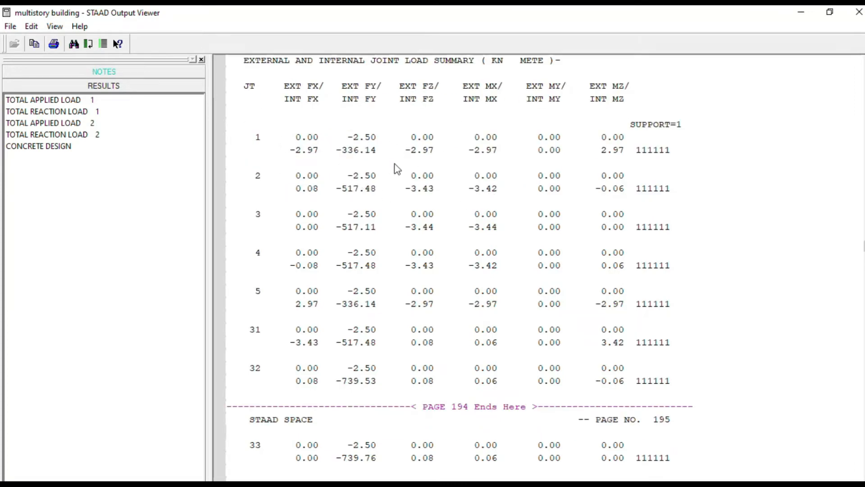
{"action": "scroll", "coordinate": [440, 165], "scroll_direction": "down", "scroll_amount": 3}
{"action": "scroll", "coordinate": [436, 166], "scroll_direction": "down", "scroll_amount": 20}
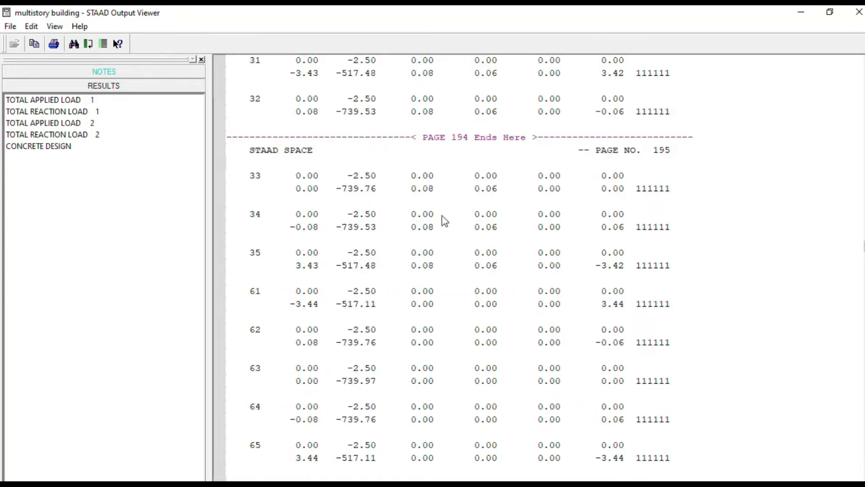
{"action": "scroll", "coordinate": [400, 252], "scroll_direction": "down", "scroll_amount": 7}
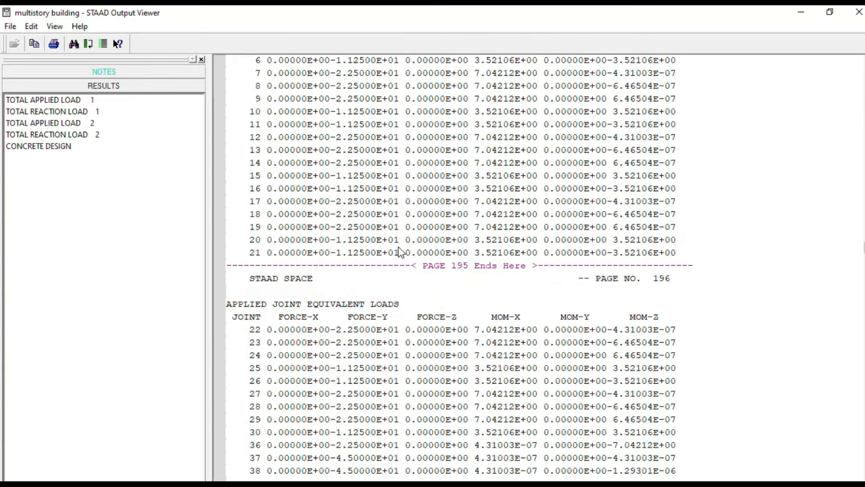
- Step through the total applied and reaction load results for loading 1 and compare them with those for loading 2
{"action": "left_click", "coordinate": [68, 99]}
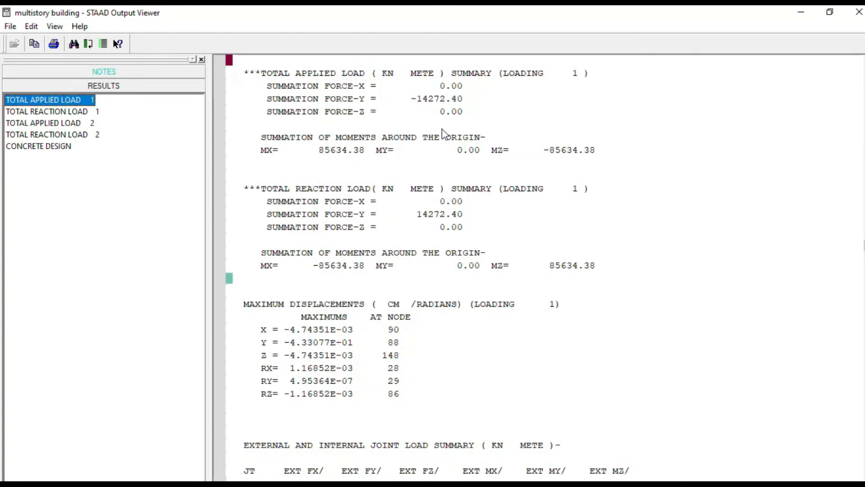
{"action": "left_click", "coordinate": [75, 111]}
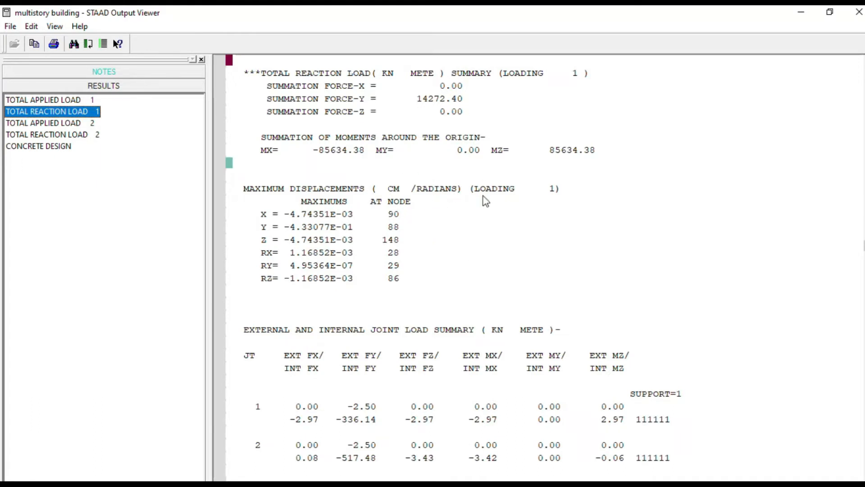
{"action": "left_click", "coordinate": [45, 125]}
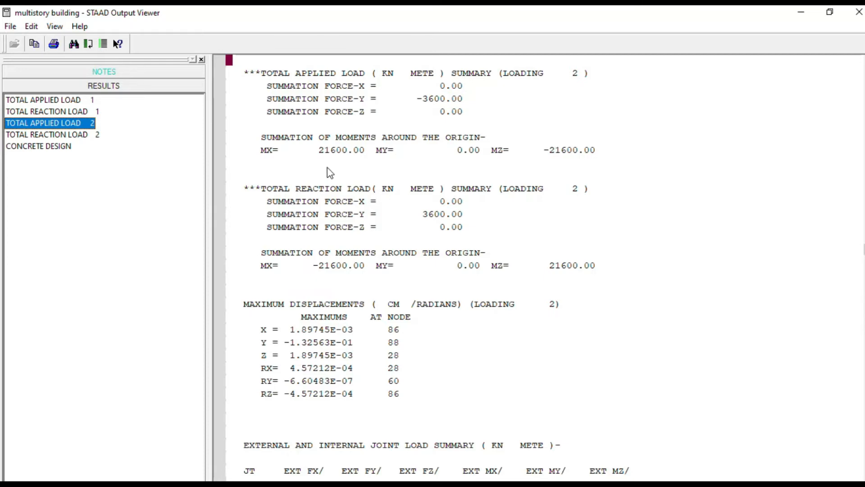
{"action": "left_click", "coordinate": [79, 100]}
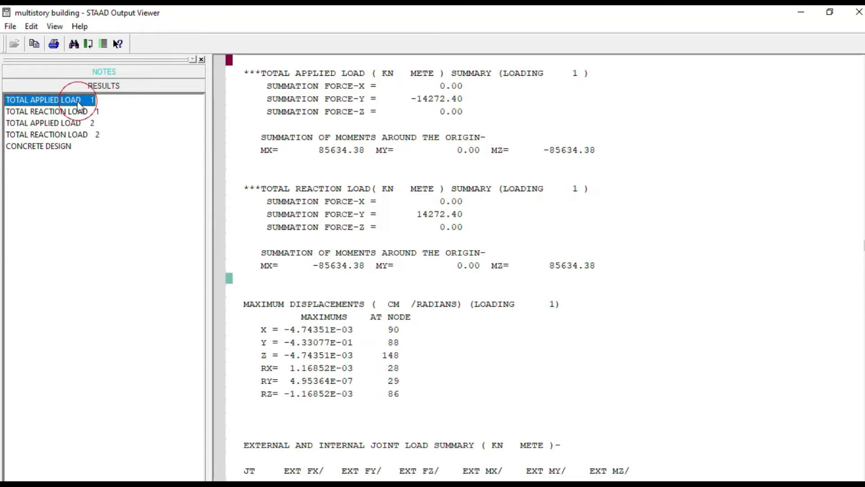
{"action": "left_click", "coordinate": [52, 124]}
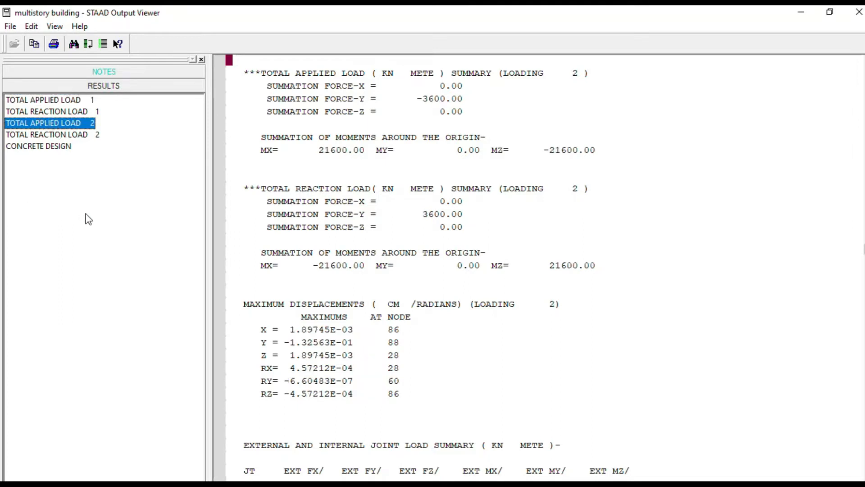
{"action": "left_click", "coordinate": [422, 275]}
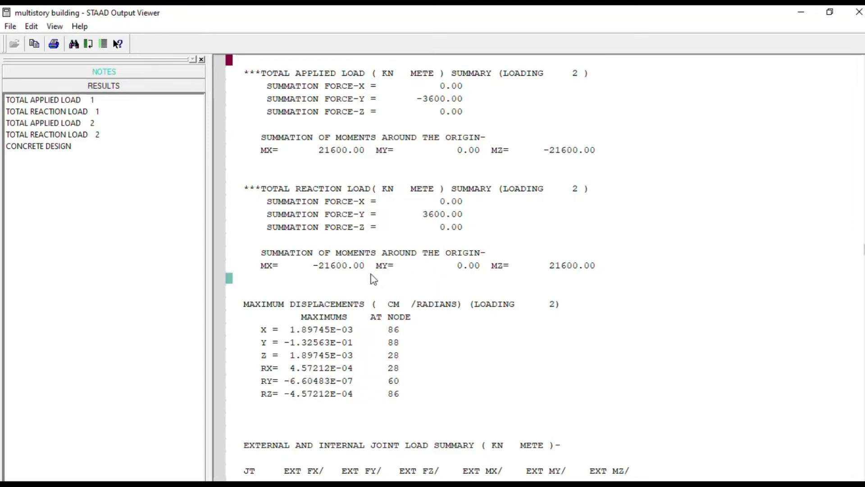
- Show the concrete design results and examine the Indian code parameters and the start of the beam 1 design
{"action": "left_click", "coordinate": [52, 147]}
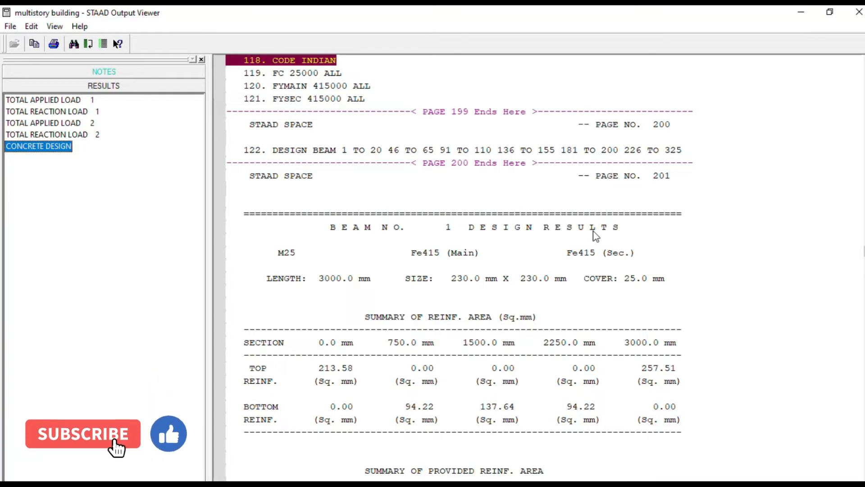
{"action": "scroll", "coordinate": [576, 290], "scroll_direction": "down", "scroll_amount": 2}
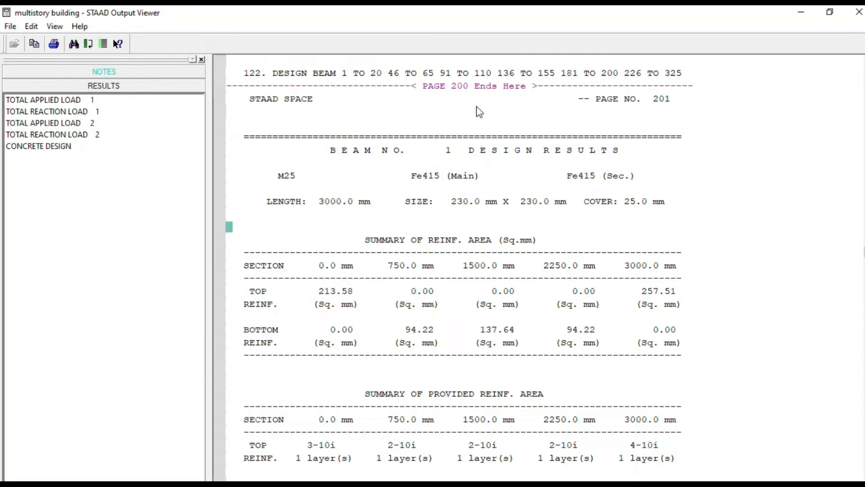
{"action": "scroll", "coordinate": [476, 135], "scroll_direction": "up", "scroll_amount": 5}
{"action": "scroll", "coordinate": [471, 169], "scroll_direction": "up", "scroll_amount": 3}
{"action": "scroll", "coordinate": [472, 169], "scroll_direction": "down", "scroll_amount": 3}
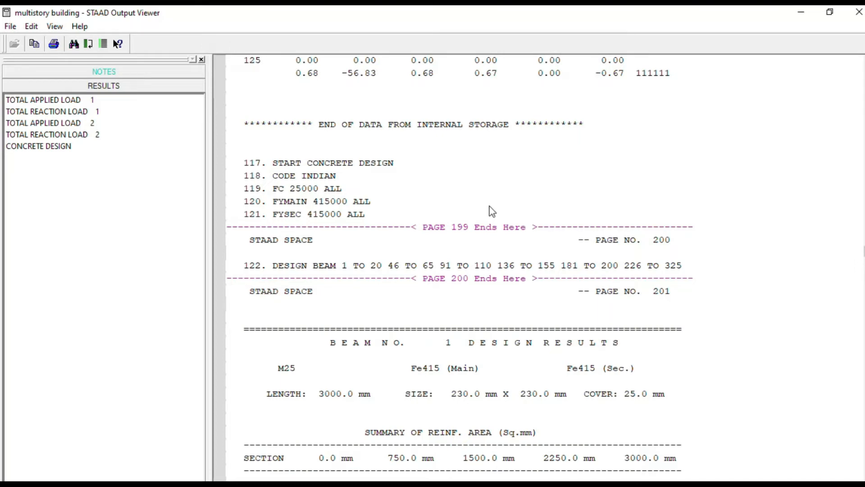
{"action": "left_click", "coordinate": [561, 189]}
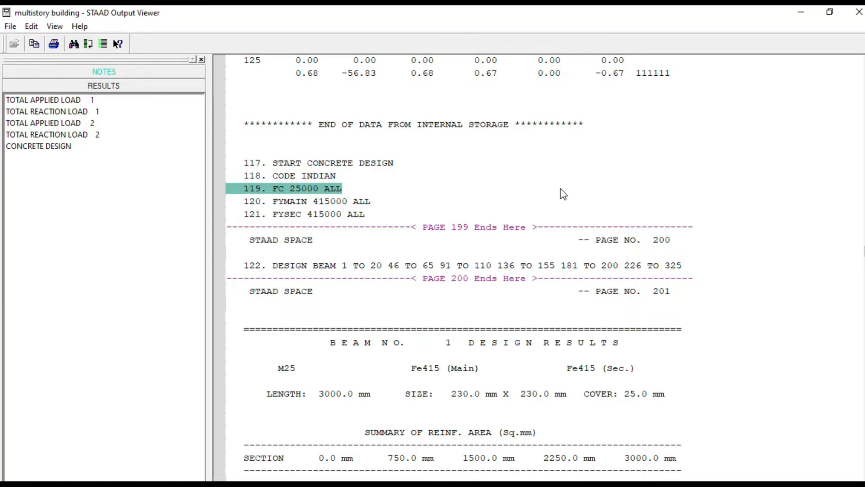
{"action": "key", "text": "Up"}
{"action": "scroll", "coordinate": [557, 185], "scroll_direction": "down", "scroll_amount": 3}
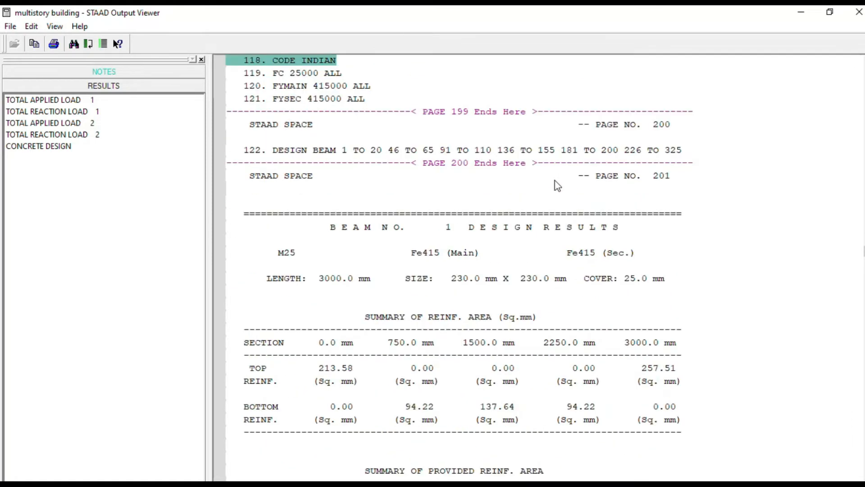
{"action": "scroll", "coordinate": [498, 207], "scroll_direction": "down", "scroll_amount": 1}
- Restore the output viewer to a smaller window, make it taller, and reposition it so the design results are readable
{"action": "left_click", "coordinate": [830, 12]}
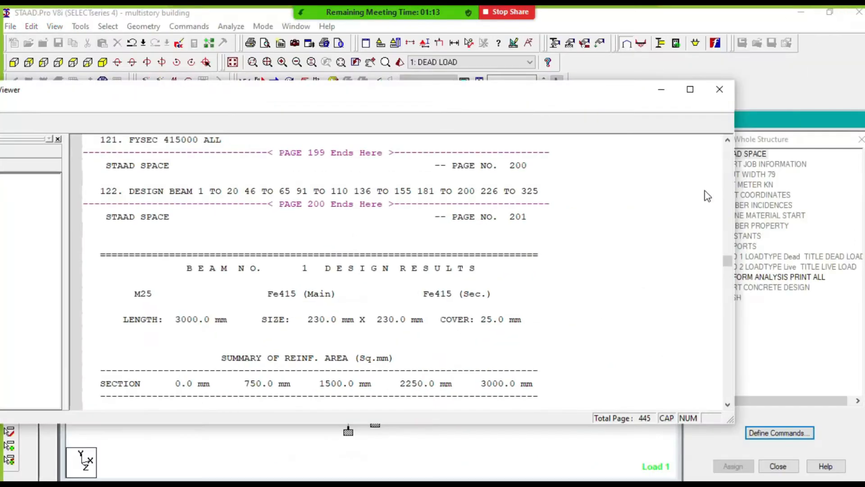
{"action": "left_click_drag", "start_coordinate": [587, 93], "coordinate": [580, 43]}
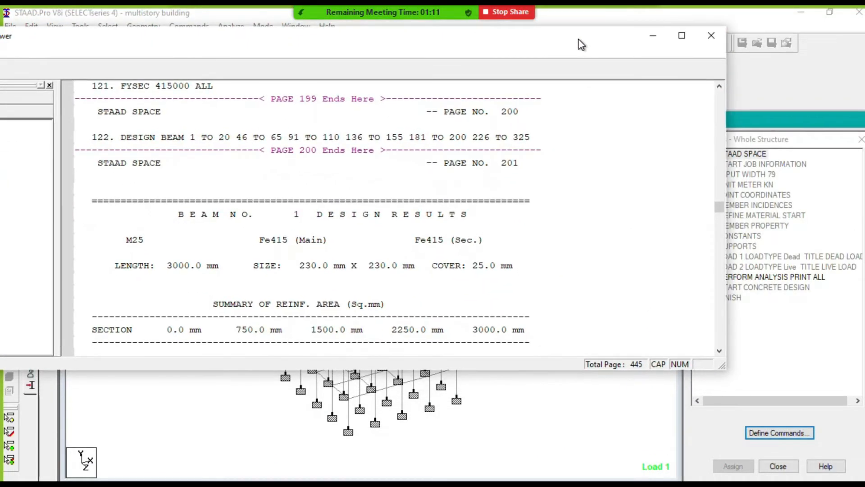
{"action": "left_click_drag", "start_coordinate": [725, 367], "coordinate": [725, 463]}
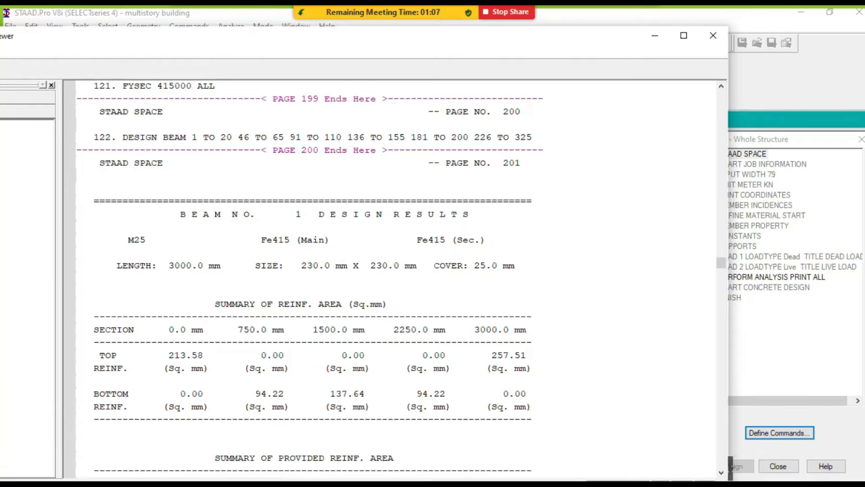
{"action": "left_click_drag", "start_coordinate": [506, 38], "coordinate": [584, 35]}
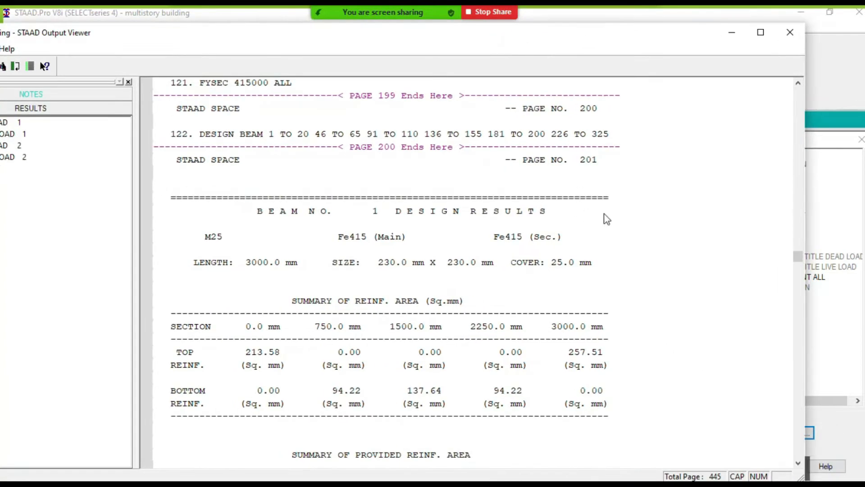
- Examine beam 1's length, section size, cover and required top and bottom reinforcement areas in the design results
{"action": "left_click", "coordinate": [583, 212]}
{"action": "scroll", "coordinate": [583, 211], "scroll_direction": "down", "scroll_amount": 2}
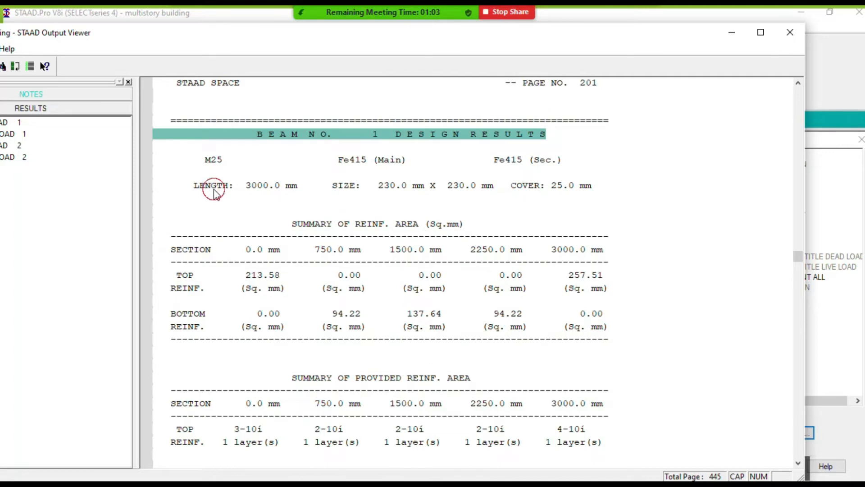
{"action": "left_click", "coordinate": [243, 194]}
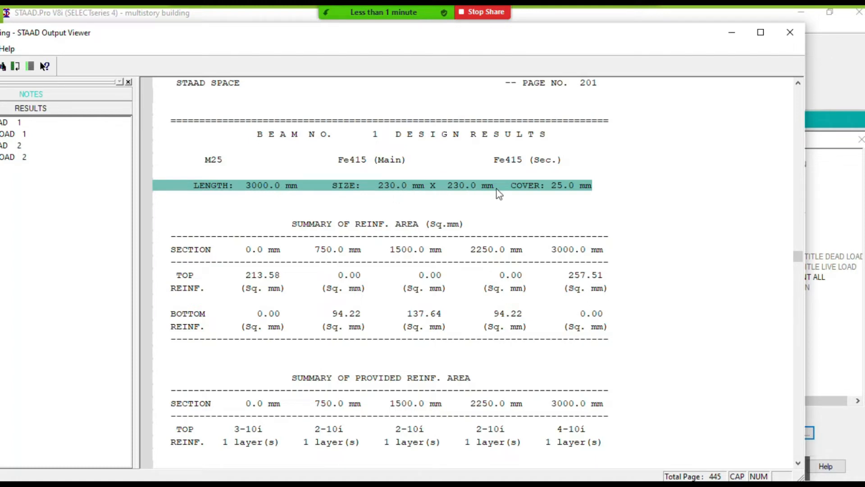
{"action": "left_click", "coordinate": [567, 187]}
{"action": "left_click", "coordinate": [194, 318]}
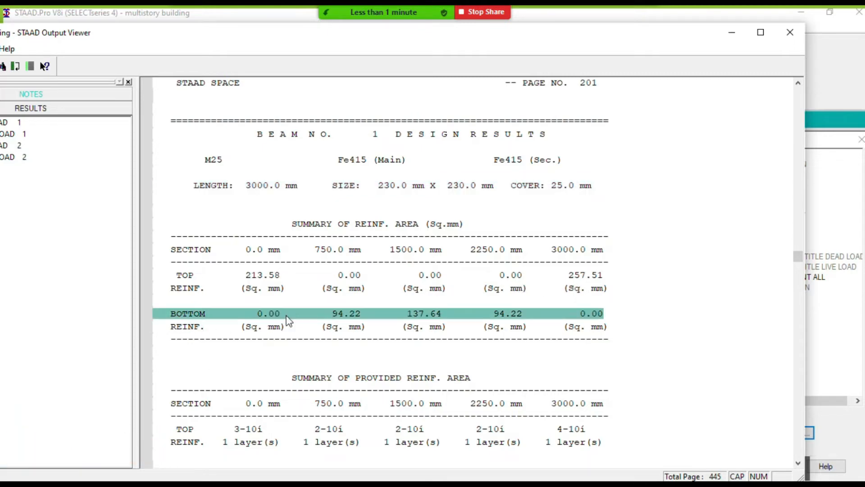
- Examine the provided top, bottom and shear reinforcement for beam 1, along with its shear design results near the supports
{"action": "scroll", "coordinate": [334, 306], "scroll_direction": "down", "scroll_amount": 3}
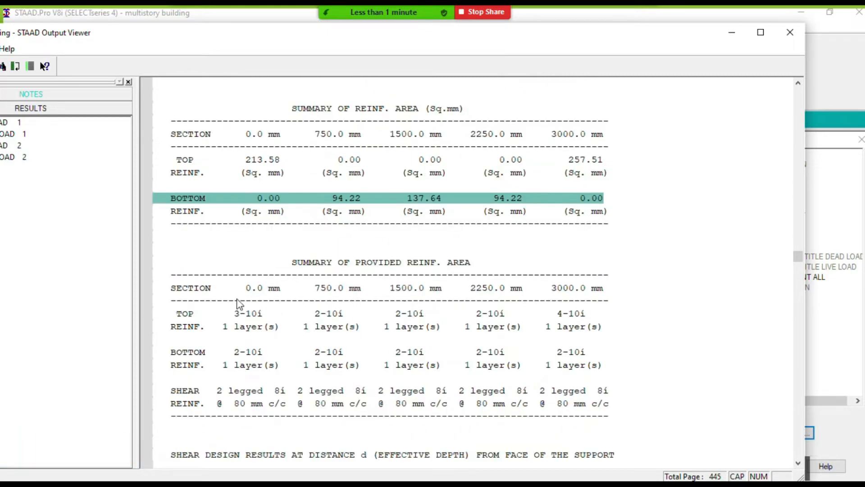
{"action": "scroll", "coordinate": [216, 284], "scroll_direction": "down", "scroll_amount": 1}
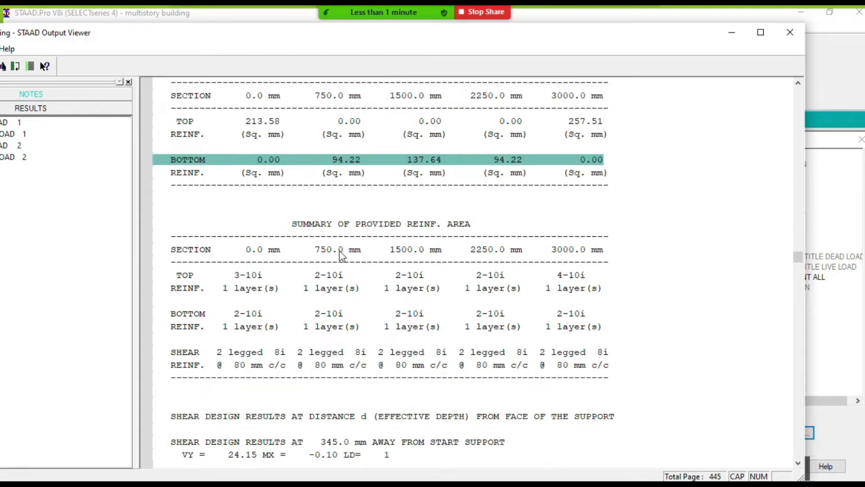
{"action": "left_click", "coordinate": [188, 279]}
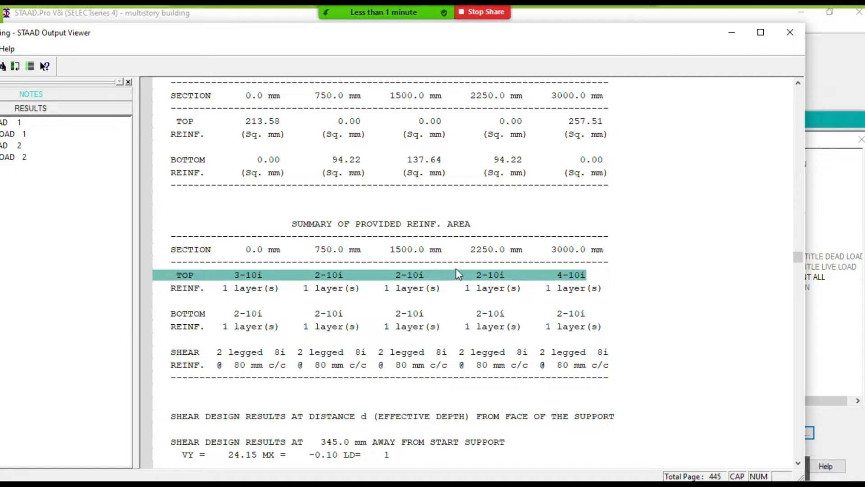
{"action": "left_click", "coordinate": [506, 289]}
{"action": "scroll", "coordinate": [469, 293], "scroll_direction": "down", "scroll_amount": 1}
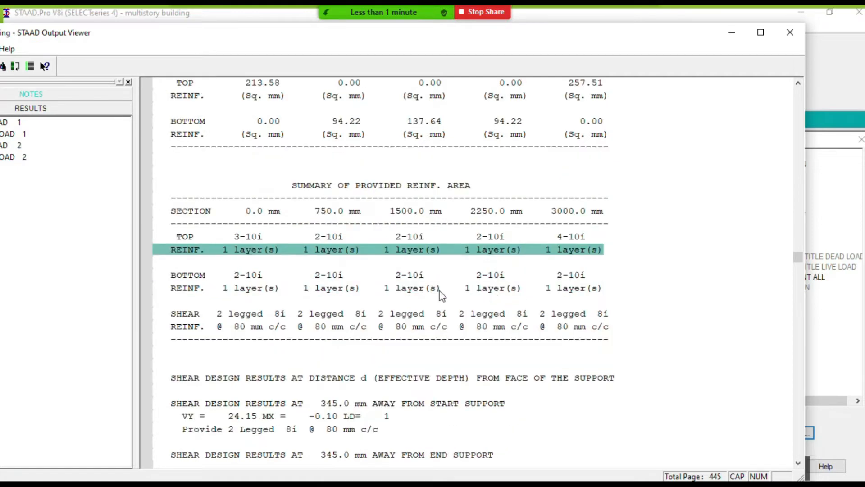
{"action": "left_click", "coordinate": [255, 302]}
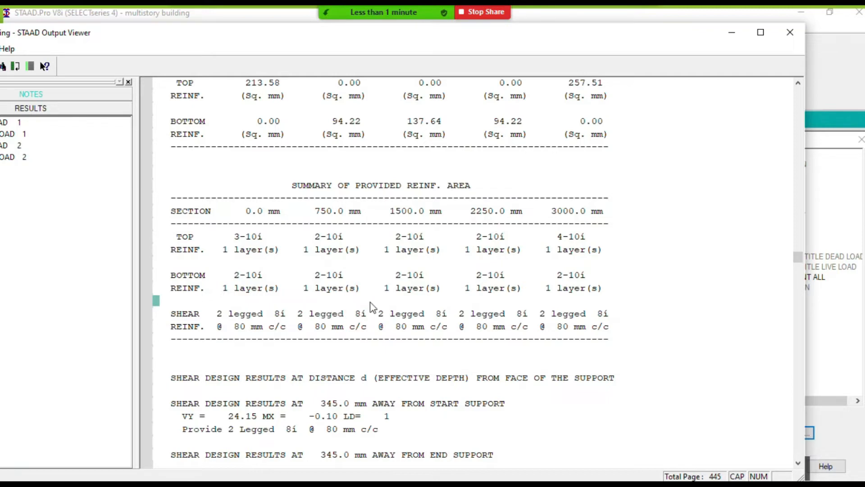
{"action": "scroll", "coordinate": [373, 308], "scroll_direction": "down", "scroll_amount": 2}
{"action": "scroll", "coordinate": [329, 288], "scroll_direction": "up", "scroll_amount": 1}
{"action": "left_click", "coordinate": [226, 210]}
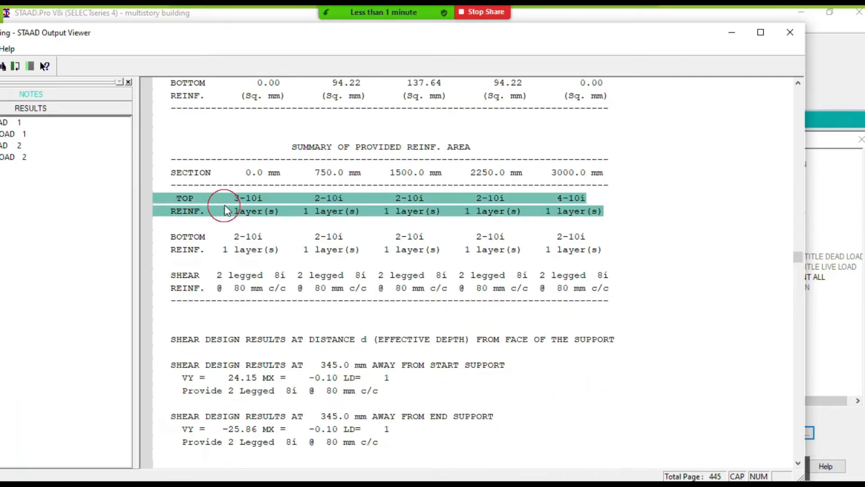
{"action": "left_click", "coordinate": [222, 247]}
{"action": "left_click", "coordinate": [203, 277]}
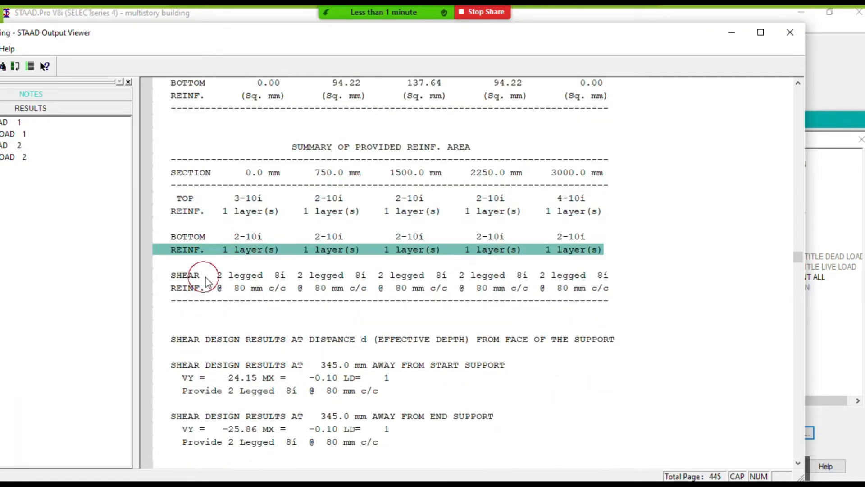
- Narrow the output viewer window and examine the shear reinforcement row in beam 1's provided reinforcement summary
{"action": "left_click", "coordinate": [255, 287]}
{"action": "left_click", "coordinate": [252, 278]}
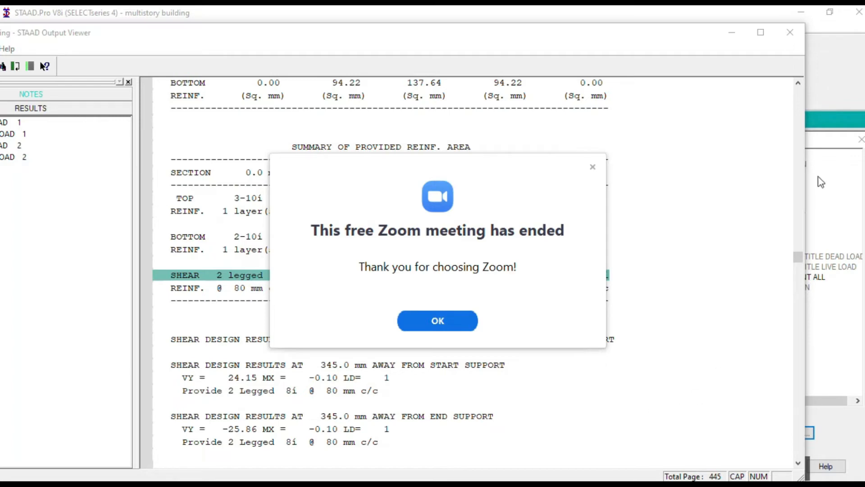
{"action": "left_click_drag", "start_coordinate": [807, 176], "coordinate": [700, 185]}
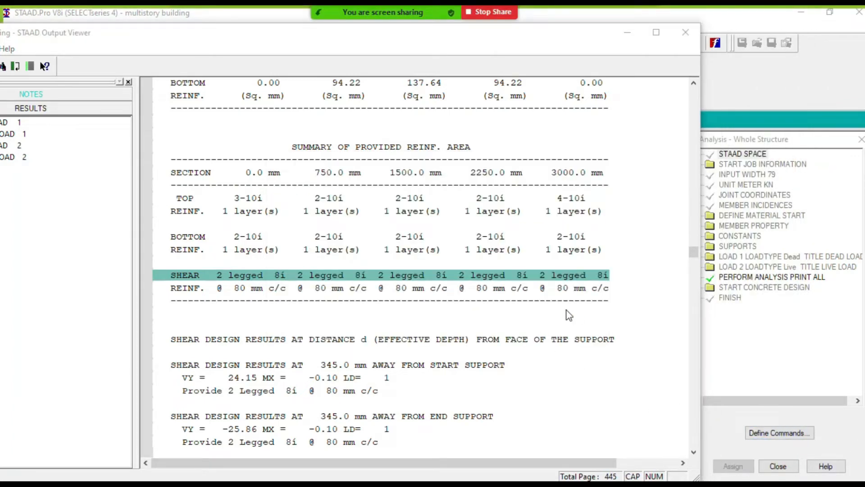
{"action": "left_click", "coordinate": [523, 300]}
{"action": "scroll", "coordinate": [514, 290], "scroll_direction": "up", "scroll_amount": 3}
{"action": "scroll", "coordinate": [507, 286], "scroll_direction": "down", "scroll_amount": 2}
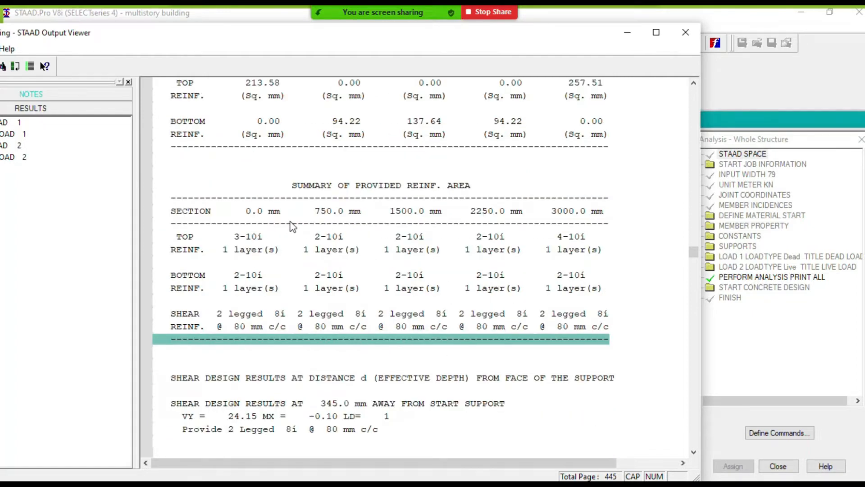
- Examine the top, bottom and shear rows of beam 1's provided reinforcement, along with the stirrup spacing
{"action": "left_click", "coordinate": [224, 227]}
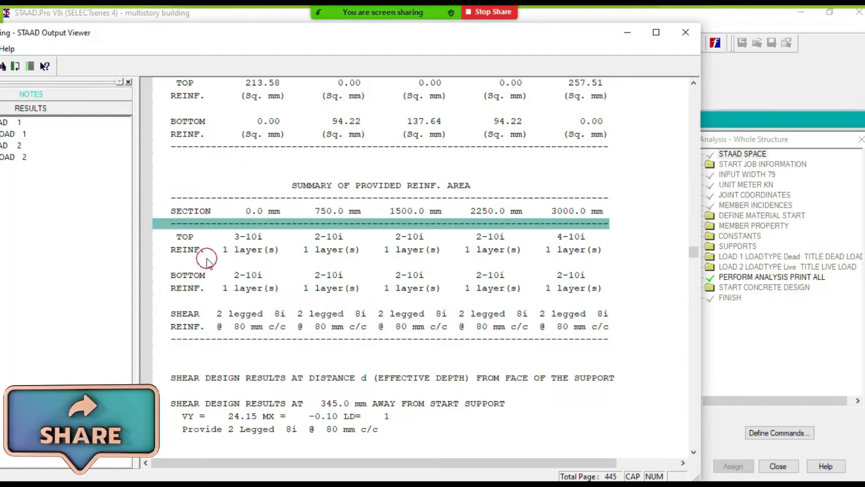
{"action": "left_click", "coordinate": [207, 261]}
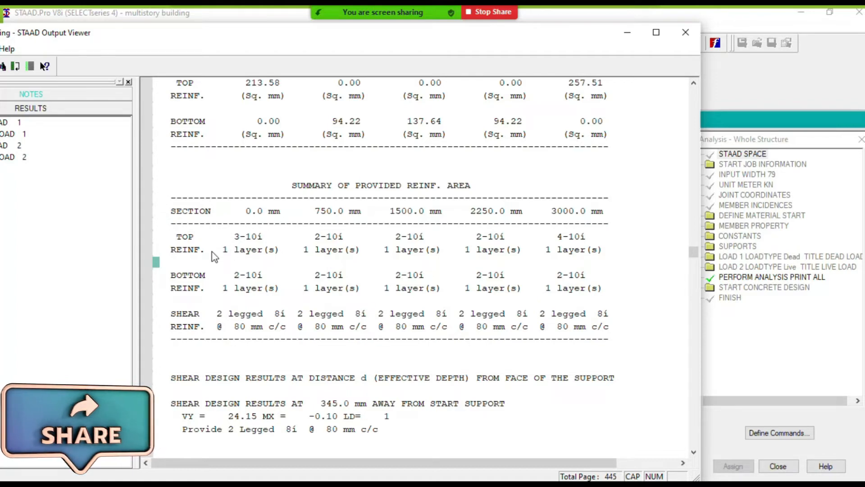
{"action": "left_click", "coordinate": [197, 276]}
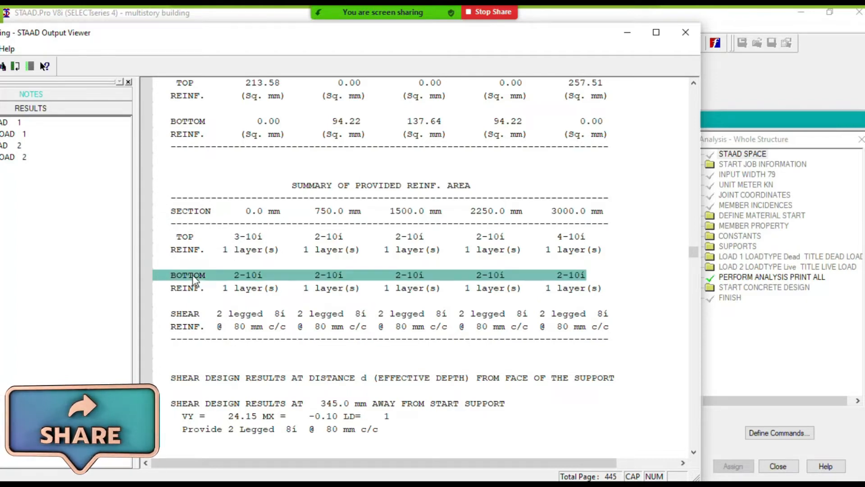
{"action": "left_click", "coordinate": [197, 315]}
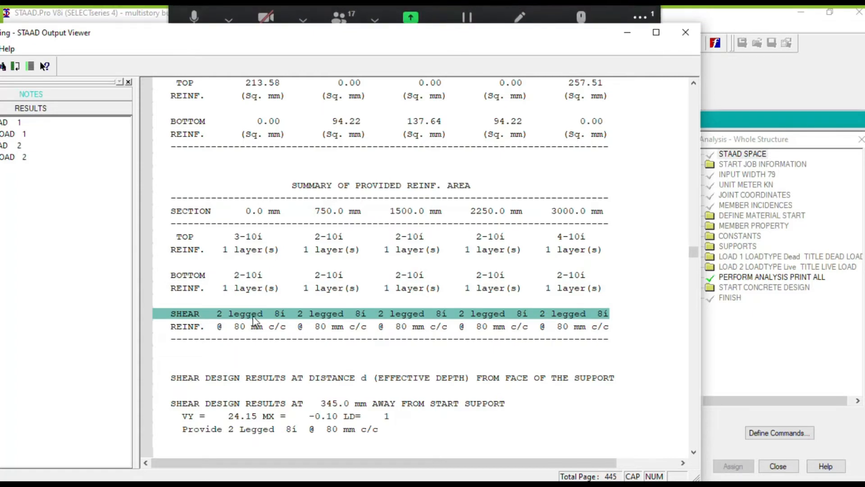
{"action": "scroll", "coordinate": [373, 284], "scroll_direction": "down", "scroll_amount": 5}
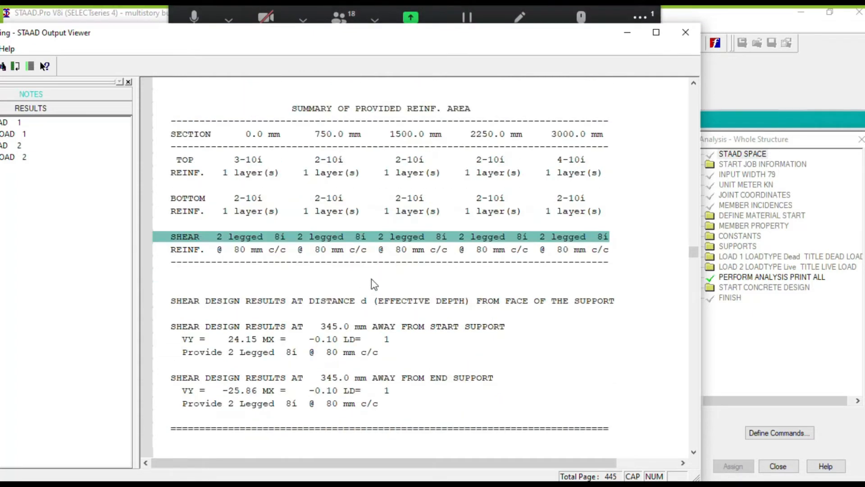
{"action": "left_click", "coordinate": [270, 248]}
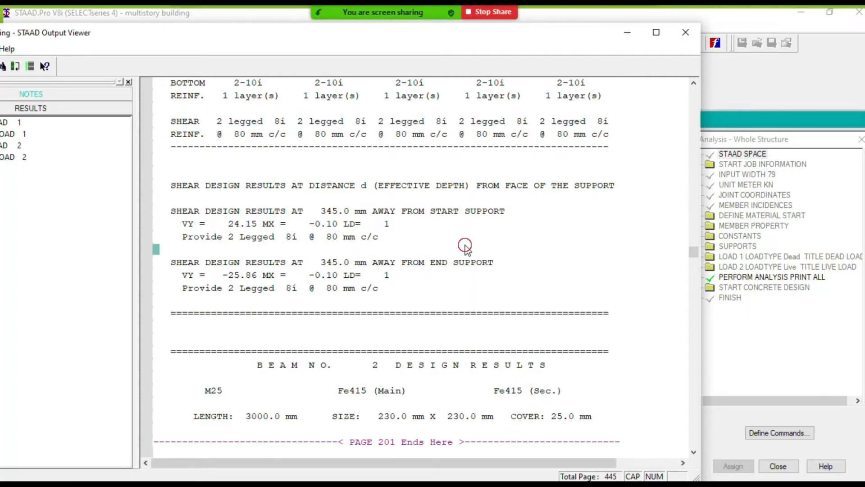
- Compare beam 1's required and provided reinforcement with the design results of the following beams up to page 203
{"action": "scroll", "coordinate": [482, 237], "scroll_direction": "up", "scroll_amount": 10}
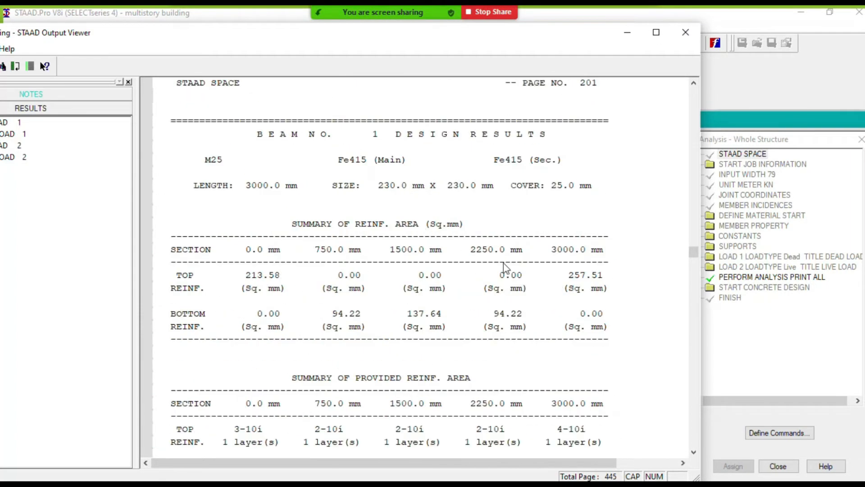
{"action": "scroll", "coordinate": [454, 247], "scroll_direction": "down", "scroll_amount": 10}
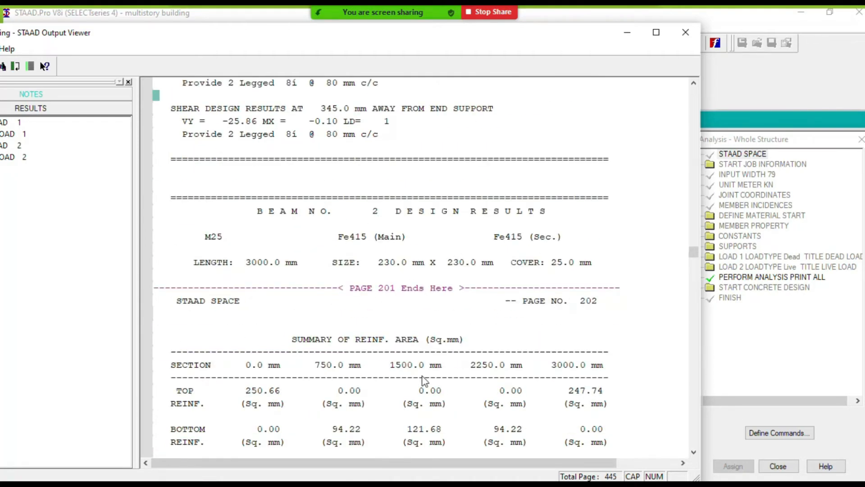
{"action": "scroll", "coordinate": [437, 308], "scroll_direction": "down", "scroll_amount": 3}
{"action": "scroll", "coordinate": [437, 301], "scroll_direction": "down", "scroll_amount": 15}
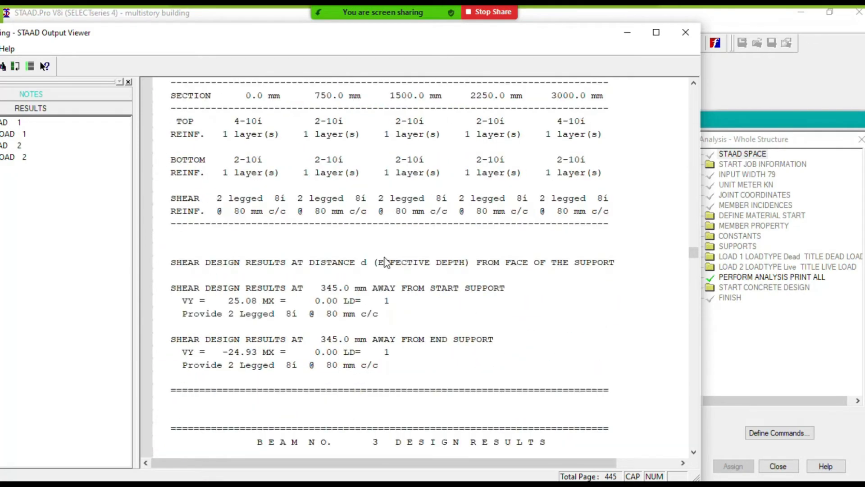
{"action": "scroll", "coordinate": [393, 266], "scroll_direction": "down", "scroll_amount": 3}
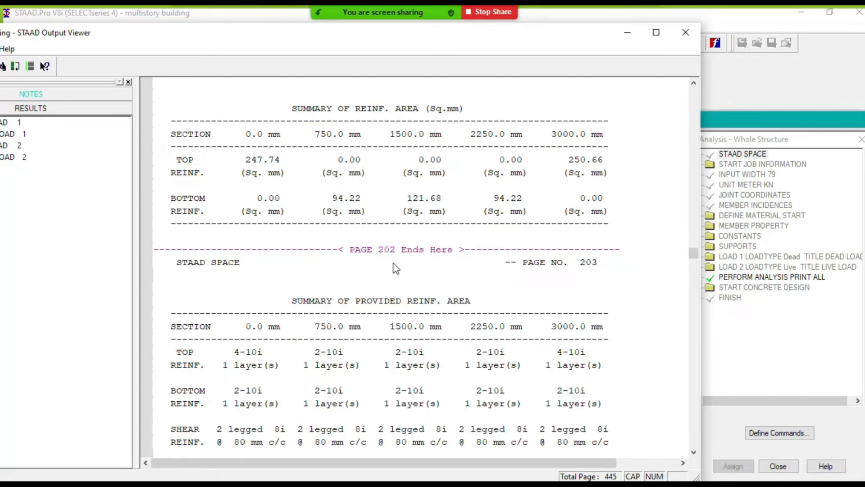
{"action": "scroll", "coordinate": [396, 263], "scroll_direction": "down", "scroll_amount": 9}
{"action": "scroll", "coordinate": [403, 263], "scroll_direction": "down", "scroll_amount": 9}
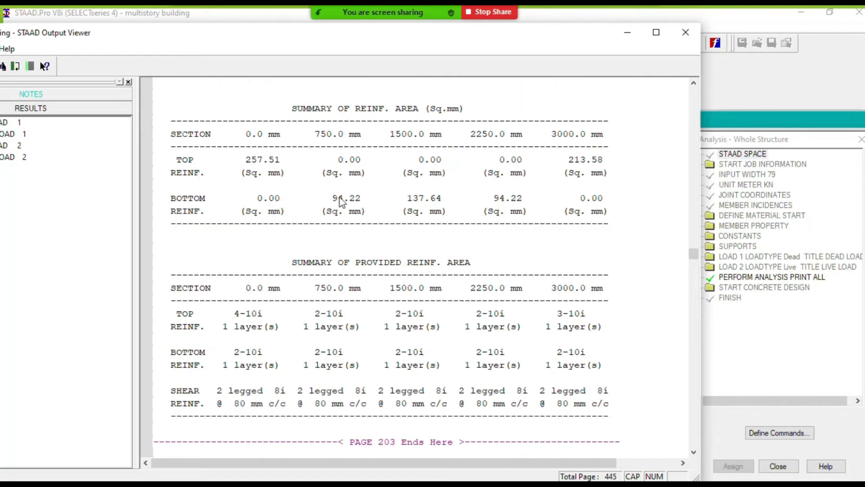
- Move the output viewer to bring its results list fully on screen and review the design results through beam 6
{"action": "left_click_drag", "start_coordinate": [369, 40], "coordinate": [477, 41]}
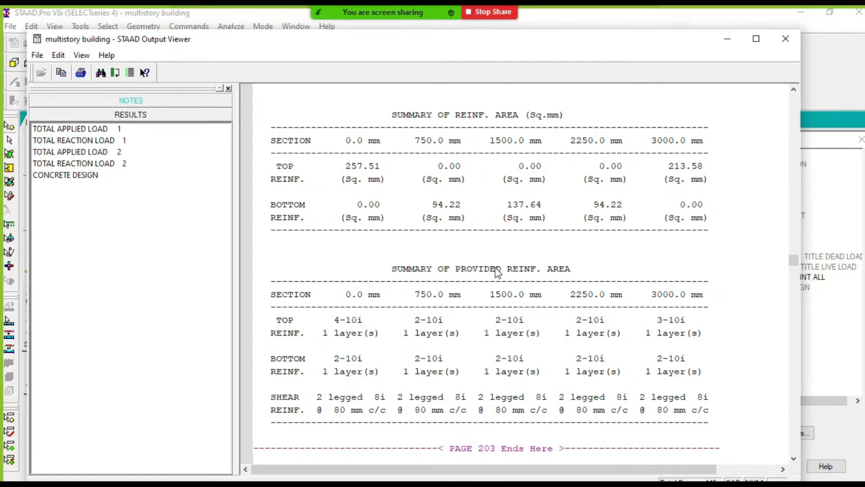
{"action": "scroll", "coordinate": [497, 272], "scroll_direction": "down", "scroll_amount": 20}
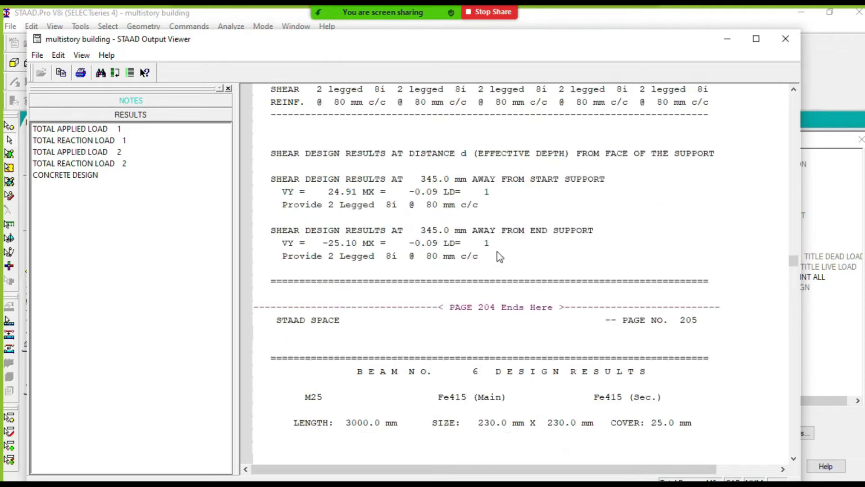
{"action": "scroll", "coordinate": [500, 257], "scroll_direction": "down", "scroll_amount": 6}
{"action": "scroll", "coordinate": [383, 250], "scroll_direction": "down", "scroll_amount": 5}
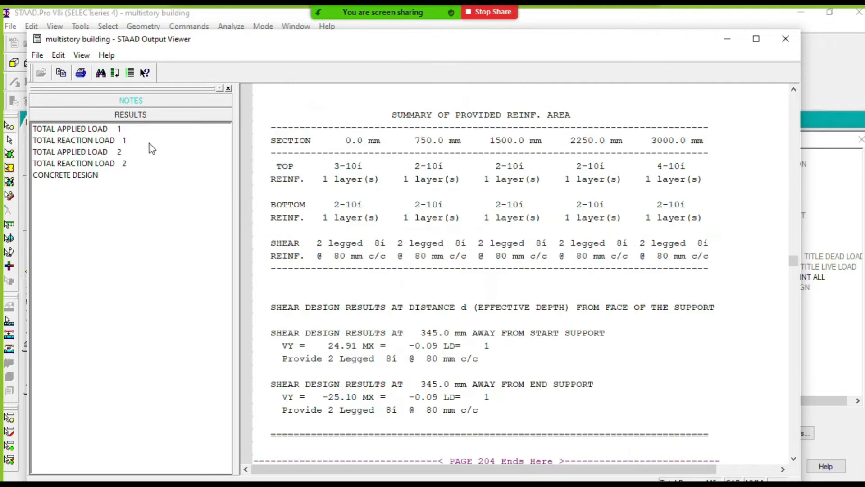
- Show the total applied load summary for load 1 and examine the reactions, joint loads and maximum displacements for both load cases
{"action": "left_click", "coordinate": [106, 131]}
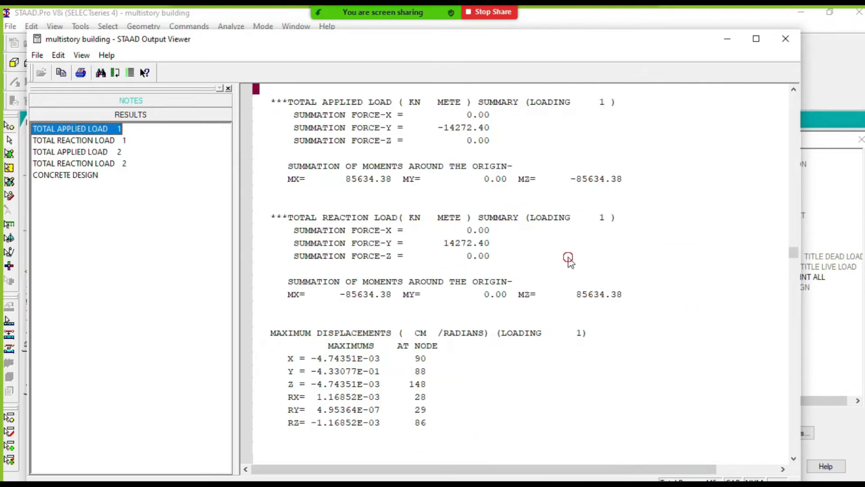
{"action": "scroll", "coordinate": [518, 244], "scroll_direction": "down", "scroll_amount": 20}
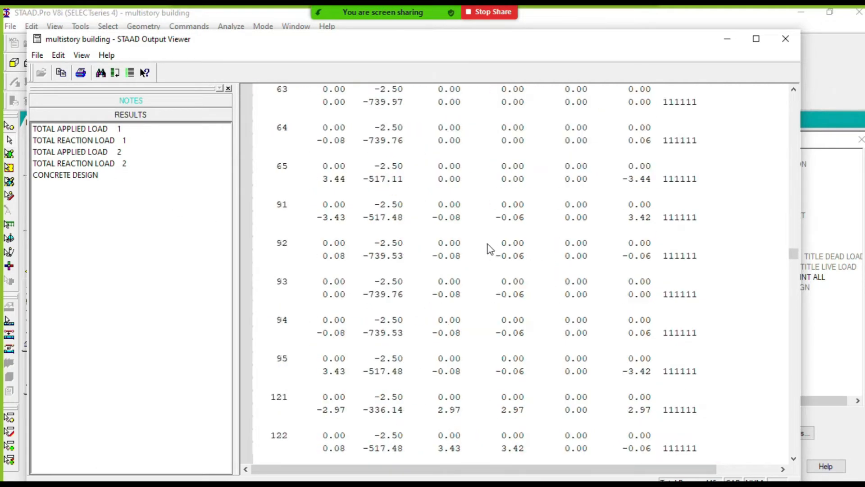
{"action": "scroll", "coordinate": [490, 248], "scroll_direction": "down", "scroll_amount": 20}
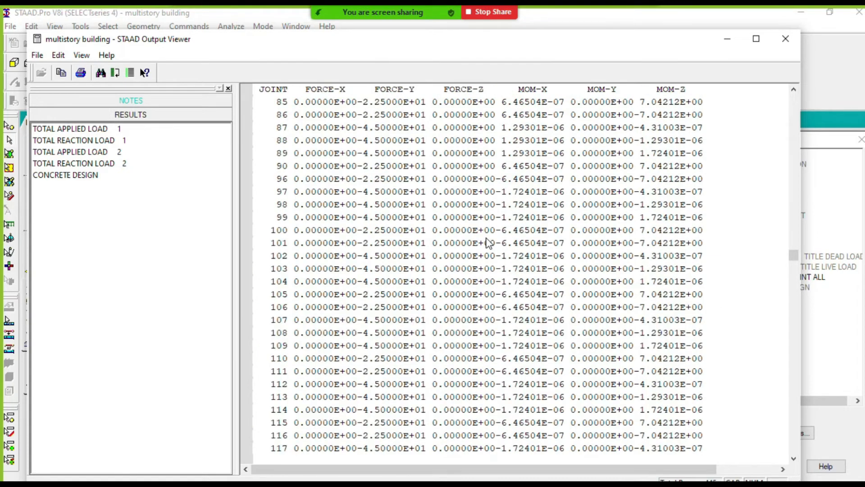
{"action": "scroll", "coordinate": [489, 243], "scroll_direction": "down", "scroll_amount": 20}
{"action": "scroll", "coordinate": [487, 241], "scroll_direction": "up", "scroll_amount": 3}
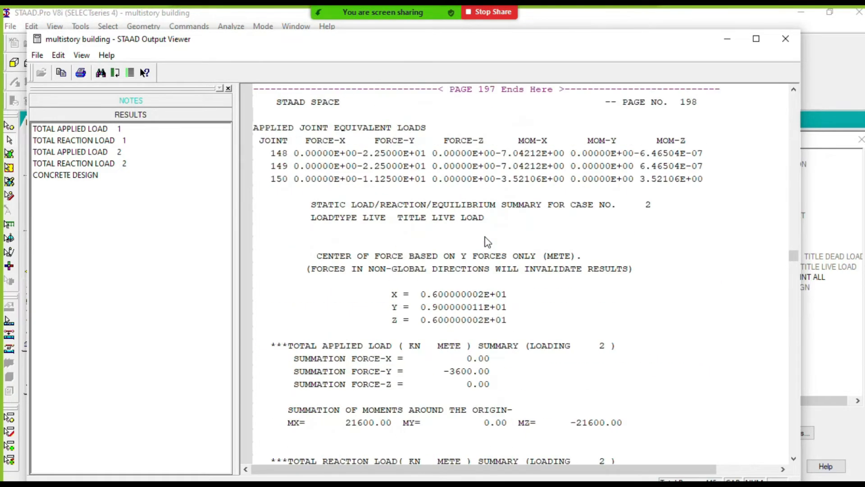
{"action": "scroll", "coordinate": [488, 242], "scroll_direction": "down", "scroll_amount": 6}
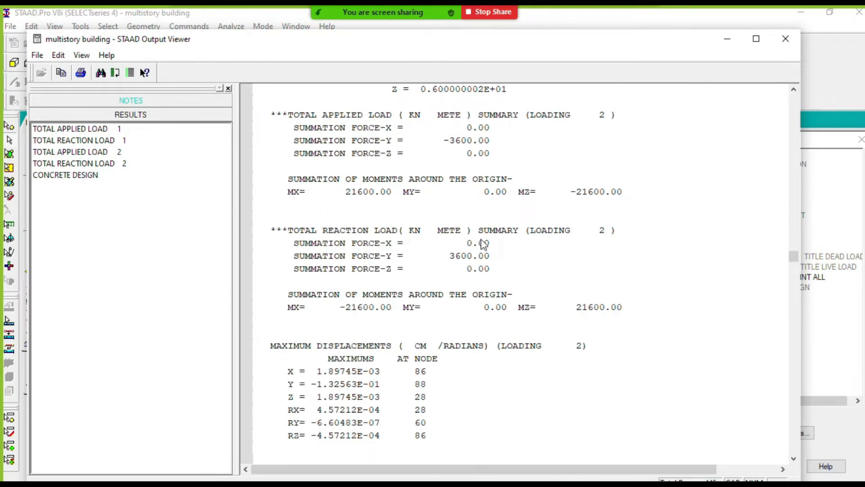
{"action": "scroll", "coordinate": [484, 246], "scroll_direction": "down", "scroll_amount": 20}
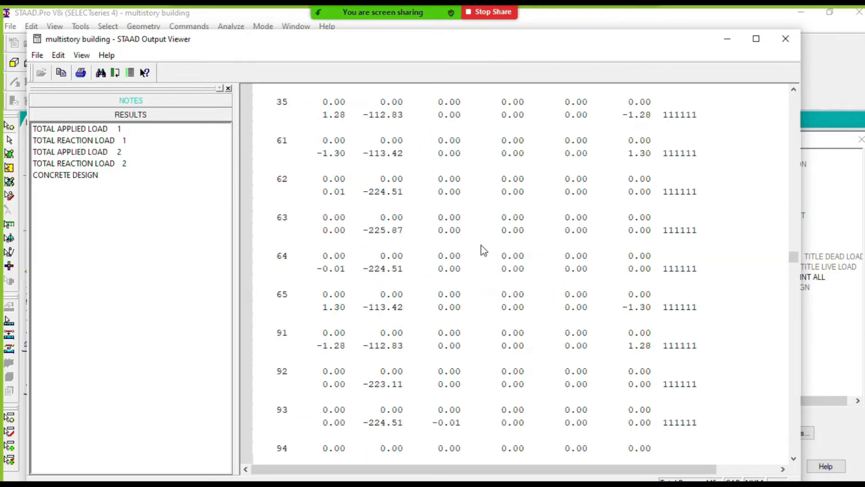
{"action": "scroll", "coordinate": [483, 251], "scroll_direction": "down", "scroll_amount": 7}
- Reposition the output viewer and review the concrete design commands and the first beams' reinforcement results
{"action": "left_click_drag", "start_coordinate": [528, 45], "coordinate": [489, 13]}
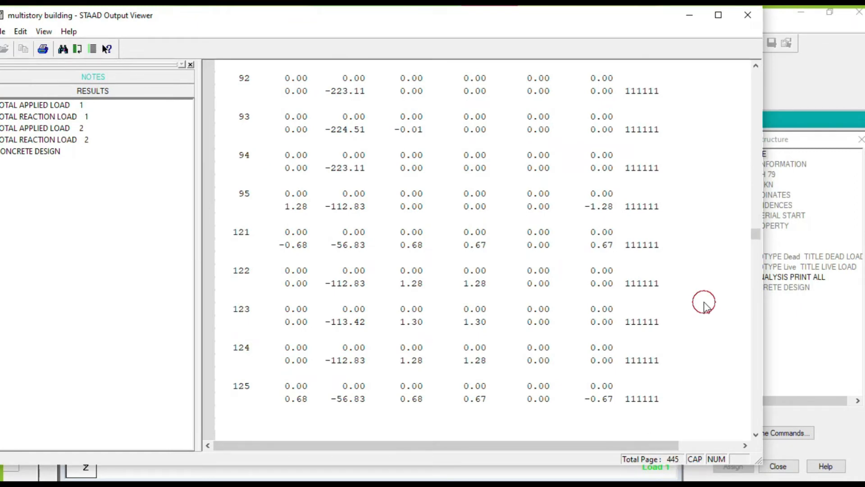
{"action": "scroll", "coordinate": [643, 251], "scroll_direction": "down", "scroll_amount": 13}
{"action": "scroll", "coordinate": [495, 256], "scroll_direction": "up", "scroll_amount": 5}
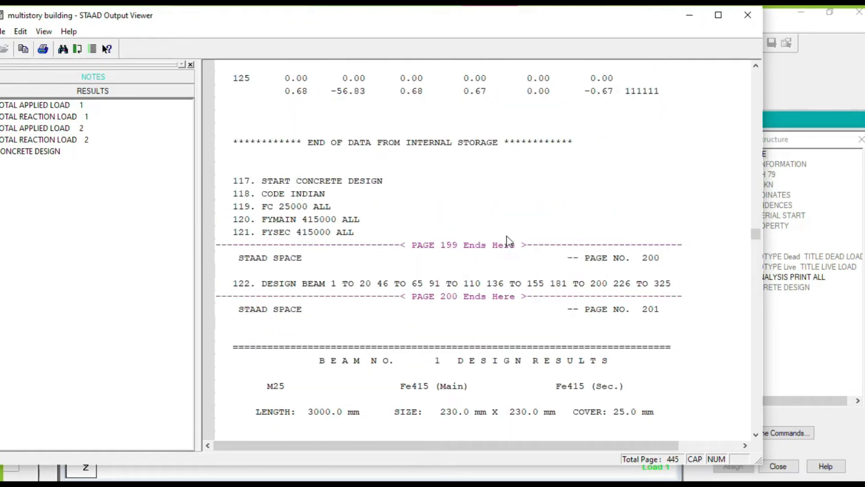
{"action": "scroll", "coordinate": [496, 243], "scroll_direction": "down", "scroll_amount": 2}
{"action": "scroll", "coordinate": [509, 238], "scroll_direction": "up", "scroll_amount": 3}
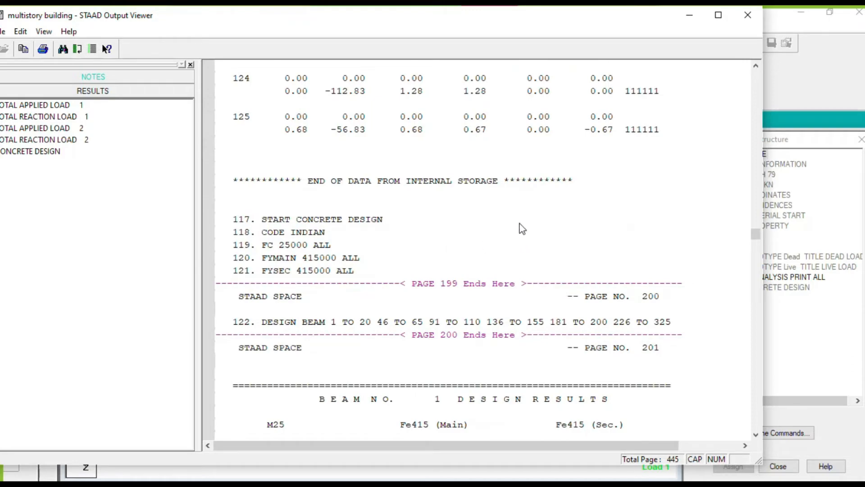
{"action": "scroll", "coordinate": [523, 228], "scroll_direction": "down", "scroll_amount": 18}
{"action": "scroll", "coordinate": [534, 226], "scroll_direction": "up", "scroll_amount": 3}
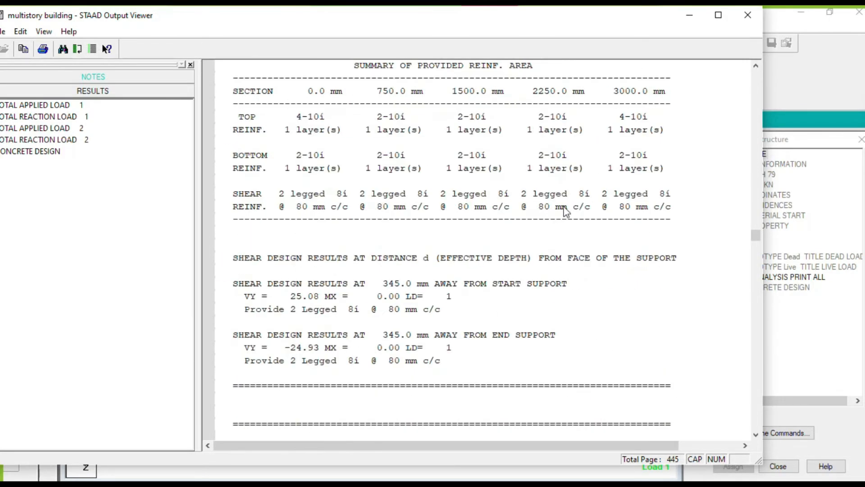
- Maximize the output viewer and go to the concrete take-off on the report's last page
{"action": "left_click", "coordinate": [719, 15]}
{"action": "scroll", "coordinate": [595, 253], "scroll_direction": "down", "scroll_amount": 15}
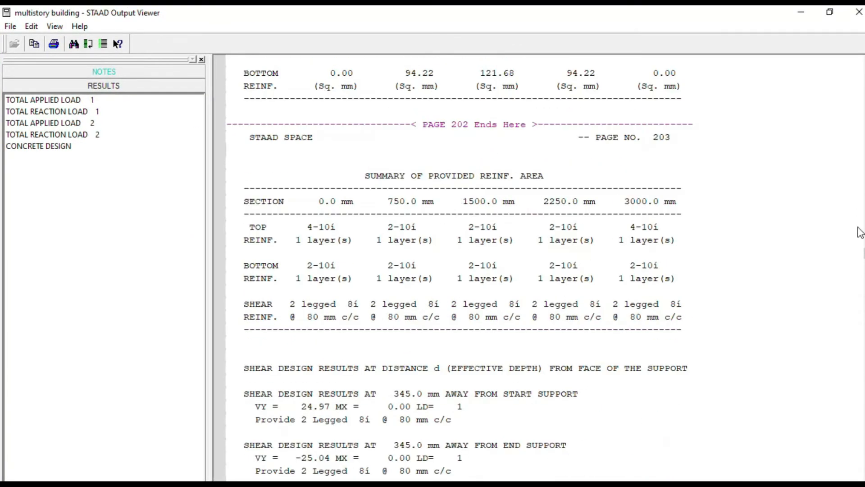
{"action": "left_click_drag", "start_coordinate": [863, 247], "coordinate": [863, 478]}
{"action": "scroll", "coordinate": [661, 294], "scroll_direction": "up", "scroll_amount": 3}
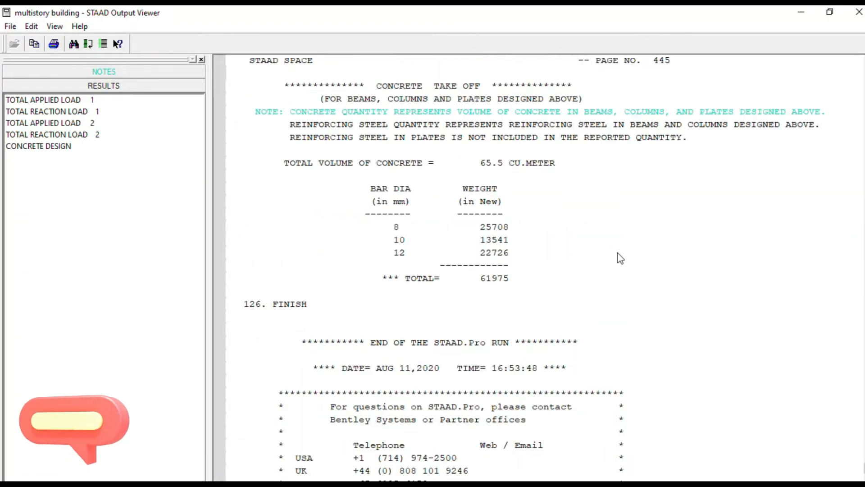
- Examine the concrete take-off's total concrete volume, the steel weight for each bar diameter and the total steel weight
{"action": "left_click", "coordinate": [611, 252]}
{"action": "scroll", "coordinate": [586, 243], "scroll_direction": "up", "scroll_amount": 3}
{"action": "left_click", "coordinate": [577, 316]}
{"action": "scroll", "coordinate": [575, 288], "scroll_direction": "down", "scroll_amount": 3}
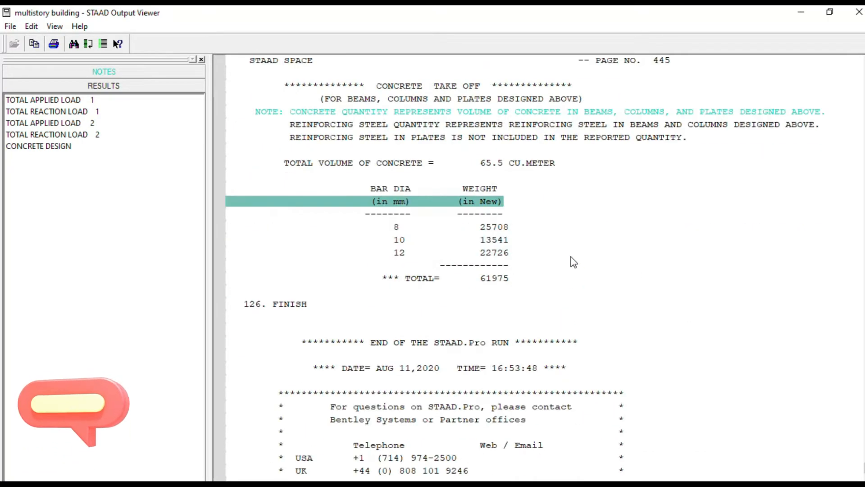
{"action": "scroll", "coordinate": [533, 255], "scroll_direction": "up", "scroll_amount": 1}
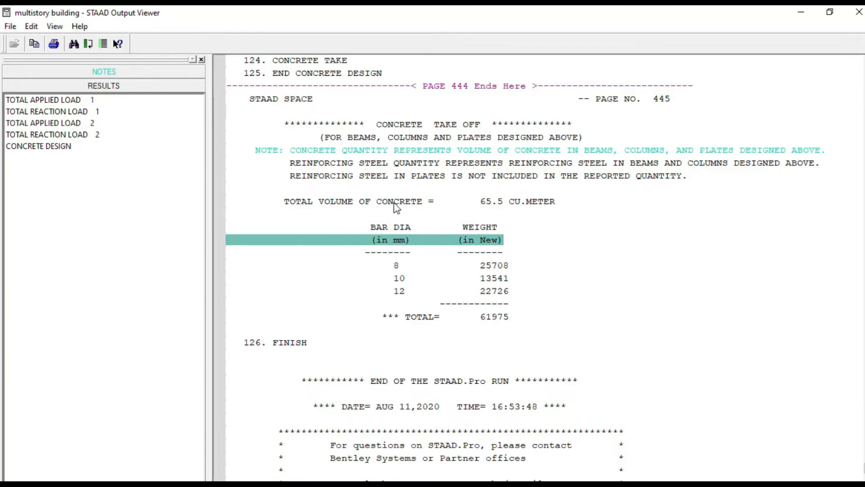
{"action": "left_click", "coordinate": [523, 226]}
{"action": "left_click", "coordinate": [484, 268]}
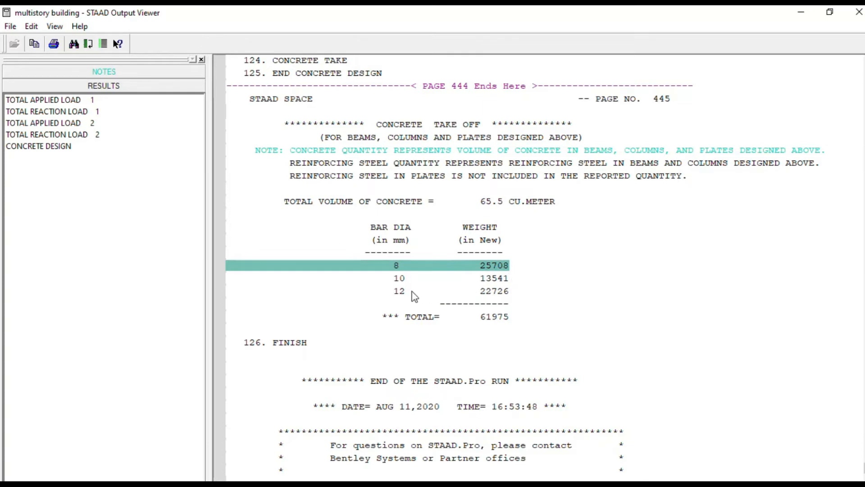
{"action": "left_click", "coordinate": [403, 282]}
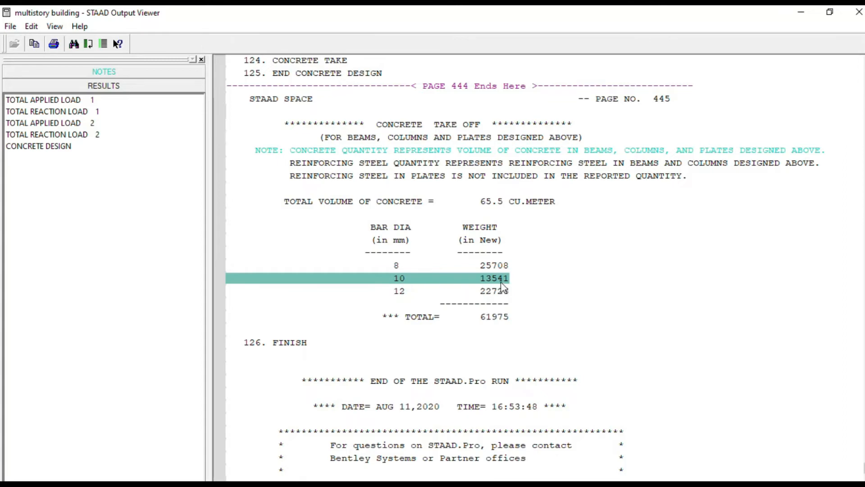
{"action": "left_click", "coordinate": [402, 291]}
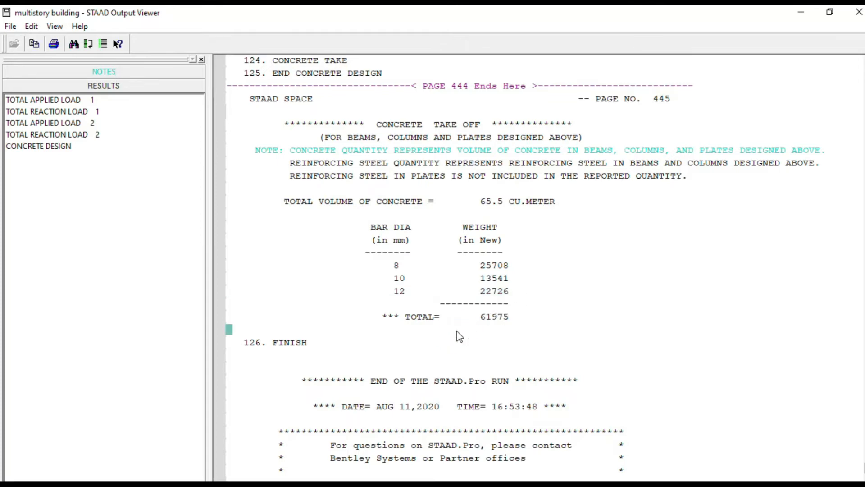
{"action": "left_click", "coordinate": [439, 319]}
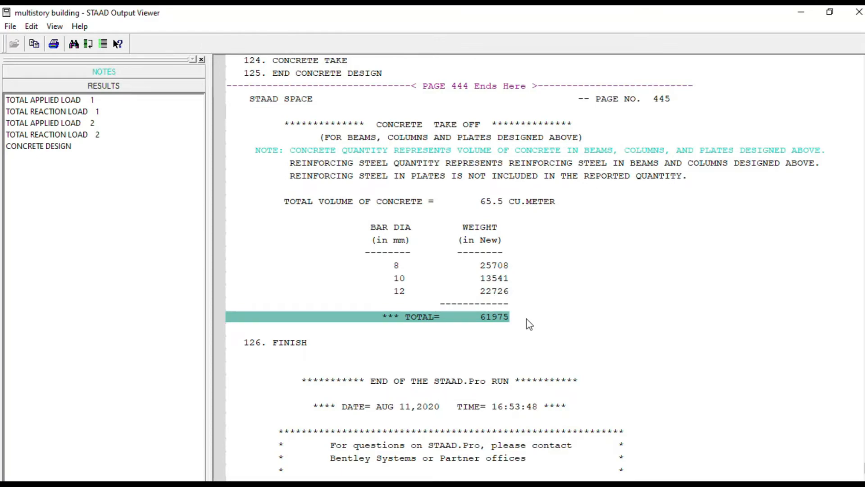
- Examine column 225's design results for the required steel and concrete areas, the main reinforcement and the tie reinforcement
{"action": "left_click", "coordinate": [560, 304]}
{"action": "scroll", "coordinate": [560, 305], "scroll_direction": "up", "scroll_amount": 8}
{"action": "scroll", "coordinate": [487, 305], "scroll_direction": "up", "scroll_amount": 10}
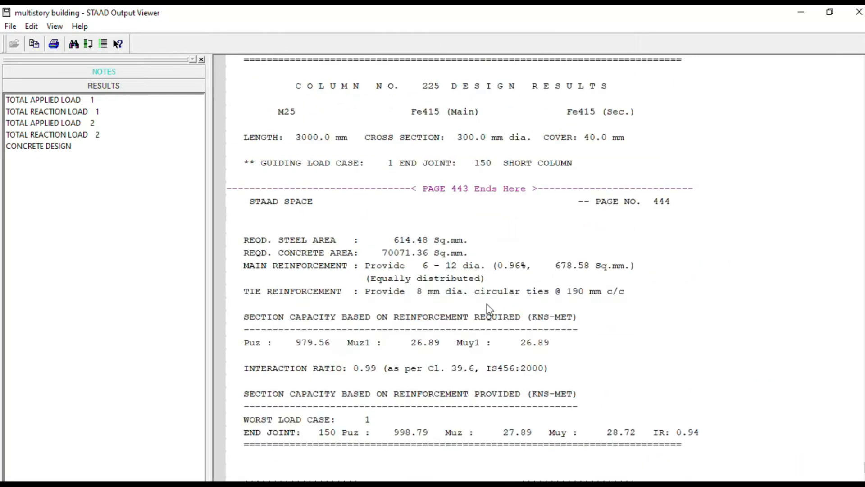
{"action": "scroll", "coordinate": [493, 299], "scroll_direction": "down", "scroll_amount": 8}
{"action": "scroll", "coordinate": [494, 299], "scroll_direction": "down", "scroll_amount": 3}
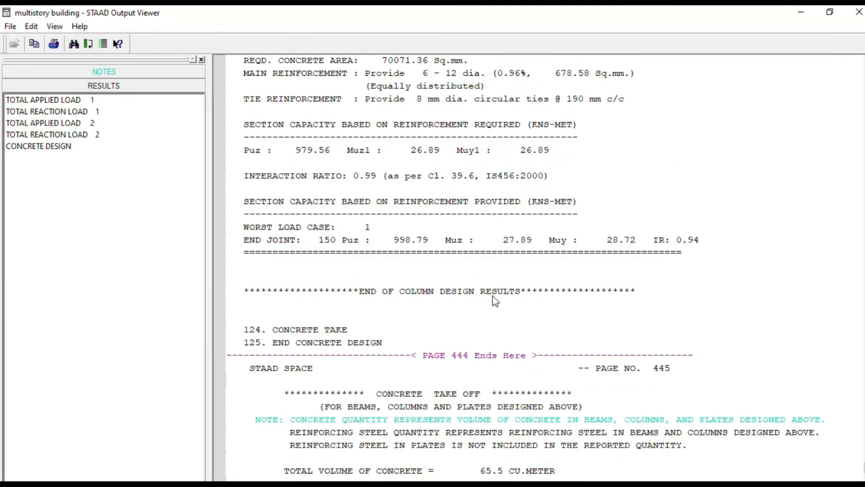
{"action": "scroll", "coordinate": [495, 299], "scroll_direction": "up", "scroll_amount": 3}
{"action": "scroll", "coordinate": [484, 286], "scroll_direction": "down", "scroll_amount": 1}
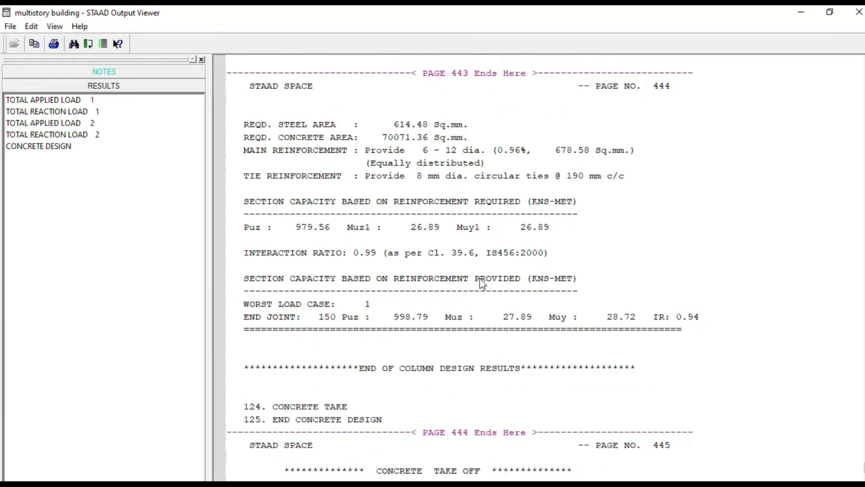
{"action": "scroll", "coordinate": [484, 286], "scroll_direction": "up", "scroll_amount": 2}
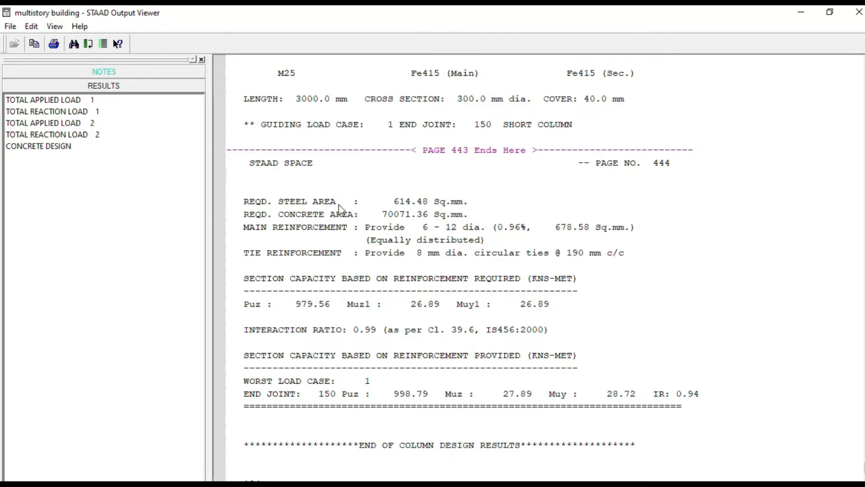
{"action": "left_click", "coordinate": [407, 203]}
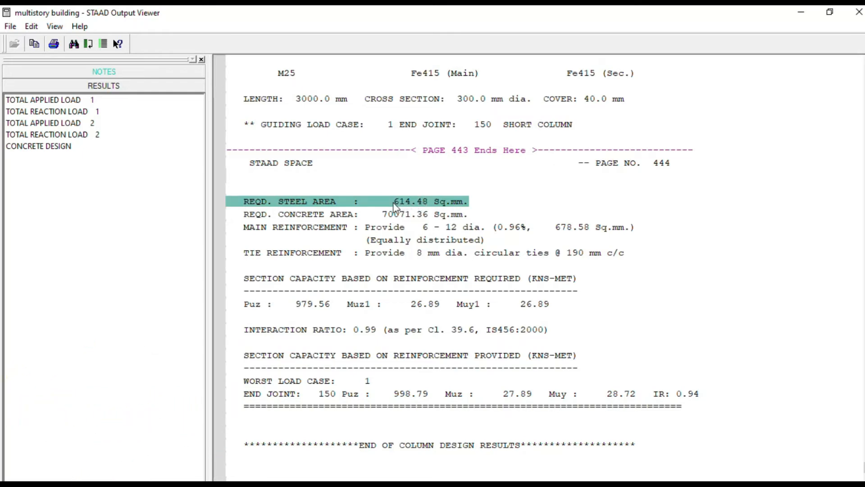
{"action": "left_click", "coordinate": [306, 218]}
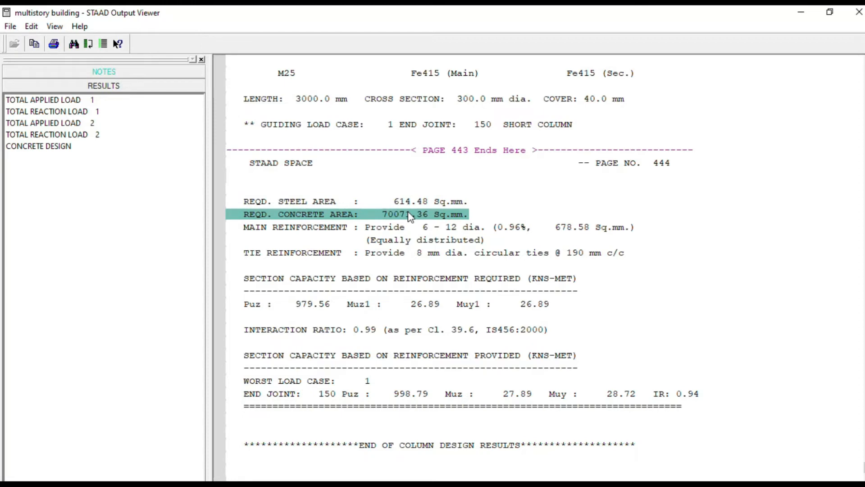
{"action": "left_click", "coordinate": [342, 228]}
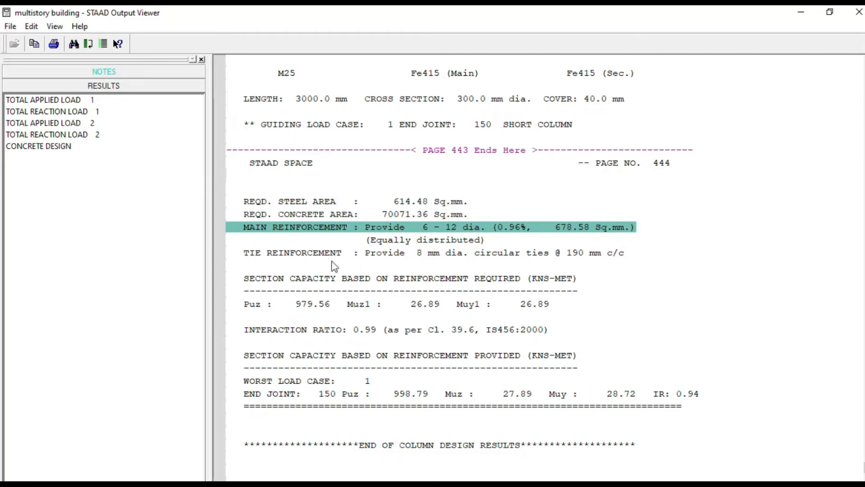
{"action": "left_click", "coordinate": [311, 253]}
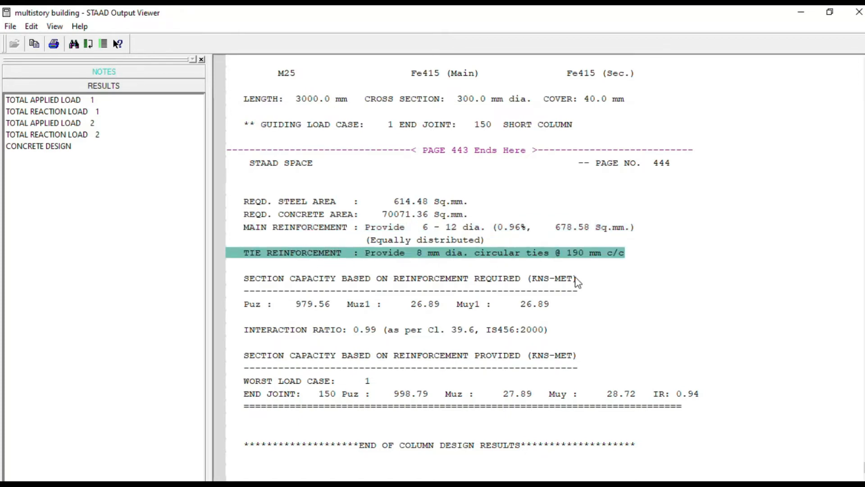
- Look back through the preceding columns' design results, from column 224 to column 214
{"action": "left_click", "coordinate": [607, 302]}
{"action": "scroll", "coordinate": [618, 303], "scroll_direction": "up", "scroll_amount": 6}
{"action": "scroll", "coordinate": [618, 304], "scroll_direction": "up", "scroll_amount": 8}
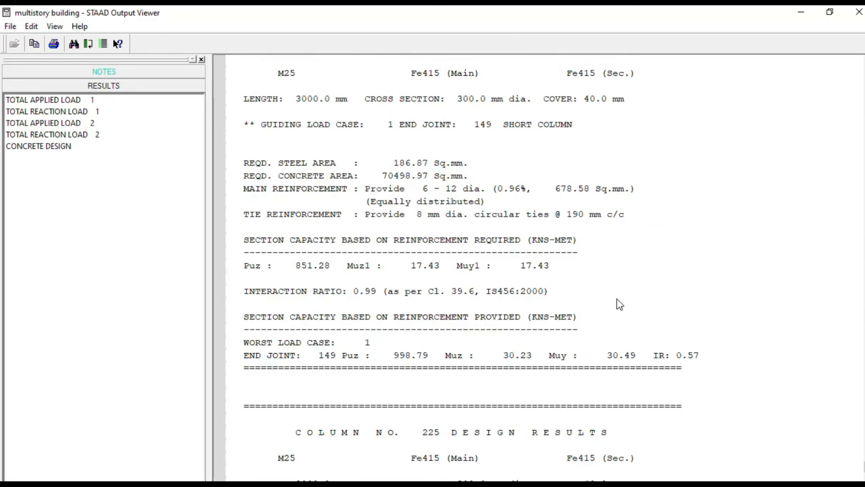
{"action": "scroll", "coordinate": [624, 305], "scroll_direction": "up", "scroll_amount": 1}
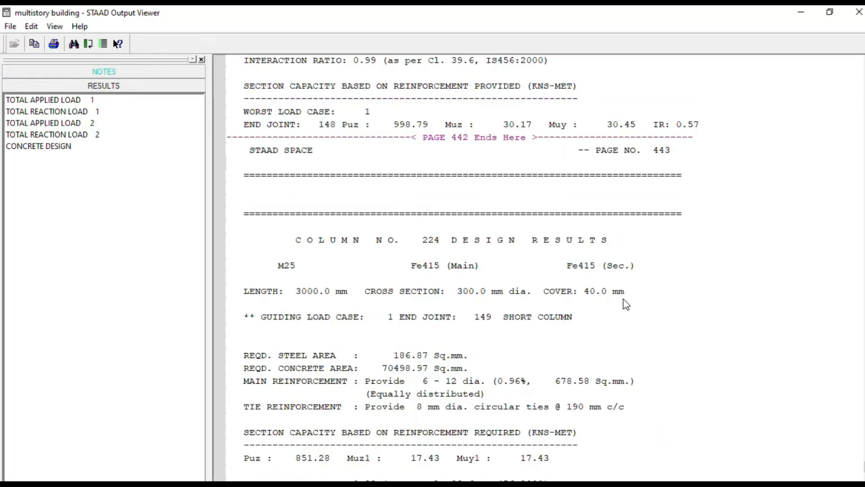
{"action": "scroll", "coordinate": [624, 300], "scroll_direction": "up", "scroll_amount": 20}
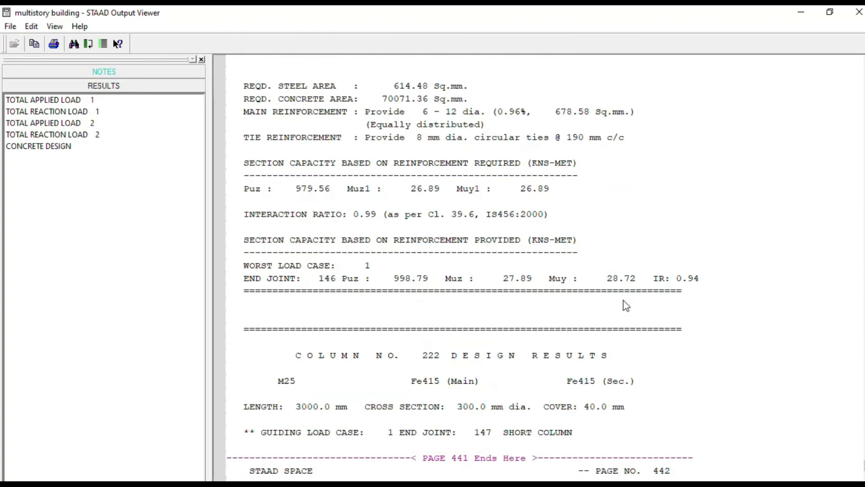
{"action": "scroll", "coordinate": [626, 302], "scroll_direction": "up", "scroll_amount": 20}
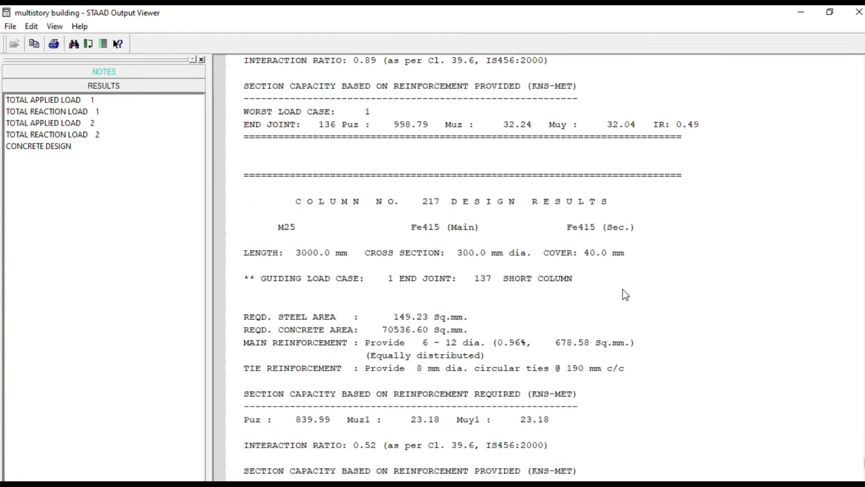
{"action": "scroll", "coordinate": [625, 297], "scroll_direction": "up", "scroll_amount": 20}
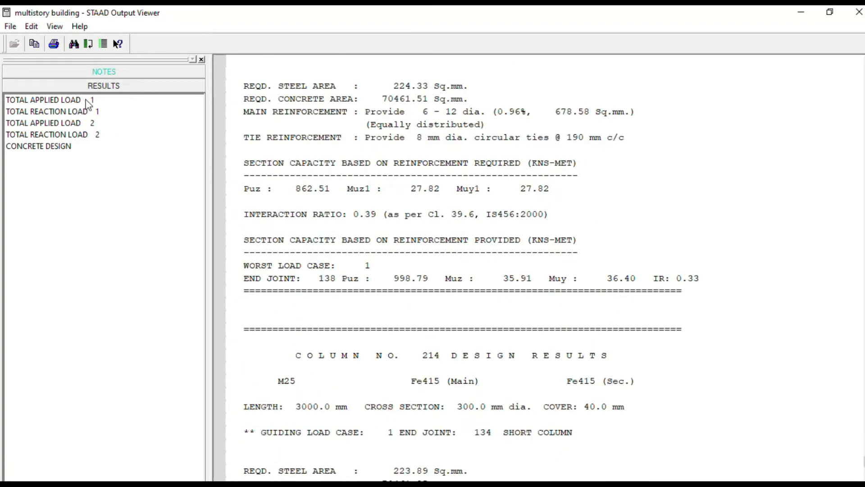
- Show the total applied load summary for load 1 again and review the results through load 2's reaction summary and maximum displacements
{"action": "left_click", "coordinate": [86, 101]}
{"action": "left_click", "coordinate": [576, 318]}
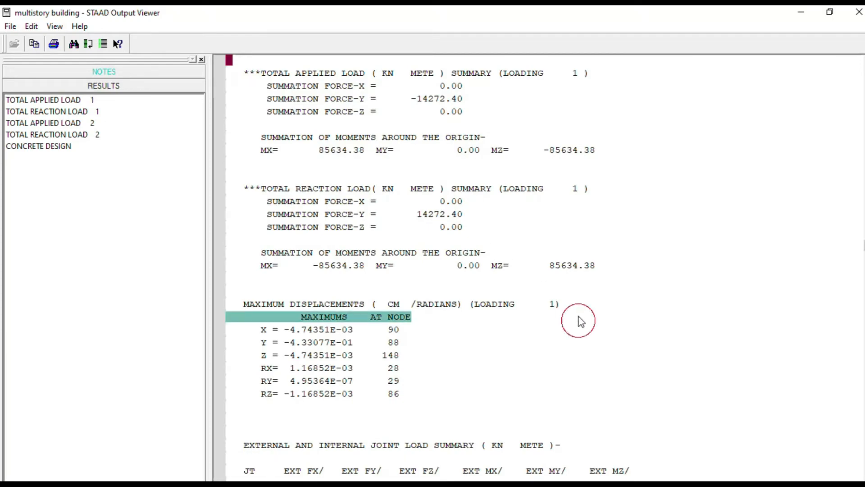
{"action": "scroll", "coordinate": [547, 273], "scroll_direction": "down", "scroll_amount": 20}
{"action": "scroll", "coordinate": [540, 253], "scroll_direction": "down", "scroll_amount": 20}
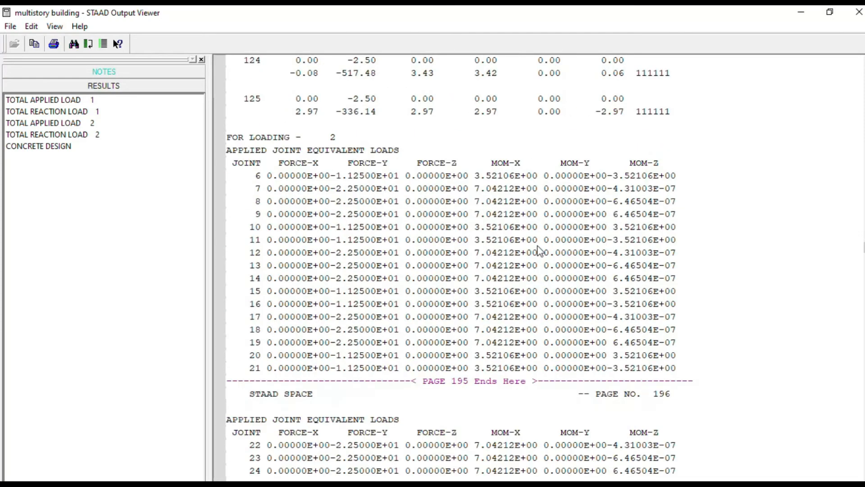
{"action": "scroll", "coordinate": [546, 245], "scroll_direction": "down", "scroll_amount": 20}
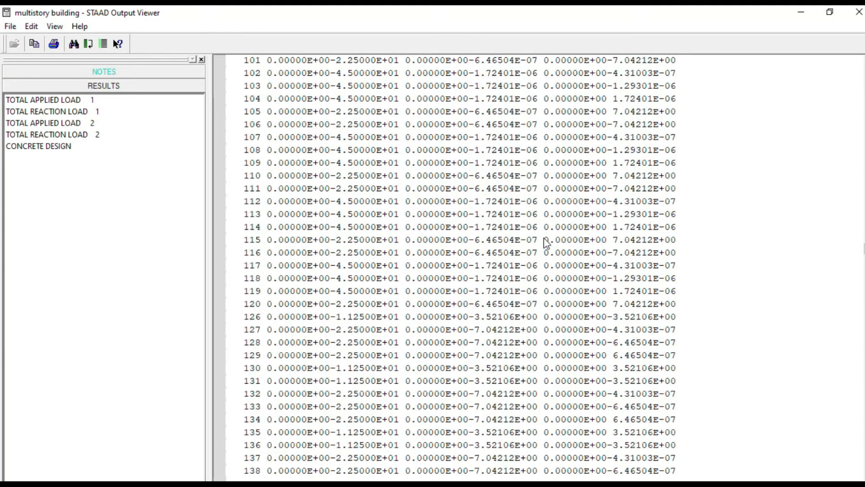
{"action": "scroll", "coordinate": [546, 241], "scroll_direction": "down", "scroll_amount": 7}
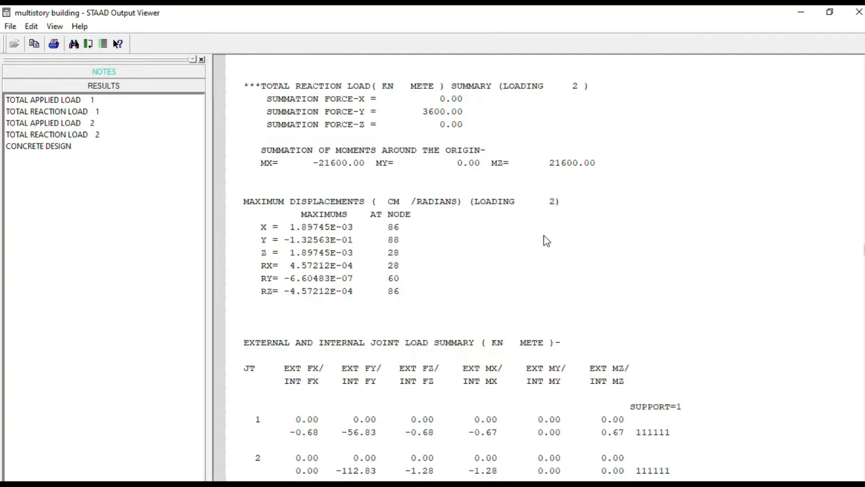
{"action": "scroll", "coordinate": [547, 240], "scroll_direction": "up", "scroll_amount": 11}
- Review the concrete design commands and the reinforcement area summaries of beams 1 to 4
{"action": "scroll", "coordinate": [546, 239], "scroll_direction": "down", "scroll_amount": 20}
{"action": "scroll", "coordinate": [546, 239], "scroll_direction": "down", "scroll_amount": 6}
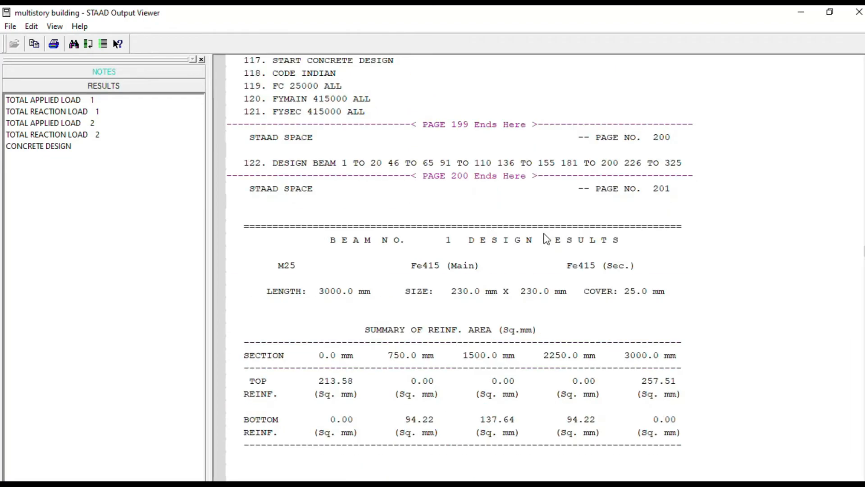
{"action": "scroll", "coordinate": [546, 239], "scroll_direction": "up", "scroll_amount": 3}
{"action": "scroll", "coordinate": [547, 238], "scroll_direction": "down", "scroll_amount": 16}
{"action": "scroll", "coordinate": [547, 239], "scroll_direction": "down", "scroll_amount": 20}
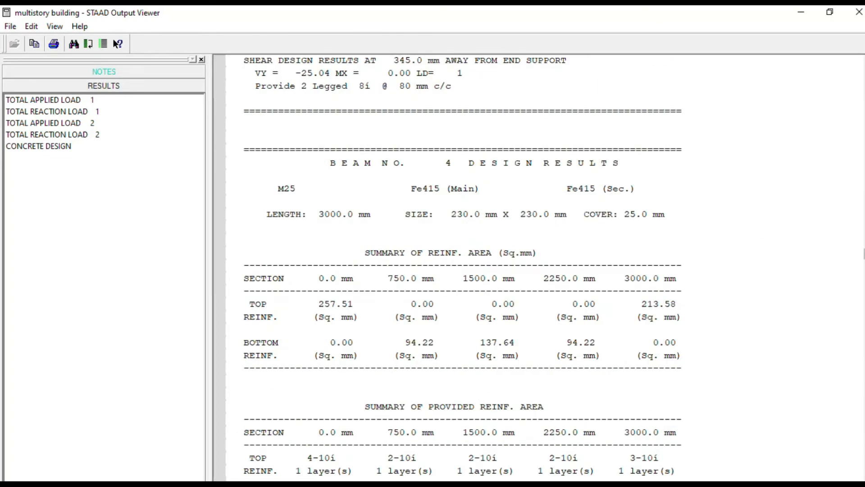
- Go back to the load commands near the report's start and examine the problem statistics and the total degrees of freedom
{"action": "left_click_drag", "start_coordinate": [864, 252], "coordinate": [863, 74]}
{"action": "left_click", "coordinate": [593, 245]}
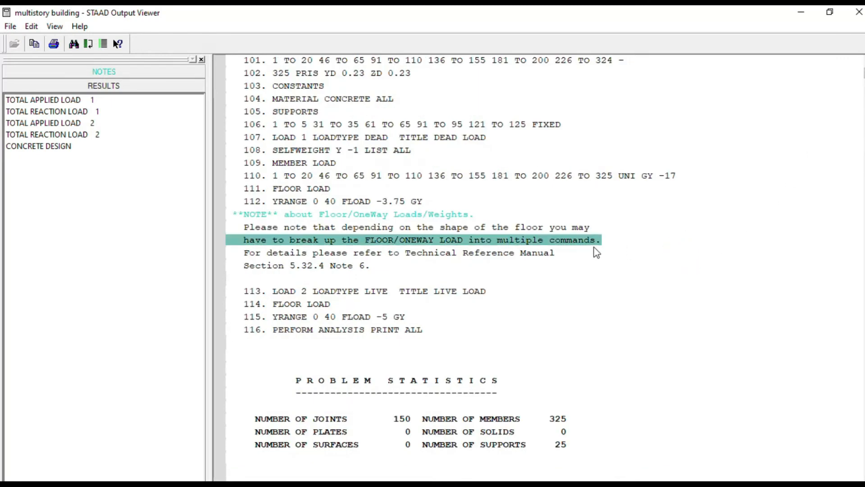
{"action": "scroll", "coordinate": [582, 248], "scroll_direction": "down", "scroll_amount": 5}
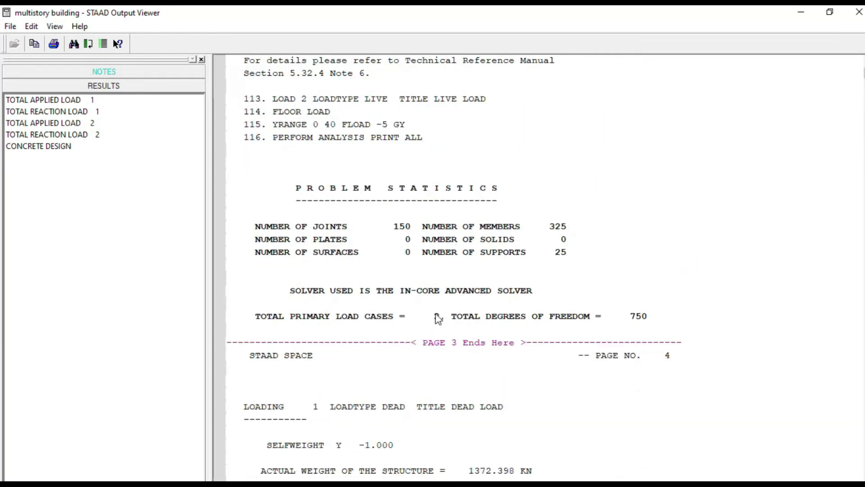
{"action": "scroll", "coordinate": [640, 280], "scroll_direction": "down", "scroll_amount": 3}
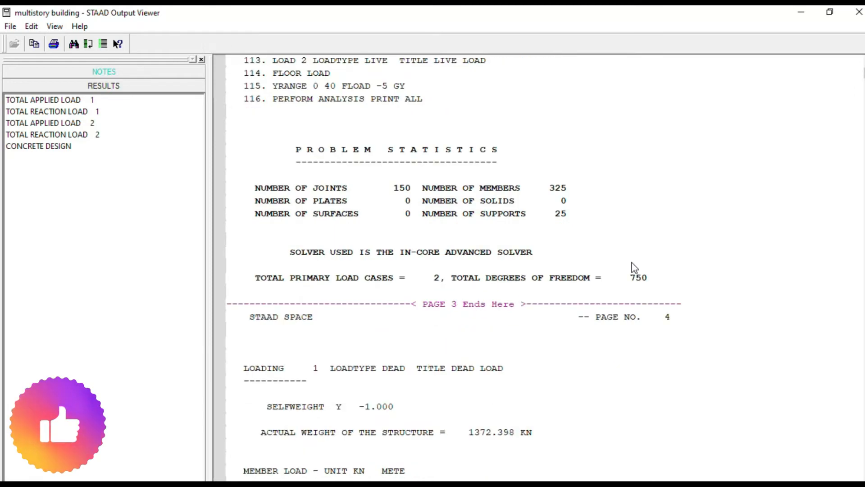
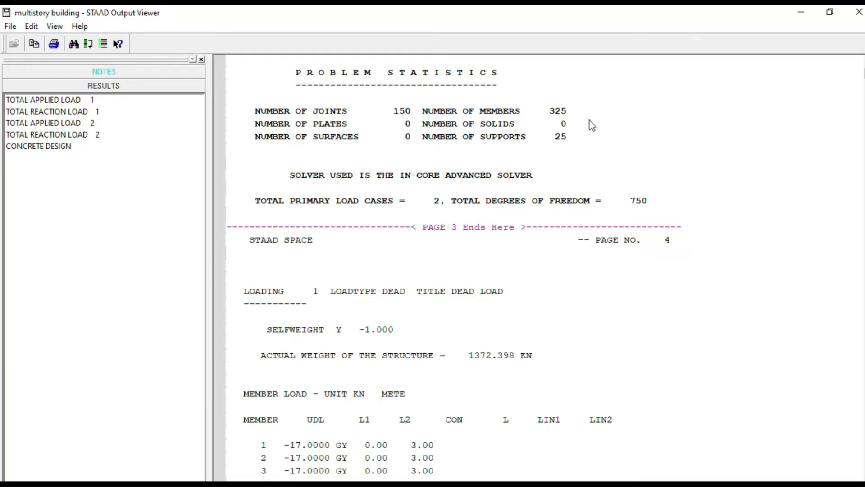
- Examine the number of supports, the total primary load cases and the total degrees of freedom in the problem statistics
{"action": "left_click", "coordinate": [492, 136]}
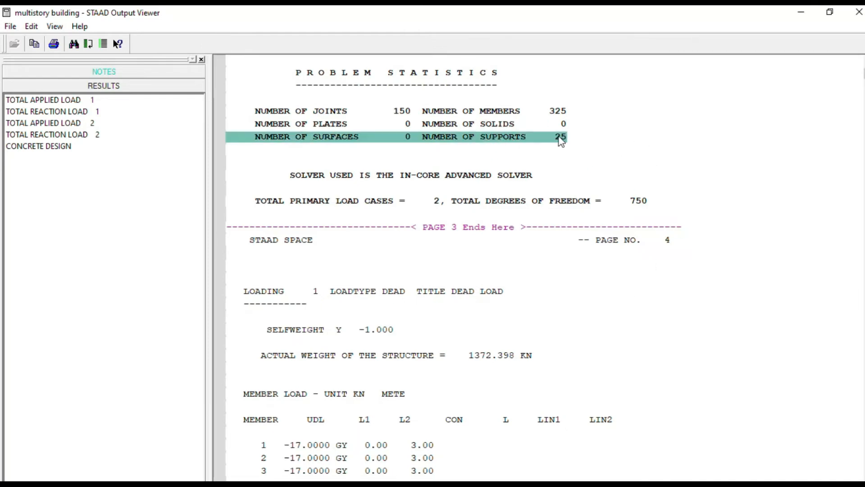
{"action": "left_click", "coordinate": [595, 141]}
{"action": "scroll", "coordinate": [601, 147], "scroll_direction": "down", "scroll_amount": 1}
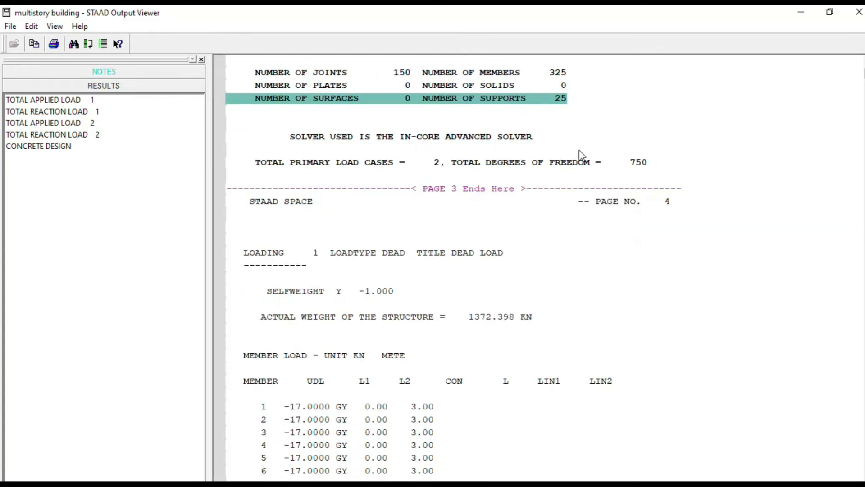
{"action": "left_click", "coordinate": [301, 165]}
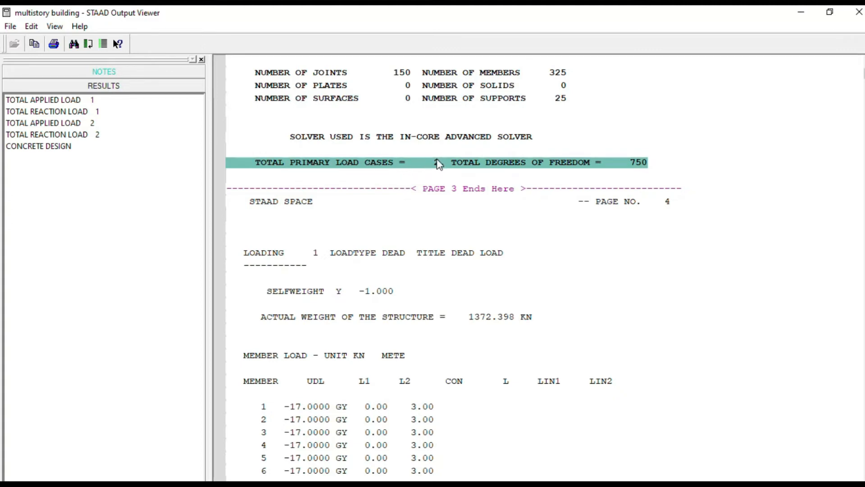
{"action": "scroll", "coordinate": [547, 168], "scroll_direction": "down", "scroll_amount": 3}
{"action": "left_click", "coordinate": [532, 162]}
{"action": "scroll", "coordinate": [516, 145], "scroll_direction": "up", "scroll_amount": 1}
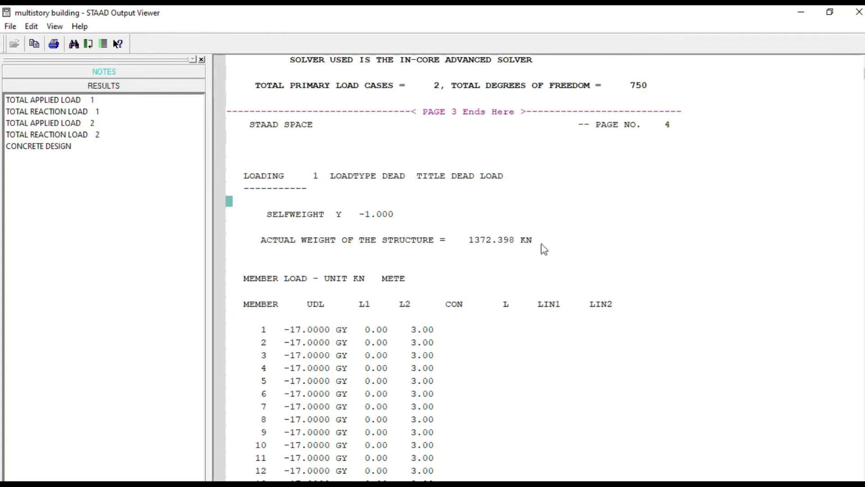
- Review load 1's dead load data: the selfweight factor, the actual weight of the structure and the member load table
{"action": "left_click", "coordinate": [498, 248]}
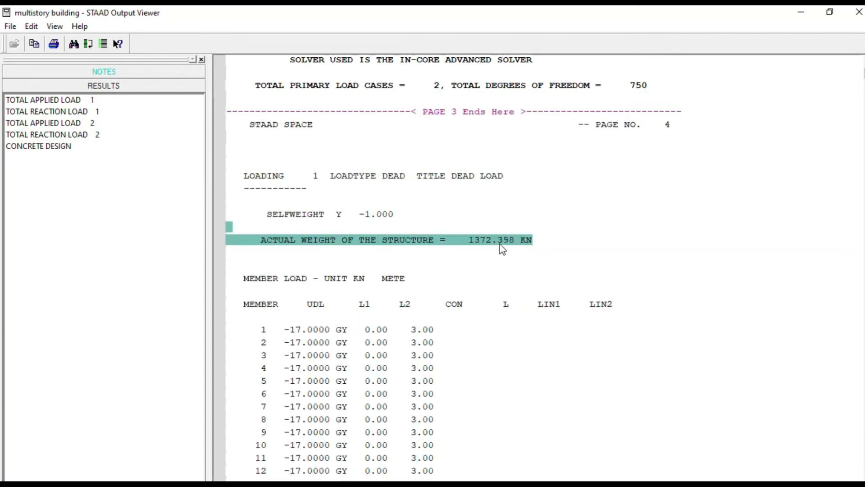
{"action": "left_click", "coordinate": [314, 220]}
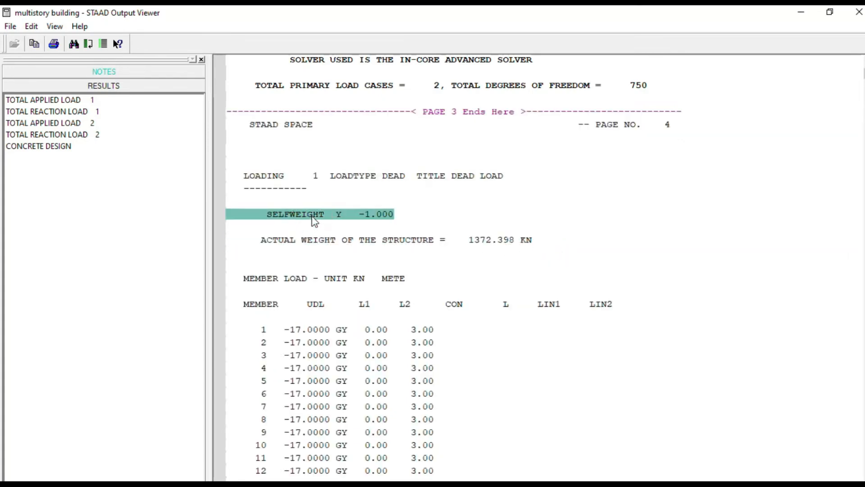
{"action": "left_click", "coordinate": [496, 266]}
{"action": "scroll", "coordinate": [481, 265], "scroll_direction": "down", "scroll_amount": 1}
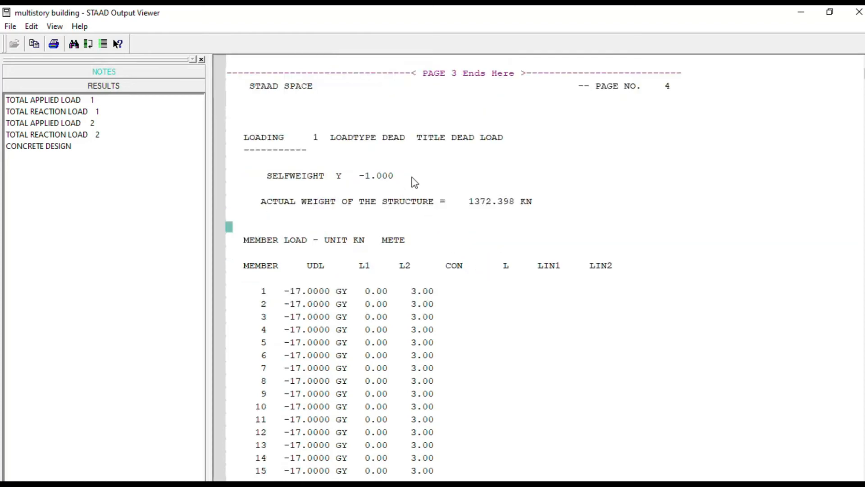
{"action": "scroll", "coordinate": [342, 253], "scroll_direction": "up", "scroll_amount": 2}
{"action": "scroll", "coordinate": [460, 271], "scroll_direction": "down", "scroll_amount": 10}
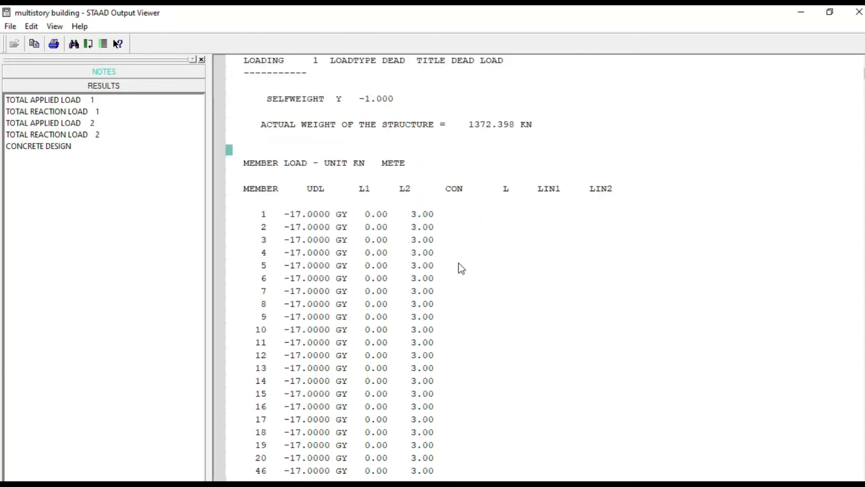
{"action": "scroll", "coordinate": [464, 311], "scroll_direction": "up", "scroll_amount": 3}
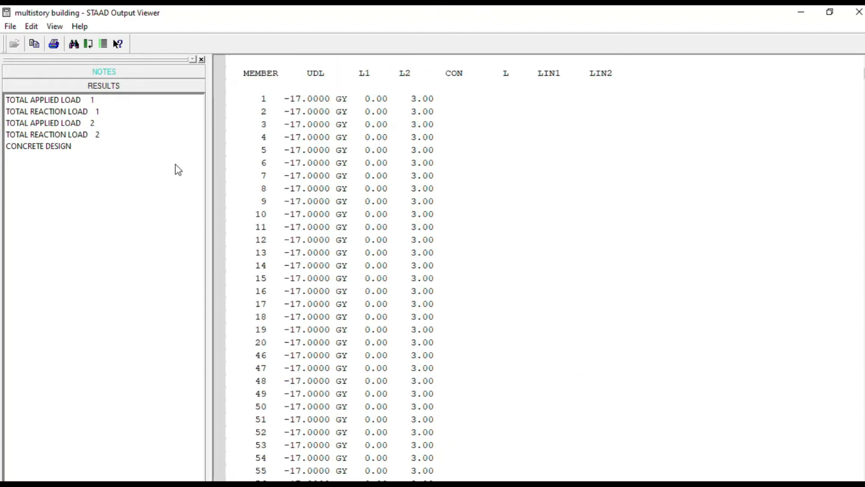
{"action": "scroll", "coordinate": [518, 290], "scroll_direction": "up", "scroll_amount": 4}
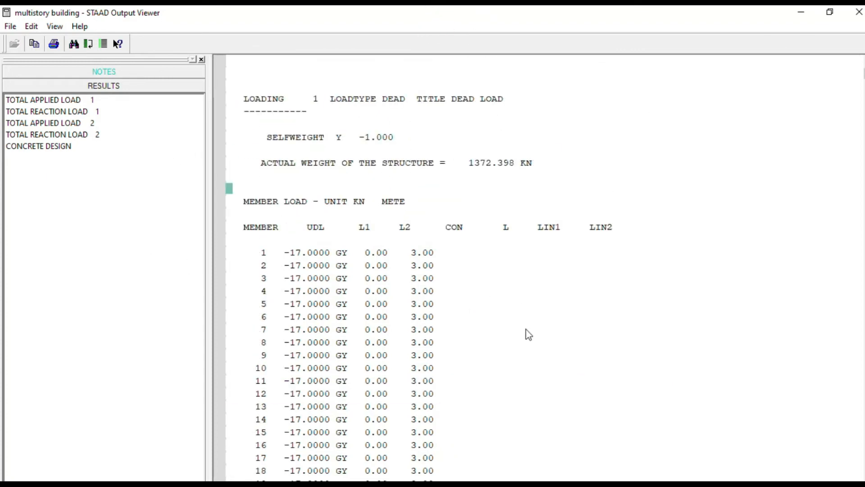
- Return to the member incidences near the report's start and close the output report
{"action": "scroll", "coordinate": [526, 331], "scroll_direction": "up", "scroll_amount": 20}
{"action": "scroll", "coordinate": [531, 333], "scroll_direction": "up", "scroll_amount": 15}
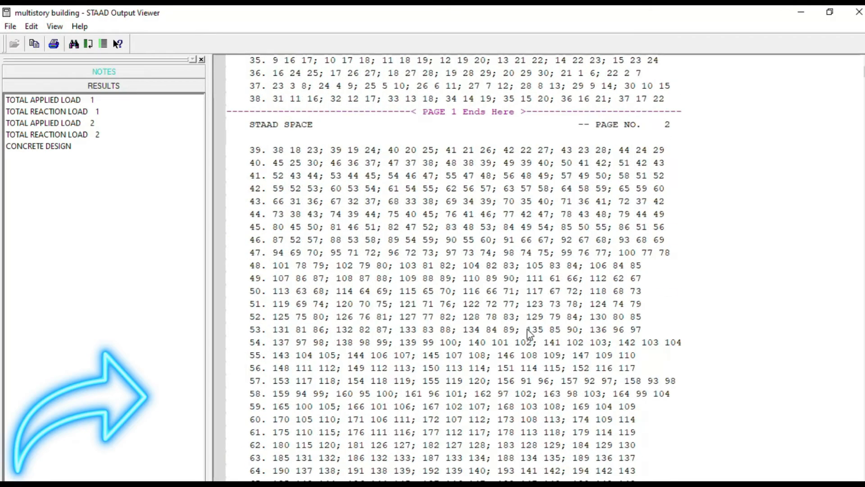
{"action": "left_click", "coordinate": [859, 12]}
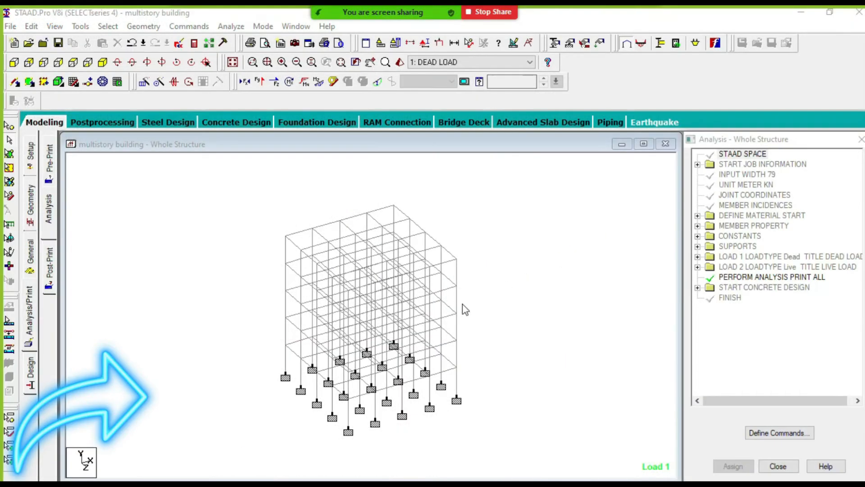
{"action": "left_click", "coordinate": [522, 278]}
{"action": "scroll", "coordinate": [310, 318], "scroll_direction": "up", "scroll_amount": 2}
{"action": "scroll", "coordinate": [470, 290], "scroll_direction": "down", "scroll_amount": 2}
{"action": "scroll", "coordinate": [395, 325], "scroll_direction": "up", "scroll_amount": 1}
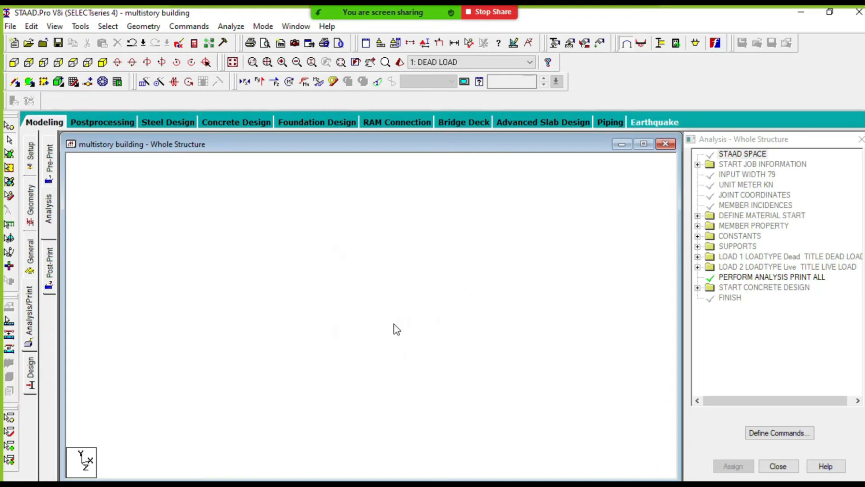
{"action": "scroll", "coordinate": [501, 312], "scroll_direction": "down", "scroll_amount": 1}
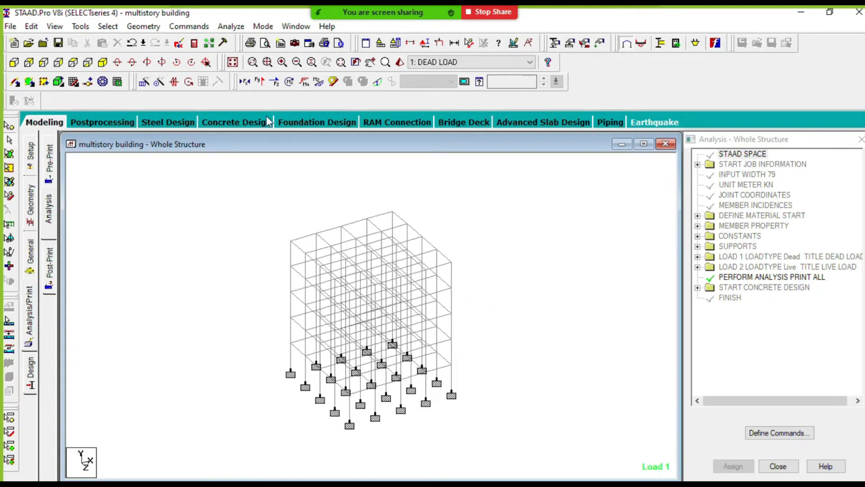
- Run the analysis of the multistory building again and open its output file
{"action": "left_click", "coordinate": [231, 26]}
{"action": "left_click", "coordinate": [250, 40]}
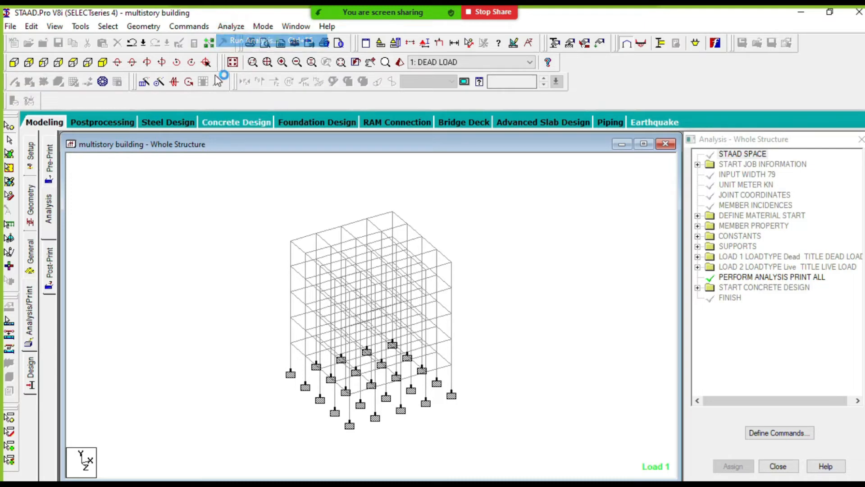
{"action": "left_click", "coordinate": [393, 106]}
{"action": "left_click_drag", "start_coordinate": [394, 107], "coordinate": [390, 83]}
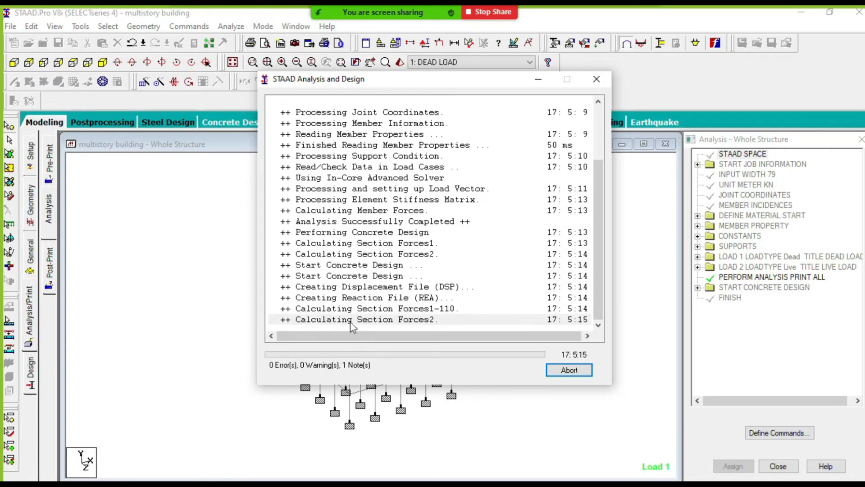
{"action": "left_click", "coordinate": [307, 353]}
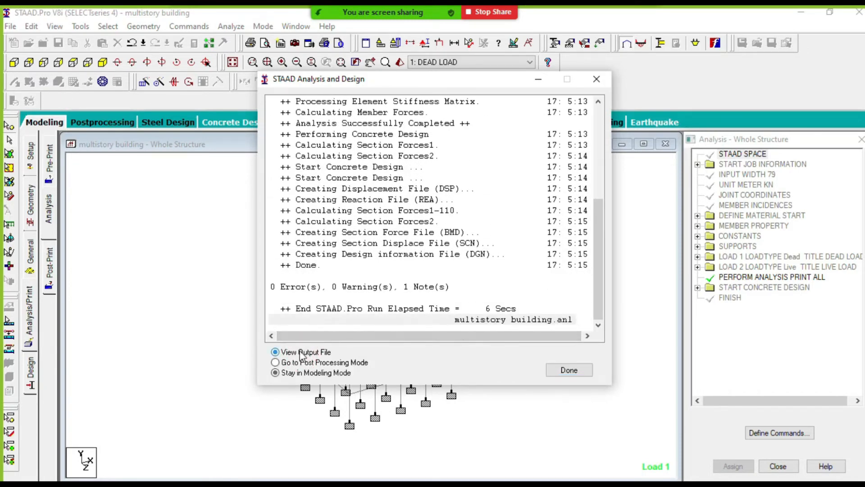
{"action": "left_click", "coordinate": [569, 369]}
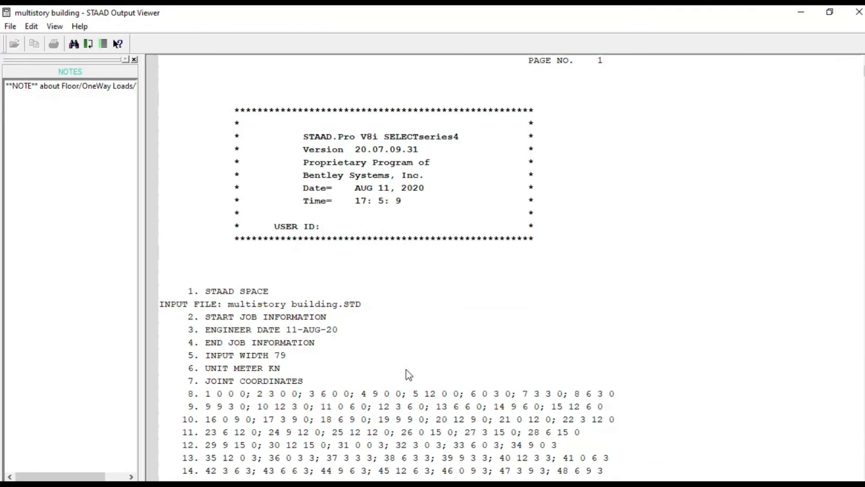
- List the report's results beside its first page and look through the file and printing options
{"action": "left_click", "coordinate": [81, 477]}
{"action": "left_click", "coordinate": [453, 294]}
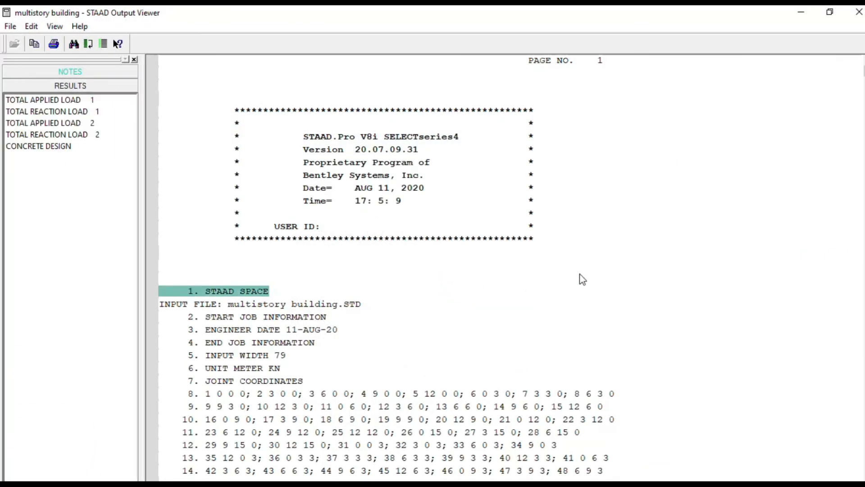
{"action": "scroll", "coordinate": [580, 276], "scroll_direction": "down", "scroll_amount": 20}
{"action": "scroll", "coordinate": [562, 316], "scroll_direction": "up", "scroll_amount": 20}
{"action": "left_click", "coordinate": [13, 29]}
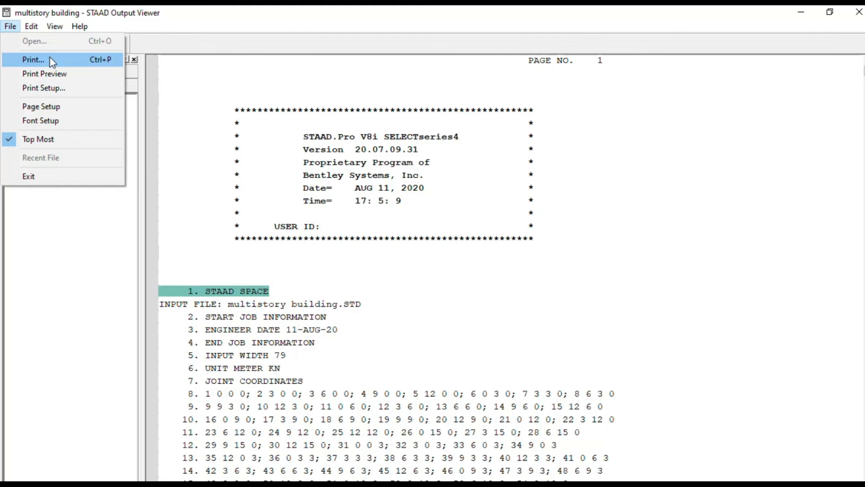
{"action": "left_click", "coordinate": [179, 150]}
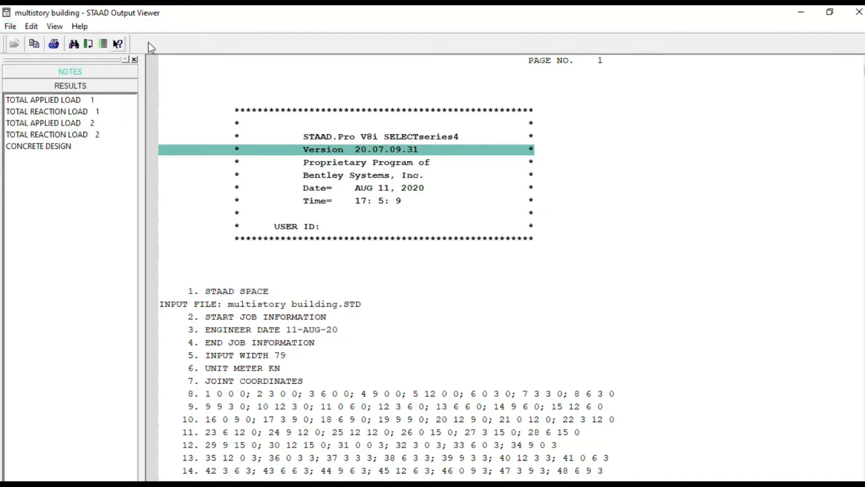
- Skim the job information and joint coordinates at the report's start and close the output report
{"action": "left_click", "coordinate": [632, 178]}
{"action": "scroll", "coordinate": [591, 194], "scroll_direction": "down", "scroll_amount": 5}
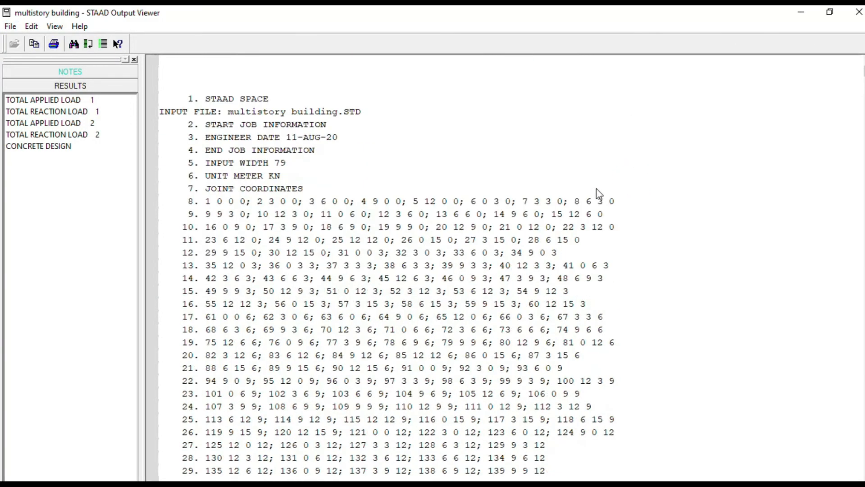
{"action": "scroll", "coordinate": [597, 191], "scroll_direction": "up", "scroll_amount": 5}
{"action": "left_click", "coordinate": [862, 11]}
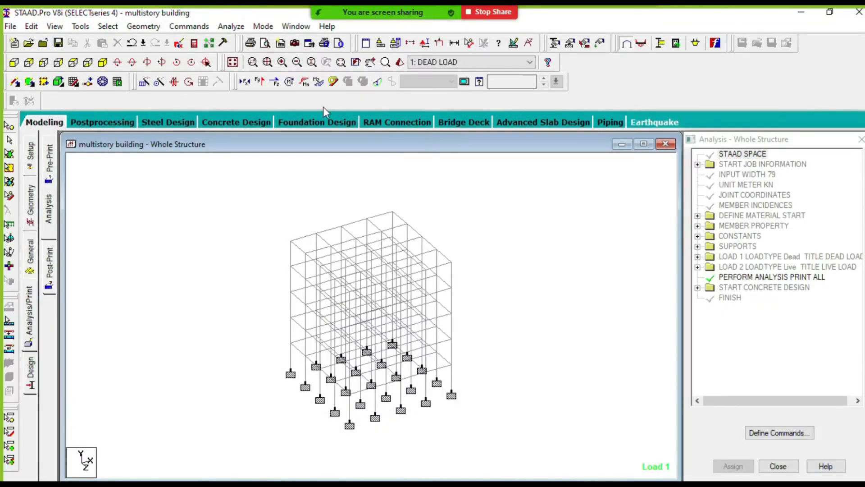
{"action": "scroll", "coordinate": [413, 321], "scroll_direction": "up", "scroll_amount": 4}
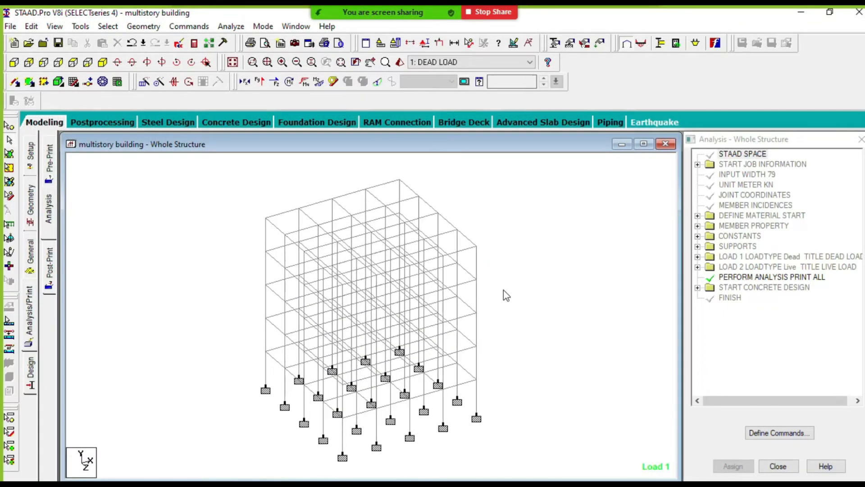
{"action": "scroll", "coordinate": [504, 290], "scroll_direction": "down", "scroll_amount": 2}
{"action": "scroll", "coordinate": [450, 296], "scroll_direction": "up", "scroll_amount": 2}
{"action": "scroll", "coordinate": [480, 278], "scroll_direction": "down", "scroll_amount": 3}
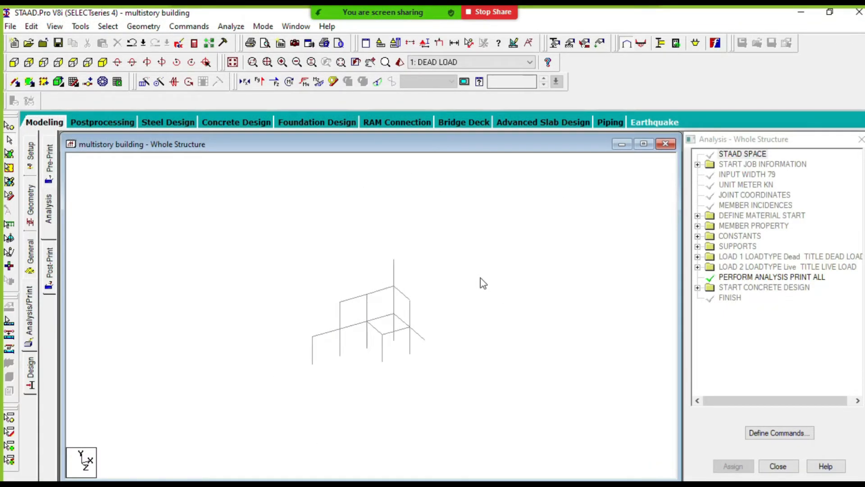
- Open the job information page of the setup and examine its job, file, engineer and comment fields
{"action": "left_click", "coordinate": [32, 157]}
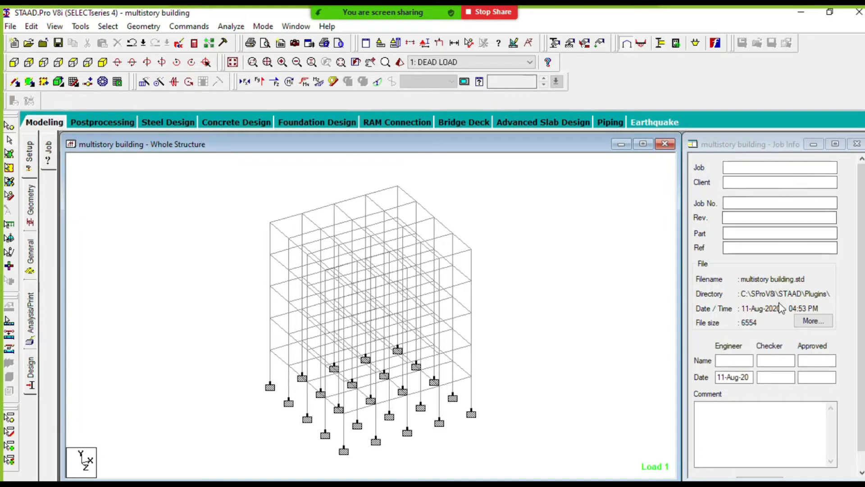
{"action": "left_click", "coordinate": [739, 169]}
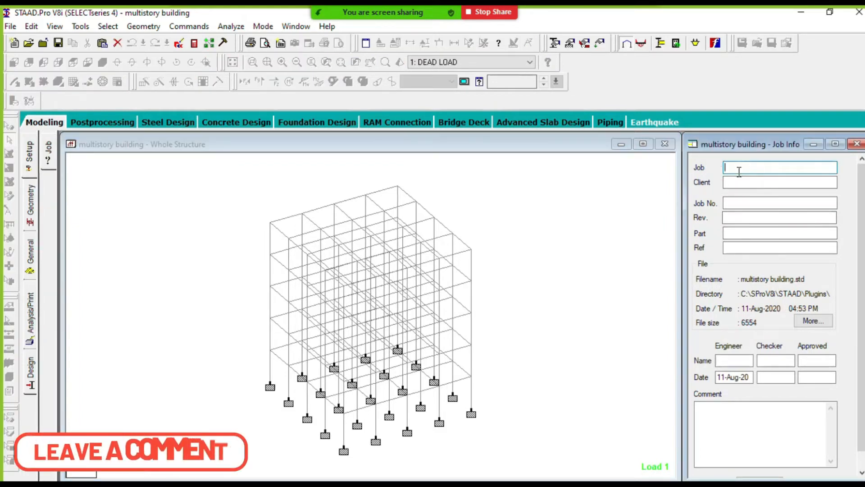
{"action": "left_click", "coordinate": [741, 202]}
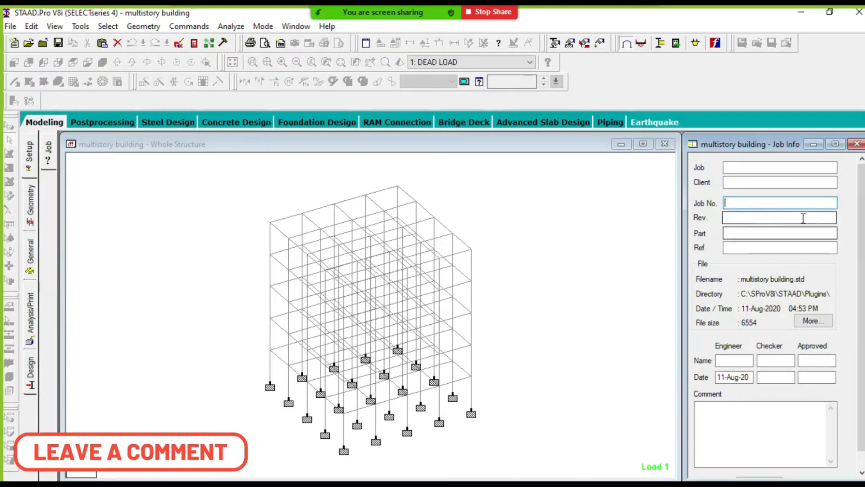
{"action": "left_click_drag", "start_coordinate": [860, 220], "coordinate": [863, 263]}
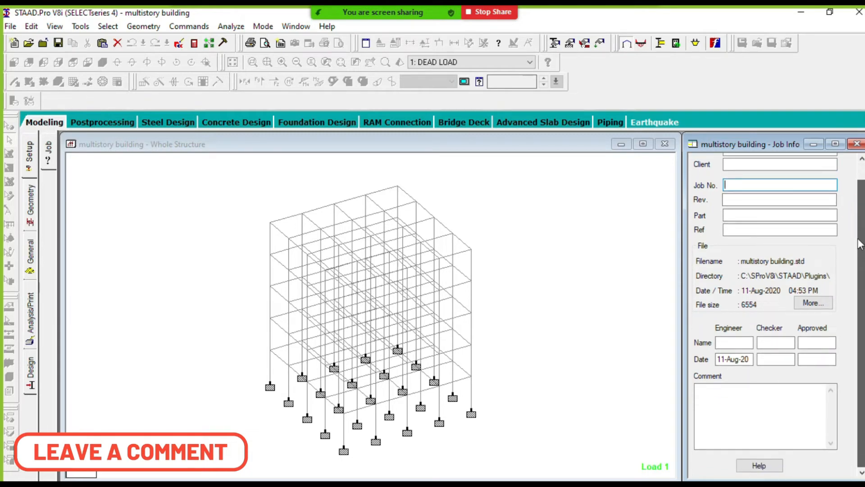
{"action": "left_click", "coordinate": [729, 466]}
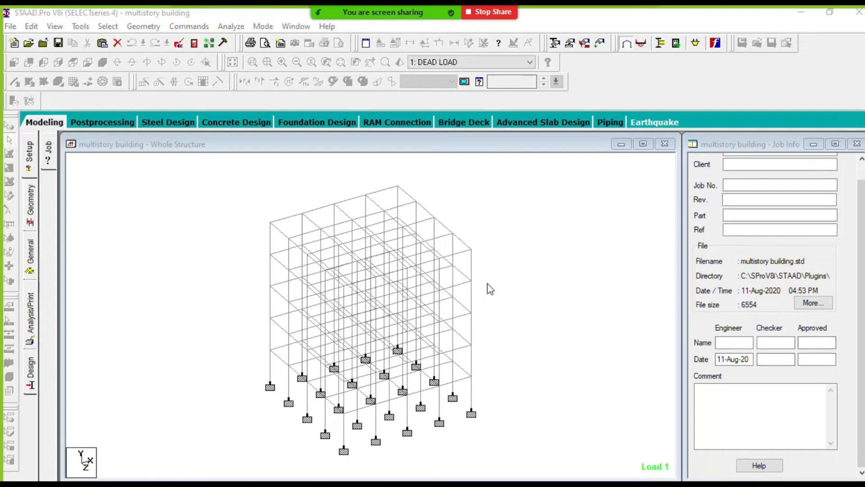
- Select the edge beam at the roof's corner, inspect it up close and clear the selection
{"action": "left_click", "coordinate": [534, 277]}
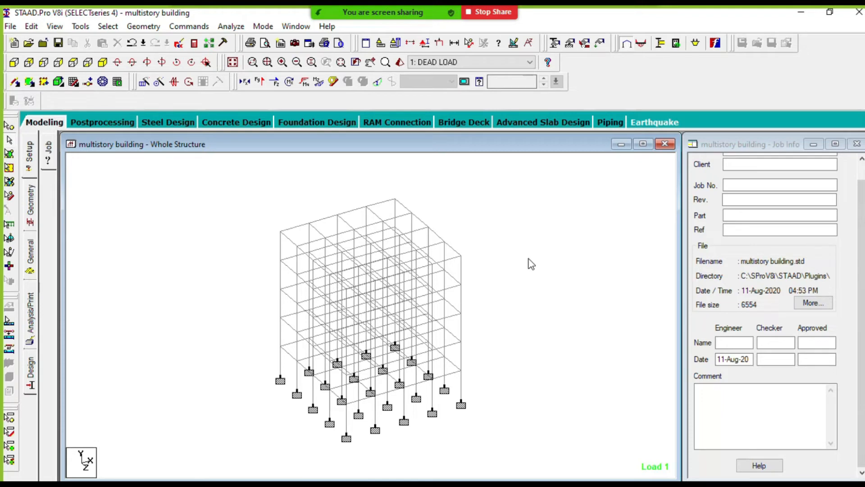
{"action": "left_click", "coordinate": [287, 230]}
{"action": "scroll", "coordinate": [371, 290], "scroll_direction": "up", "scroll_amount": 3}
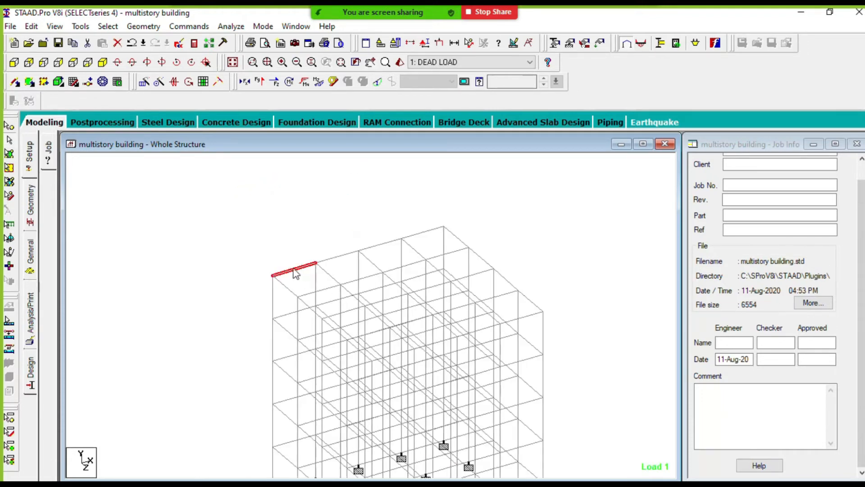
{"action": "middle_click_drag", "start_coordinate": [314, 247], "coordinate": [336, 271]}
{"action": "scroll", "coordinate": [276, 254], "scroll_direction": "up", "scroll_amount": 1}
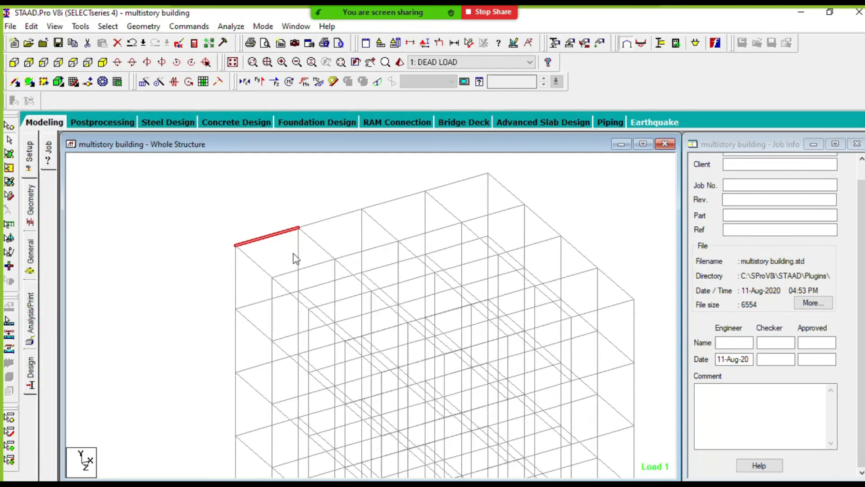
{"action": "middle_click_drag", "start_coordinate": [293, 254], "coordinate": [308, 261]}
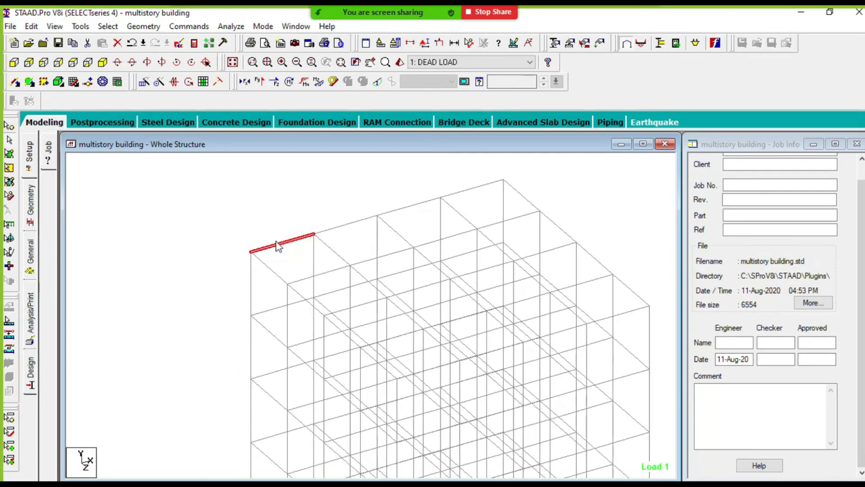
{"action": "left_click", "coordinate": [295, 205]}
{"action": "scroll", "coordinate": [286, 243], "scroll_direction": "down", "scroll_amount": 2}
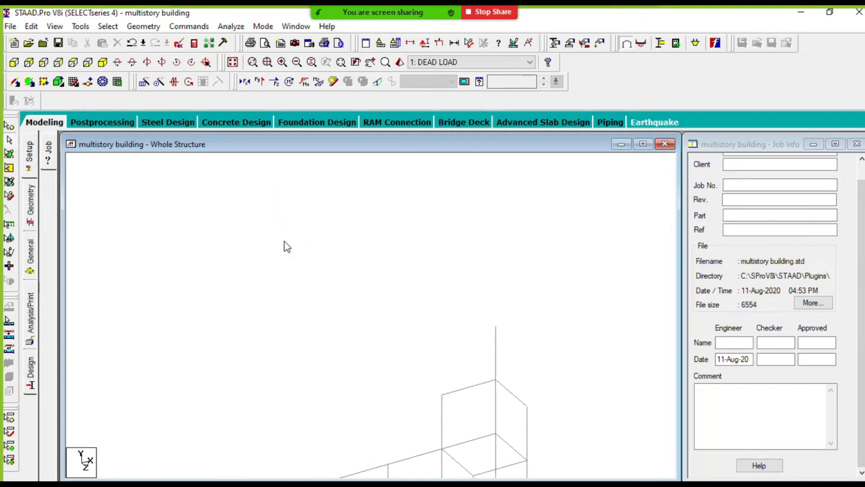
{"action": "middle_click_drag", "start_coordinate": [441, 284], "coordinate": [406, 253]}
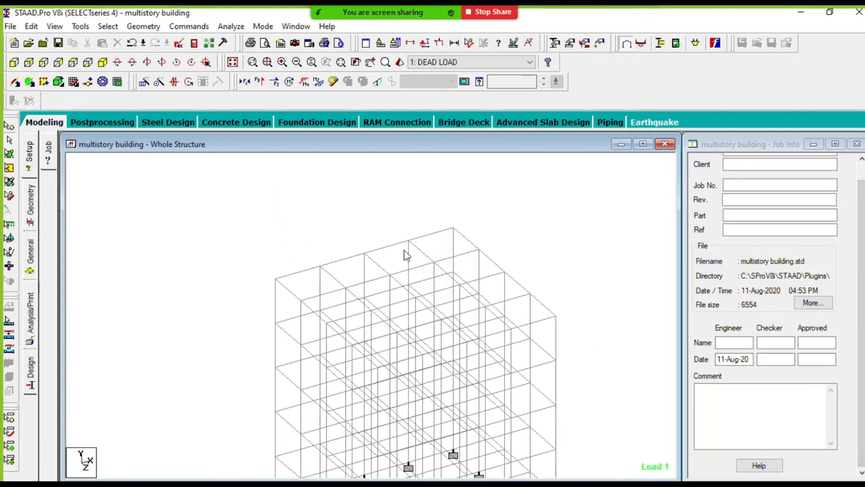
- Run the analysis, go to post-processing mode and accept the DEAD LOAD and LIVE LOAD cases for the results
{"action": "left_click", "coordinate": [232, 27]}
{"action": "left_click", "coordinate": [245, 40]}
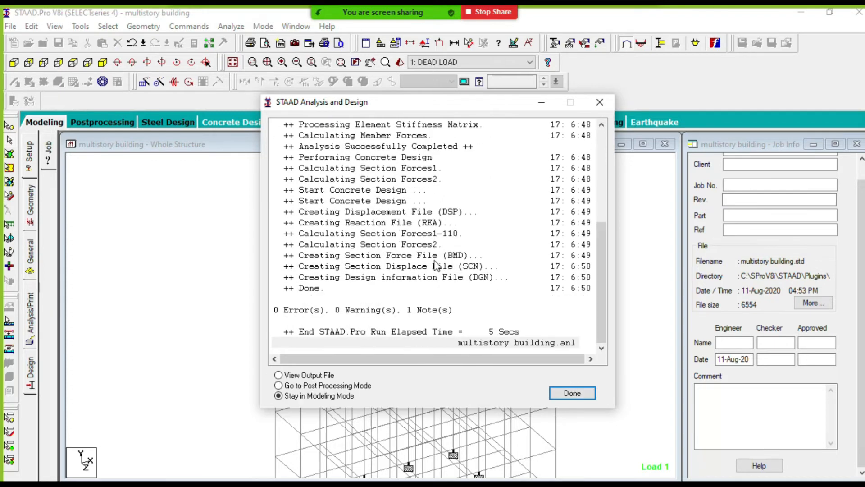
{"action": "left_click", "coordinate": [285, 386]}
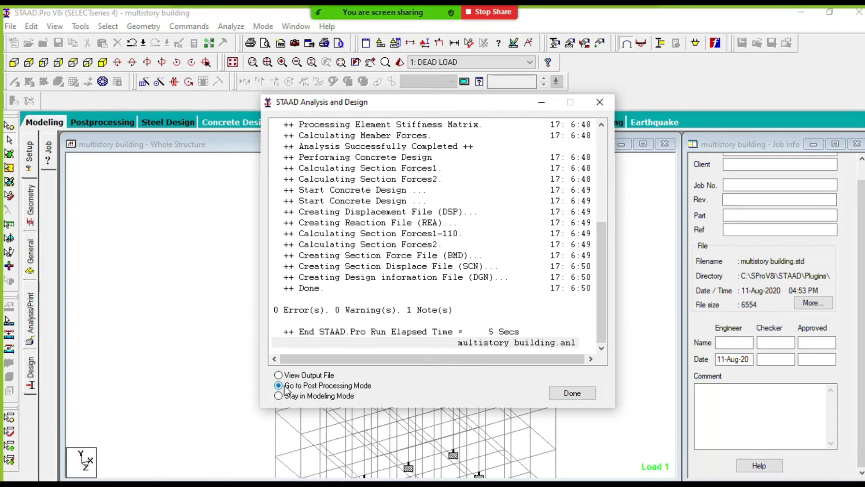
{"action": "left_click", "coordinate": [572, 393]}
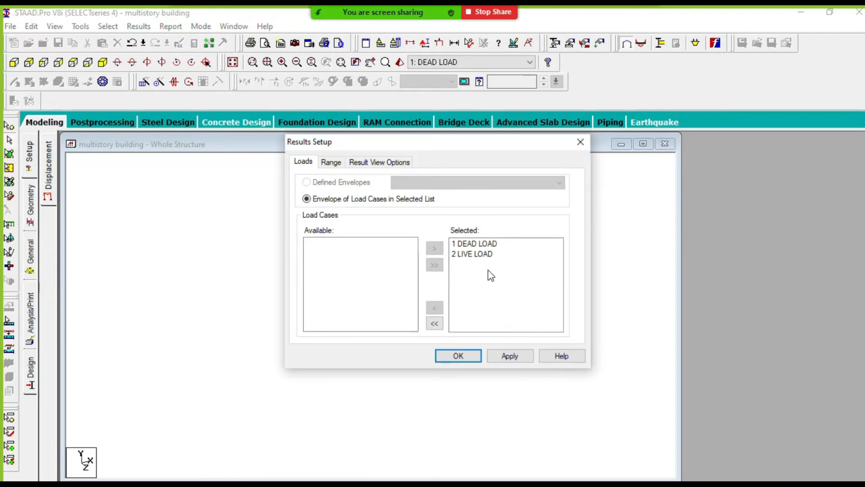
{"action": "left_click", "coordinate": [509, 356]}
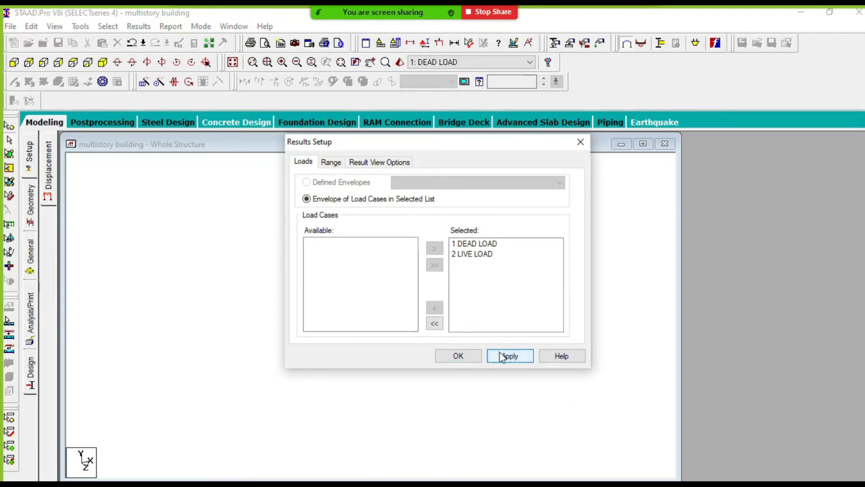
{"action": "left_click", "coordinate": [459, 357]}
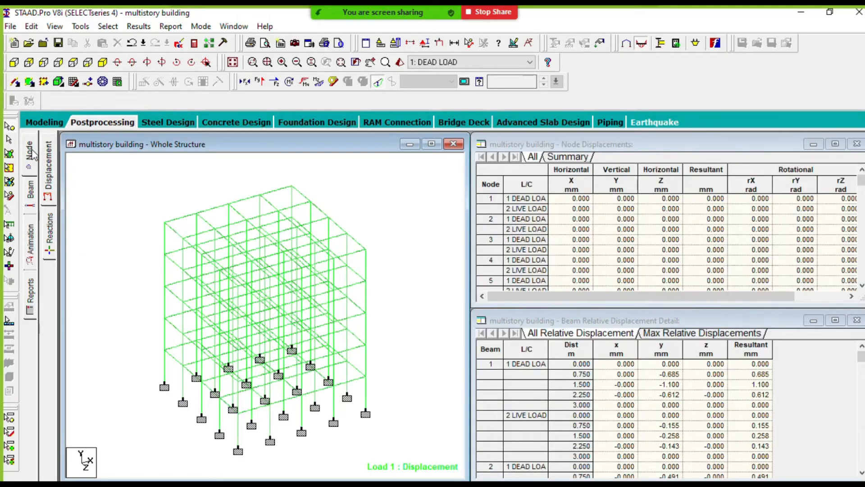
- Examine the node displacements table, then pick beam 1's dead load row at 0.750 m among the beam relative displacements
{"action": "left_click", "coordinate": [556, 218]}
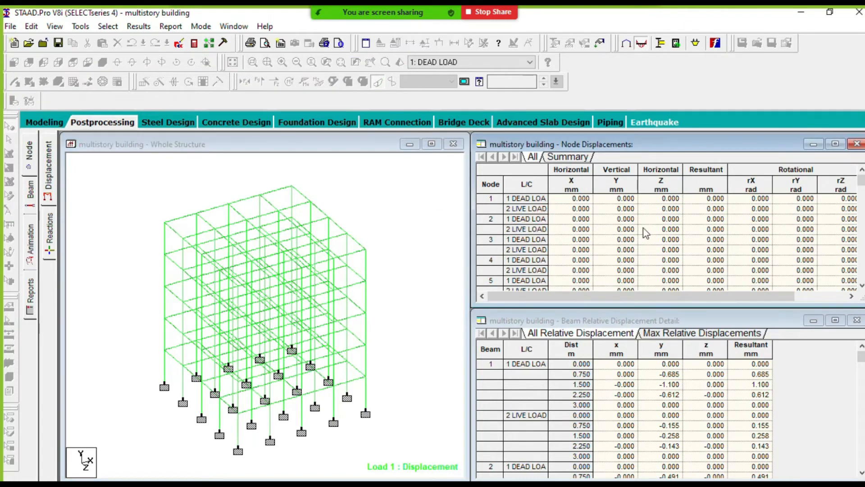
{"action": "scroll", "coordinate": [664, 233], "scroll_direction": "down", "scroll_amount": 1}
{"action": "left_click_drag", "start_coordinate": [657, 296], "coordinate": [708, 296]}
{"action": "scroll", "coordinate": [723, 244], "scroll_direction": "down", "scroll_amount": 2}
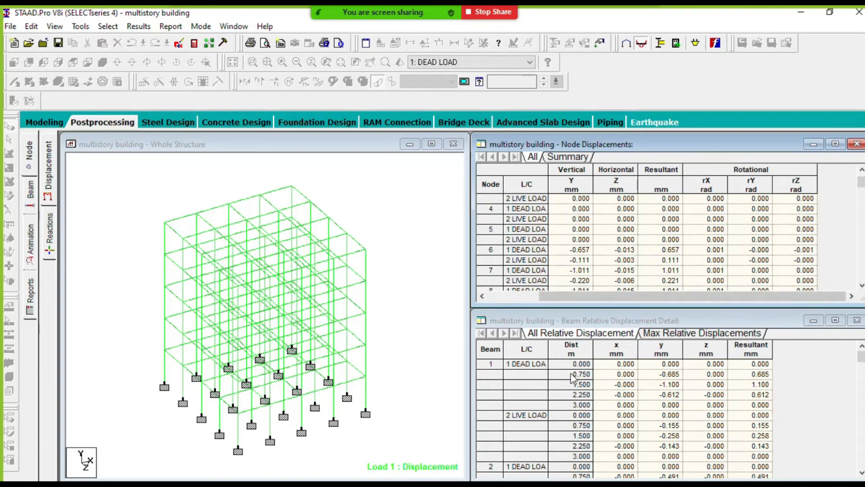
{"action": "left_click_drag", "start_coordinate": [614, 320], "coordinate": [611, 304]}
{"action": "left_click", "coordinate": [582, 358]}
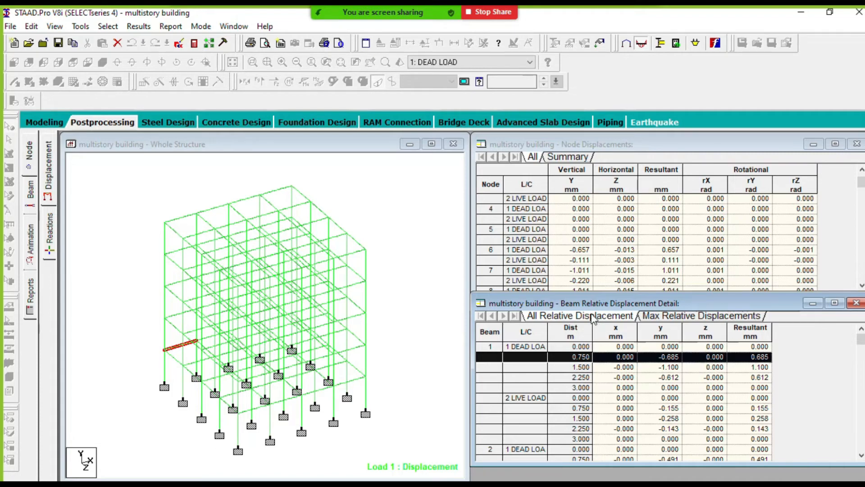
- Show the beam force results and inspect the end forces of the roof's corner edge beam and the top-storey column below it
{"action": "left_click", "coordinate": [32, 192]}
{"action": "left_click", "coordinate": [406, 224]}
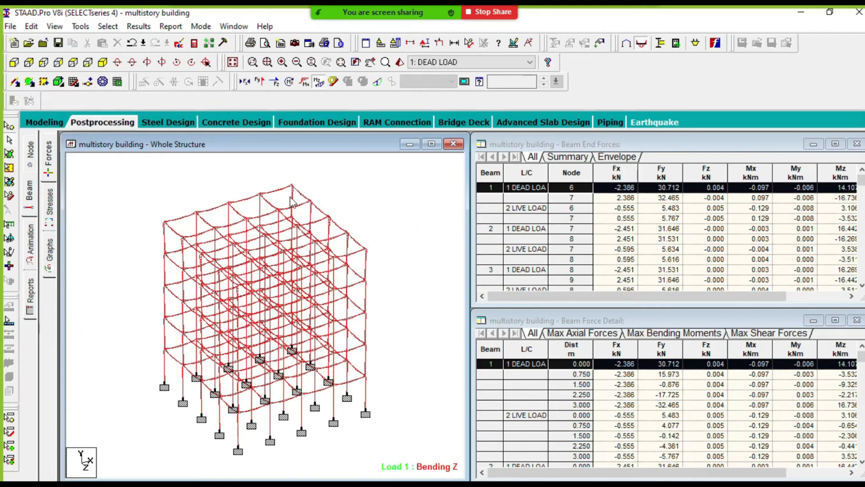
{"action": "left_click", "coordinate": [185, 215]}
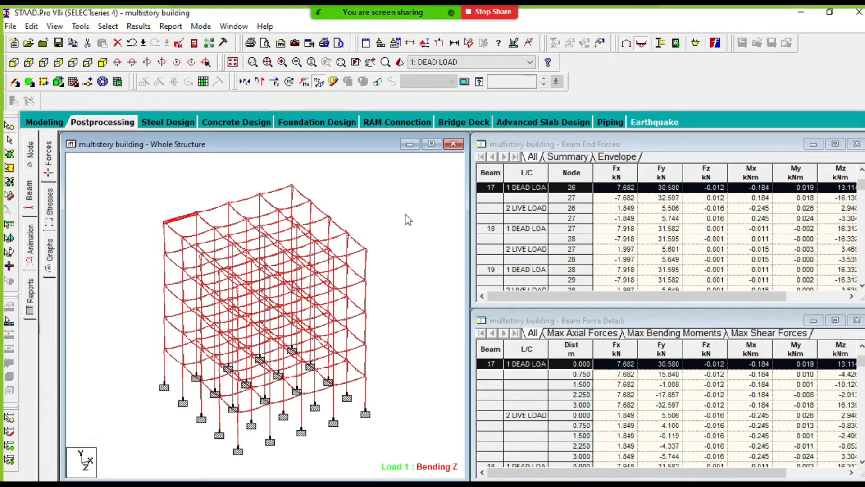
{"action": "scroll", "coordinate": [208, 223], "scroll_direction": "up", "scroll_amount": 2}
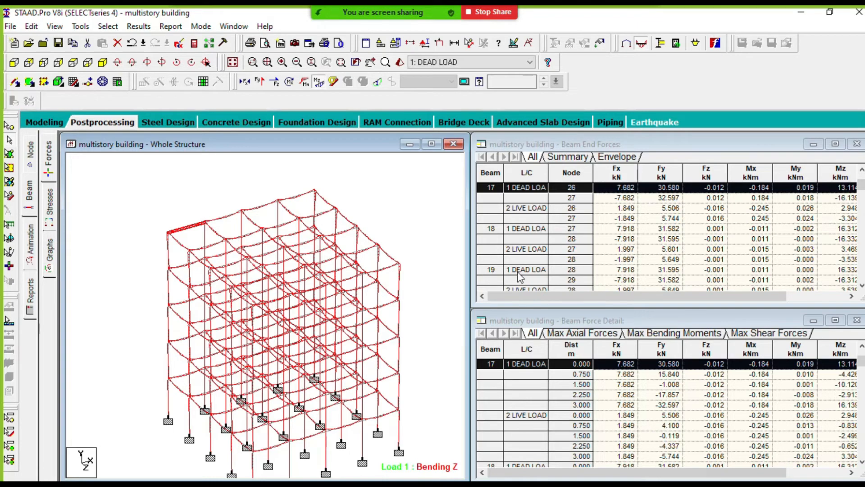
{"action": "left_click", "coordinate": [168, 254]}
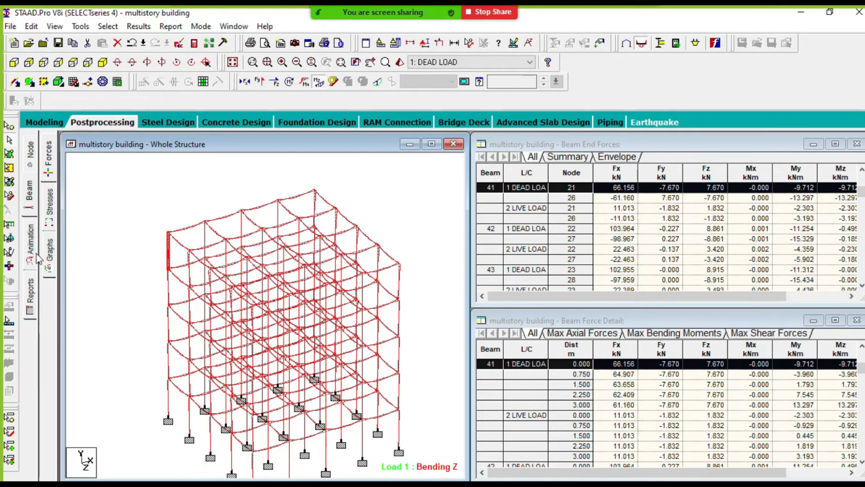
- Display the beam stress results, dismiss the section plane settings and inspect the whole structure's stress diagram up close
{"action": "left_click", "coordinate": [50, 203]}
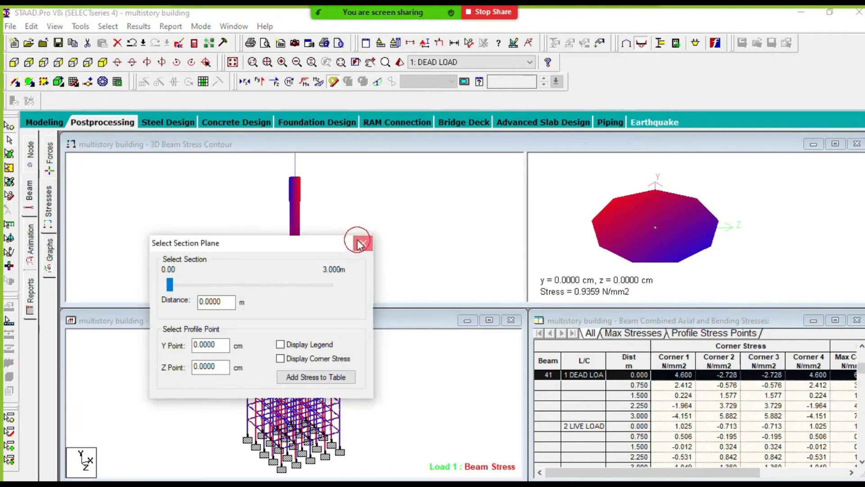
{"action": "left_click", "coordinate": [361, 243]}
{"action": "scroll", "coordinate": [364, 363], "scroll_direction": "up", "scroll_amount": 3}
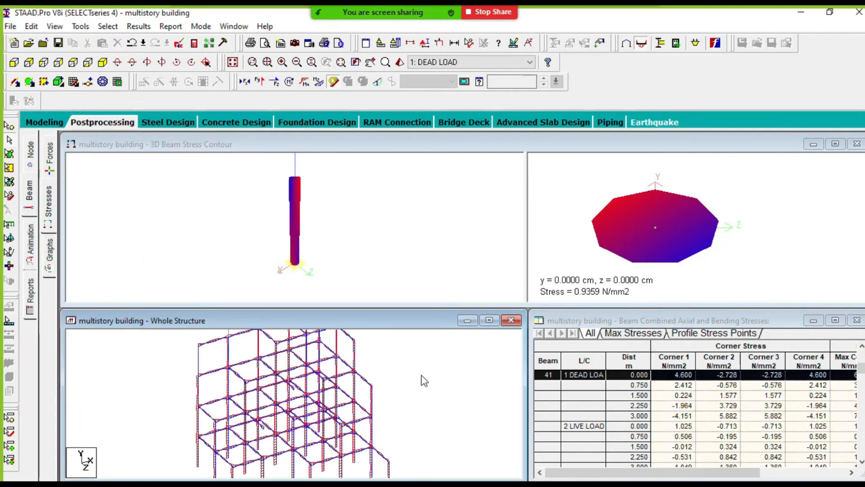
{"action": "scroll", "coordinate": [424, 381], "scroll_direction": "up", "scroll_amount": 6}
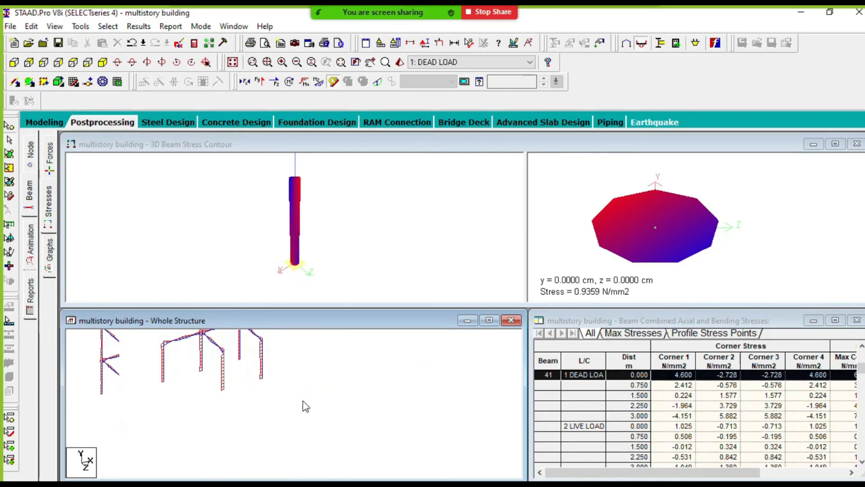
{"action": "scroll", "coordinate": [303, 402], "scroll_direction": "down", "scroll_amount": 5}
- Select the ground-floor corner column, move the section plane settings aside and rotate its 3D stress contour
{"action": "left_click", "coordinate": [350, 433]}
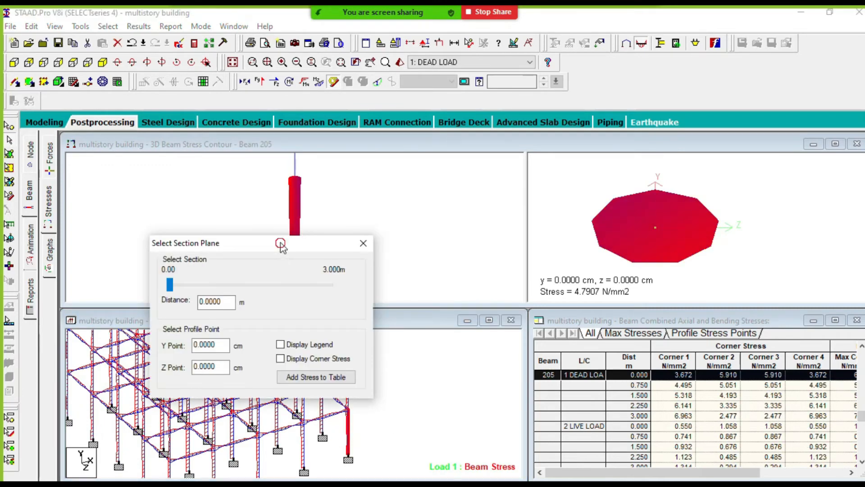
{"action": "left_click_drag", "start_coordinate": [279, 244], "coordinate": [130, 144]}
{"action": "left_click_drag", "start_coordinate": [296, 187], "coordinate": [393, 238]}
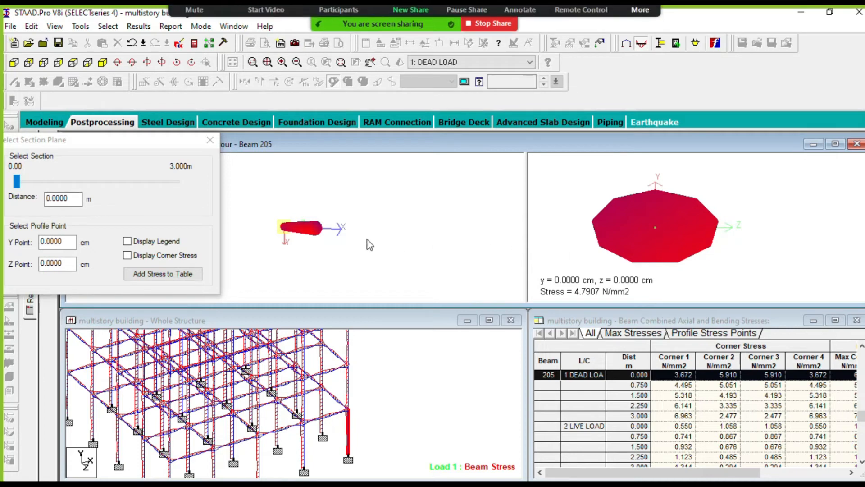
{"action": "left_click_drag", "start_coordinate": [366, 240], "coordinate": [420, 256]}
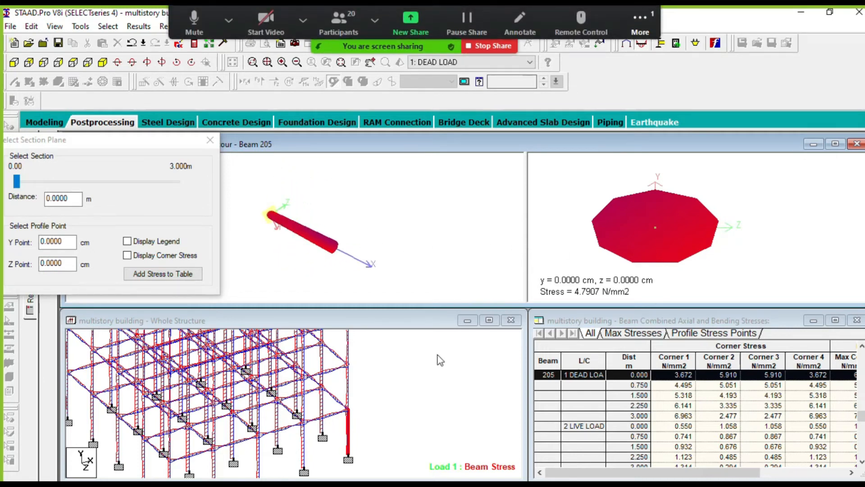
- Select the first-level edge beam meeting the corner column and examine its 3D stress contour from several angles
{"action": "left_click", "coordinate": [331, 415]}
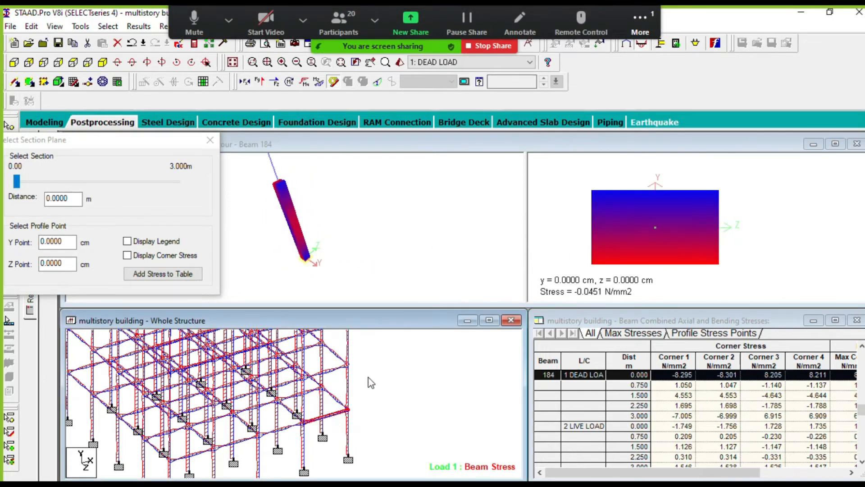
{"action": "left_click", "coordinate": [386, 225]}
{"action": "left_click_drag", "start_coordinate": [385, 228], "coordinate": [411, 247]}
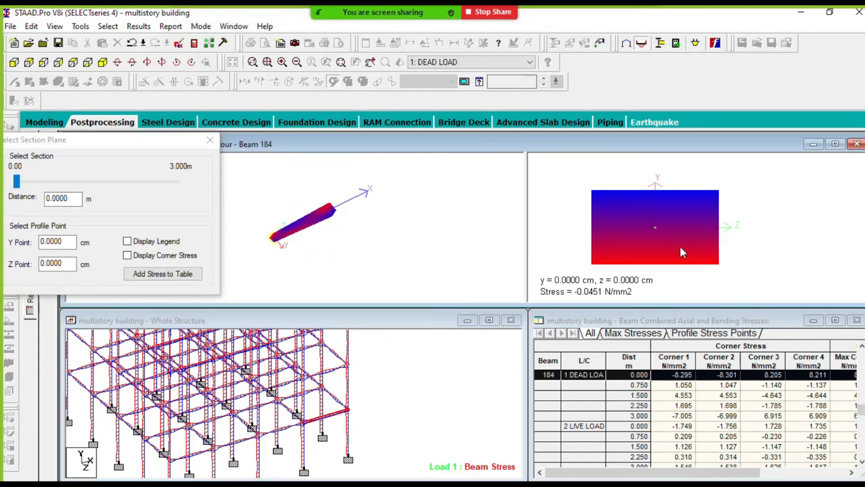
{"action": "left_click_drag", "start_coordinate": [345, 230], "coordinate": [410, 206]}
{"action": "left_click_drag", "start_coordinate": [327, 243], "coordinate": [395, 214]}
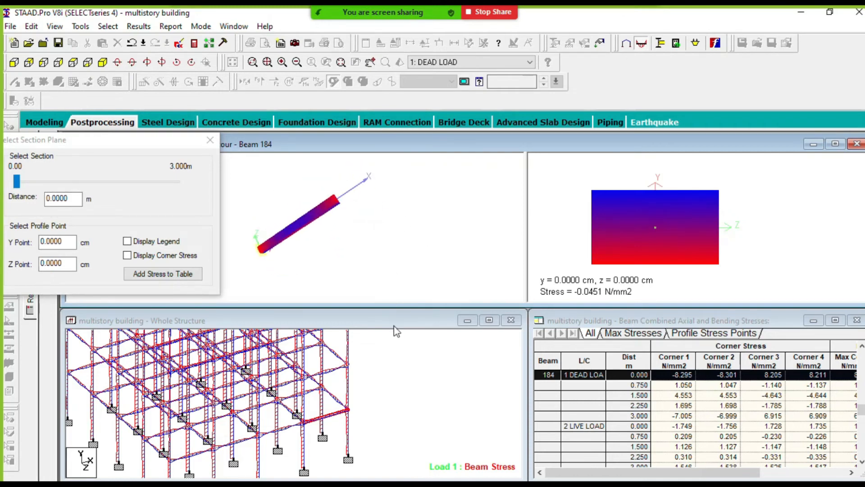
- Inspect the stress contours of the second-level edge beam at the corner and the corner column directly below it
{"action": "left_click", "coordinate": [341, 415]}
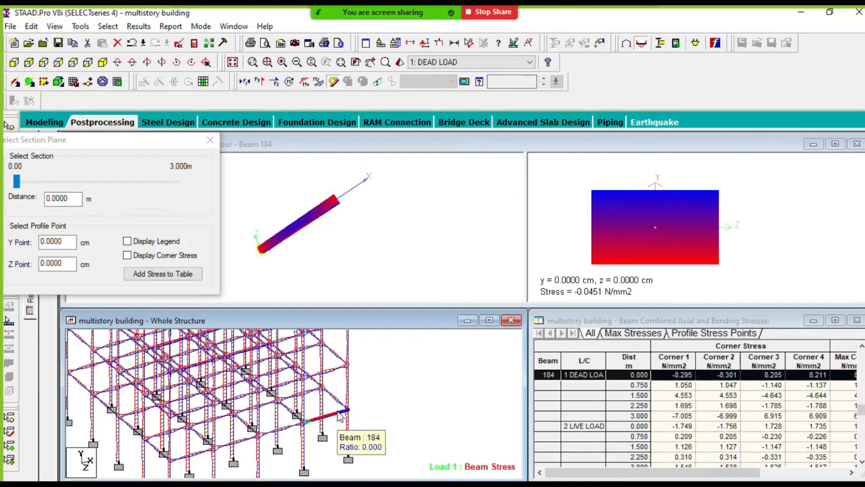
{"action": "left_click", "coordinate": [342, 361]}
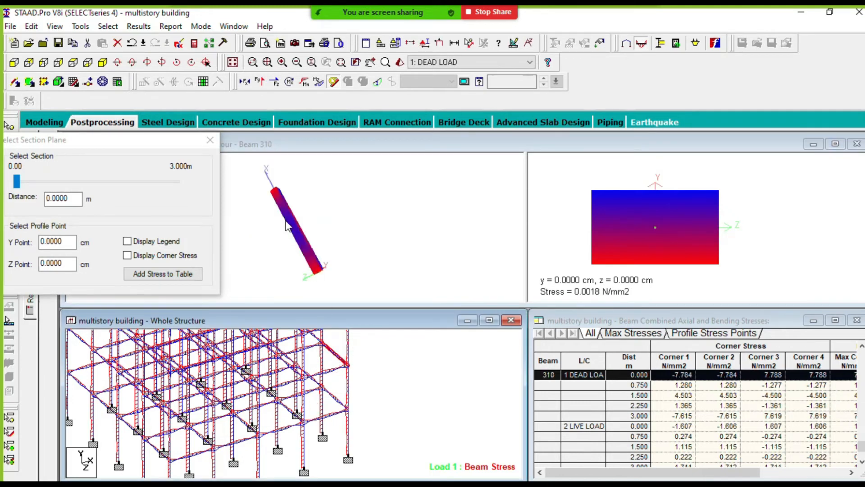
{"action": "left_click_drag", "start_coordinate": [299, 222], "coordinate": [431, 241]}
{"action": "left_click", "coordinate": [348, 391]}
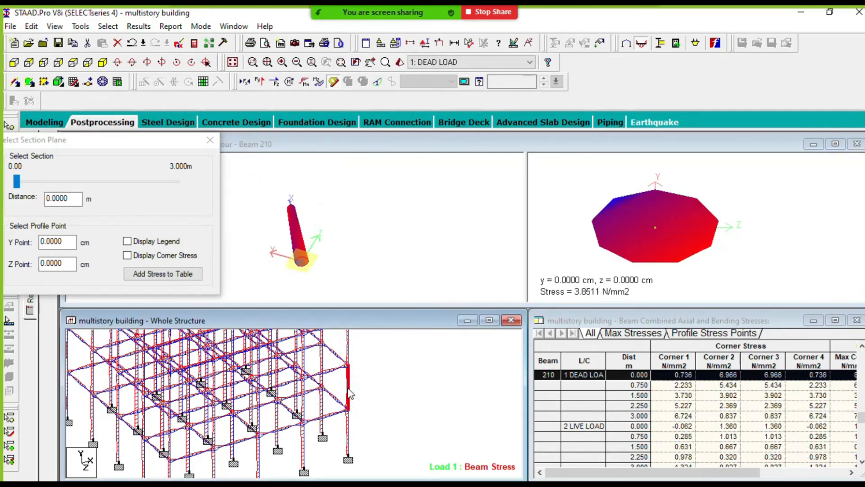
- Compare the stresses of the corner columns on the three lowest storeys by selecting them one after another
{"action": "scroll", "coordinate": [380, 390], "scroll_direction": "down", "scroll_amount": 5}
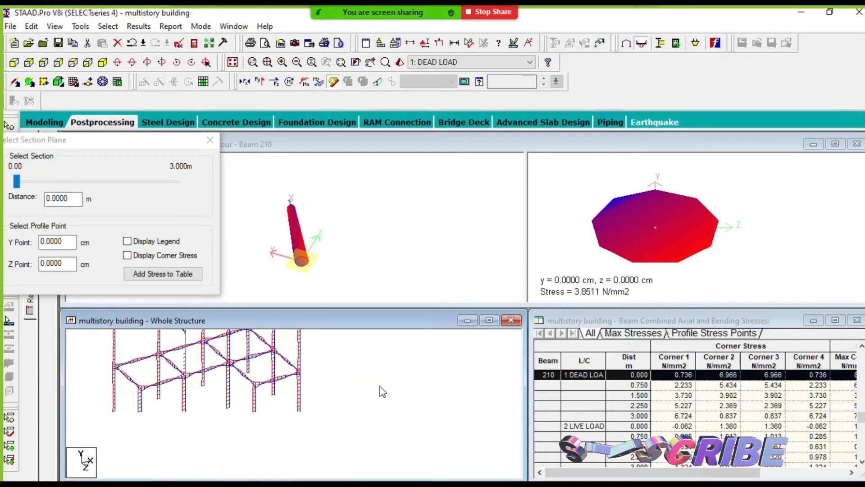
{"action": "middle_click_drag", "start_coordinate": [347, 376], "coordinate": [407, 396]}
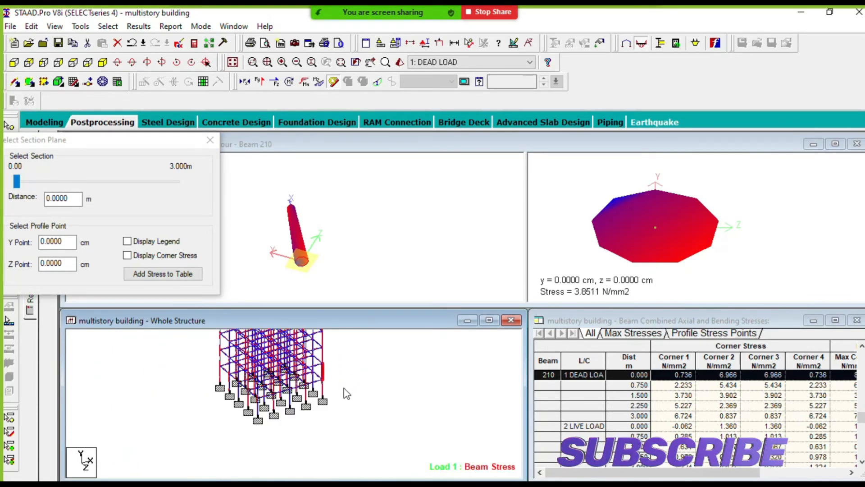
{"action": "left_click", "coordinate": [322, 388]}
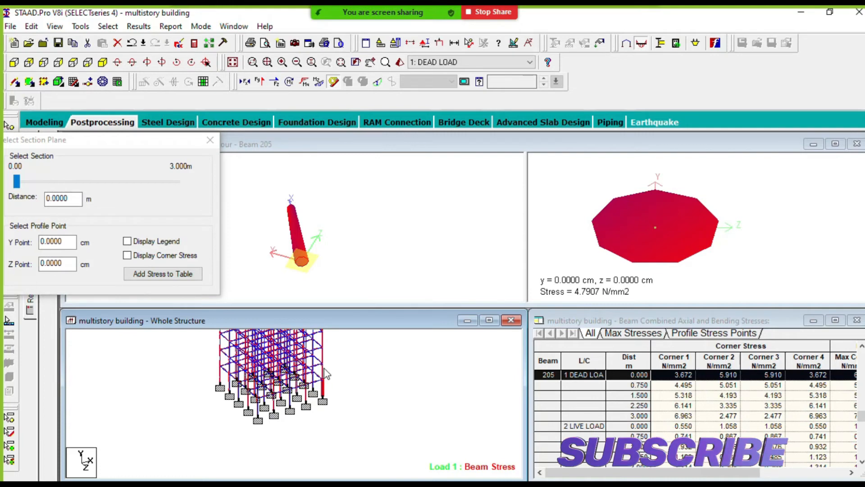
{"action": "left_click", "coordinate": [323, 367]}
{"action": "left_click", "coordinate": [326, 374]}
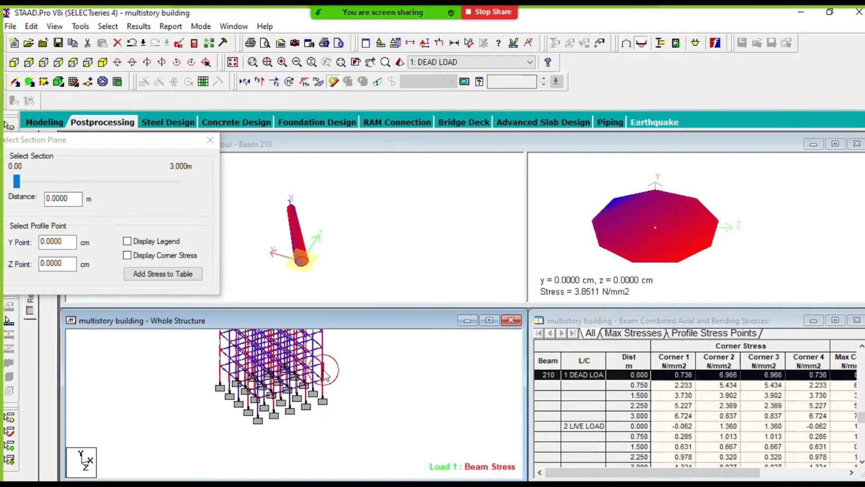
{"action": "left_click", "coordinate": [324, 356]}
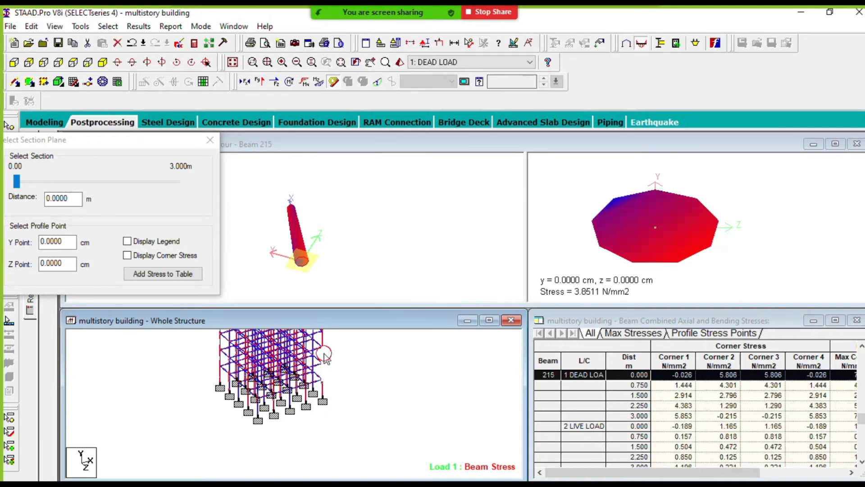
- Select the top-storey corner column and rotate its 3D stress contour to examine it
{"action": "middle_click_drag", "start_coordinate": [372, 392], "coordinate": [383, 429]}
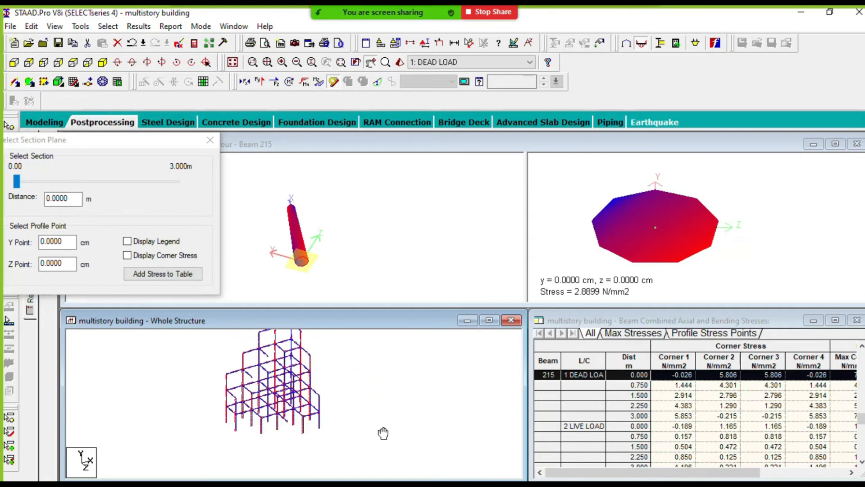
{"action": "scroll", "coordinate": [340, 358], "scroll_direction": "up", "scroll_amount": 5}
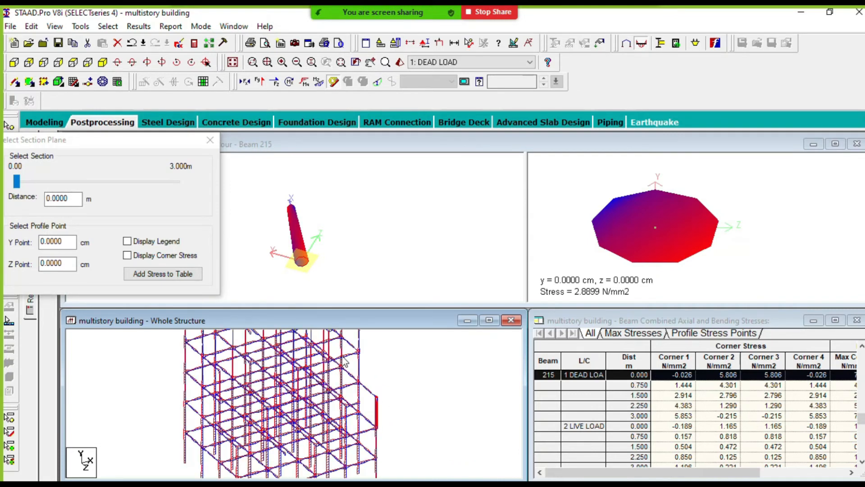
{"action": "left_click", "coordinate": [378, 355]}
{"action": "left_click_drag", "start_coordinate": [305, 237], "coordinate": [392, 237]}
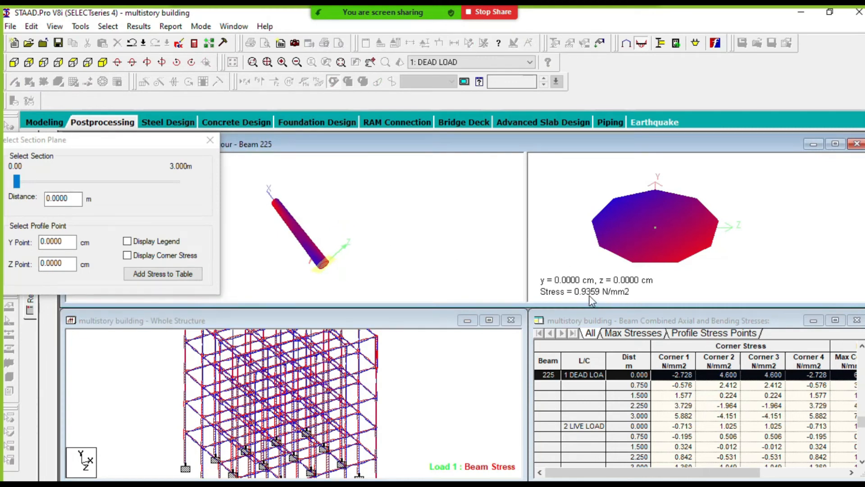
{"action": "left_click_drag", "start_coordinate": [271, 223], "coordinate": [358, 216]}
- Close the section plane settings, display the corner column's bending, shear and axial force graphs and clear the selection
{"action": "left_click", "coordinate": [210, 140]}
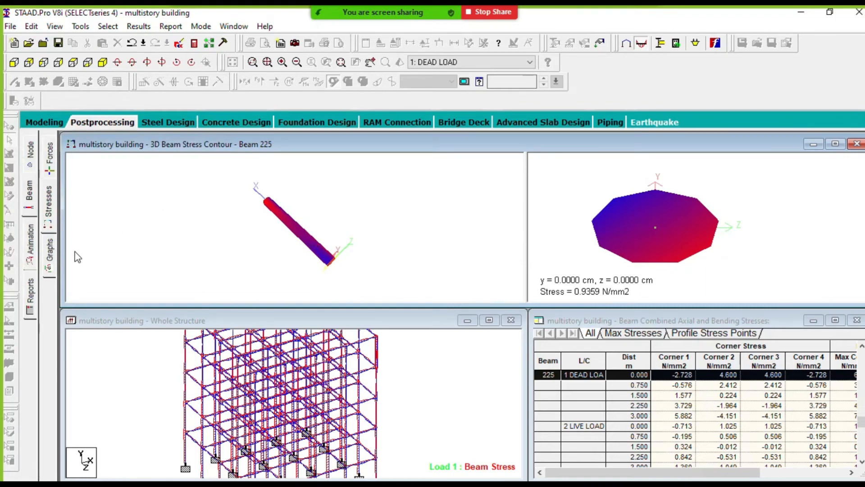
{"action": "left_click", "coordinate": [50, 253]}
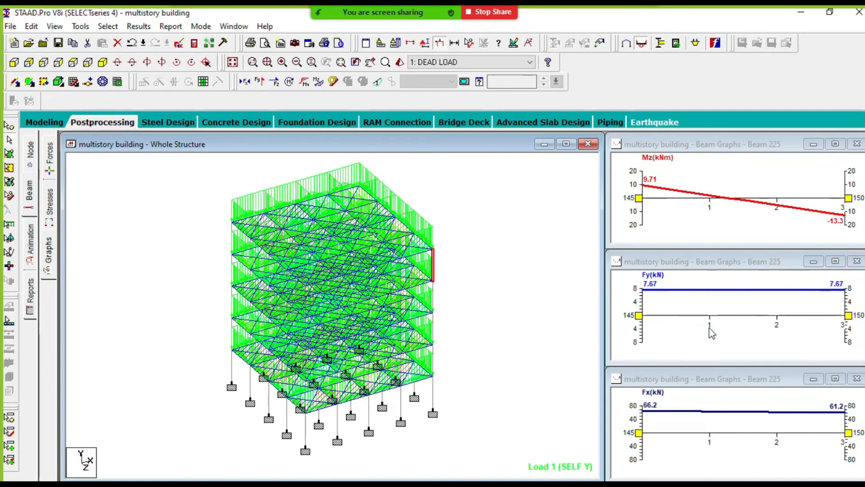
{"action": "left_click", "coordinate": [471, 324]}
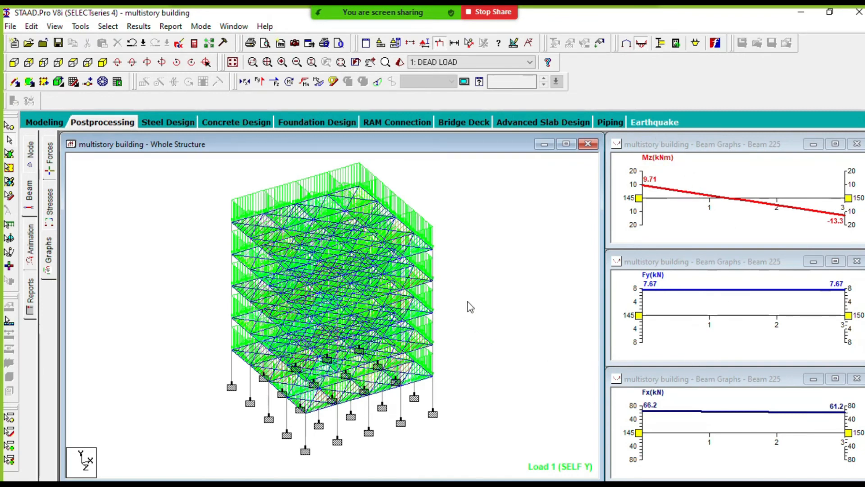
- Display the bending, shear and axial force graphs of the lowest-level edge beam at the building's corner
{"action": "middle_click_drag", "start_coordinate": [460, 292], "coordinate": [429, 294]}
{"action": "left_click", "coordinate": [391, 382]}
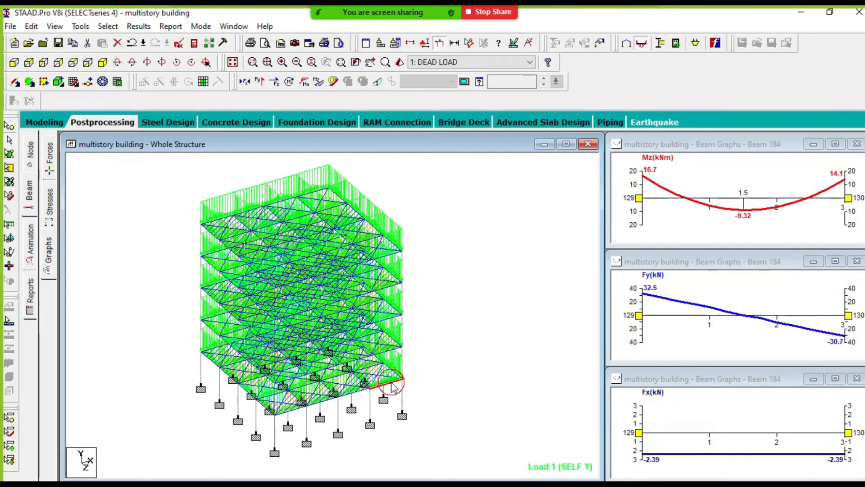
{"action": "scroll", "coordinate": [405, 365], "scroll_direction": "up", "scroll_amount": 3}
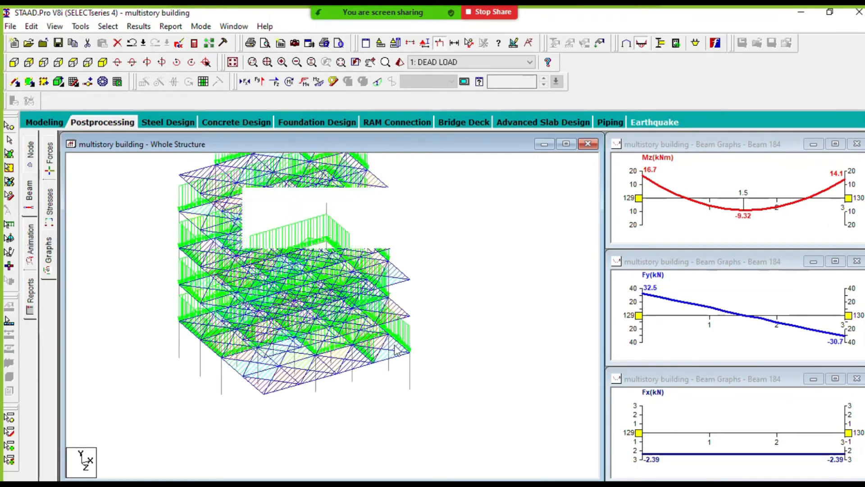
{"action": "scroll", "coordinate": [396, 349], "scroll_direction": "up", "scroll_amount": 5}
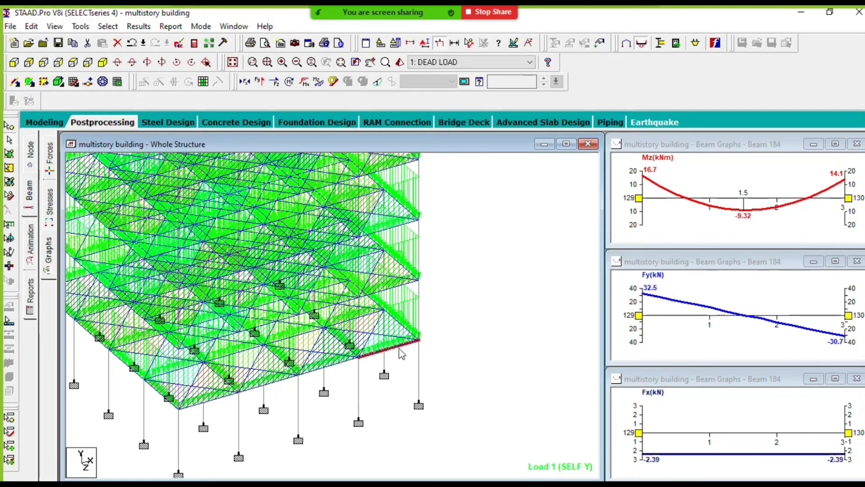
- Show the force graphs of the corner column above that beam and of the adjoining second-level edge beam, and clear the selection
{"action": "left_click", "coordinate": [419, 298]}
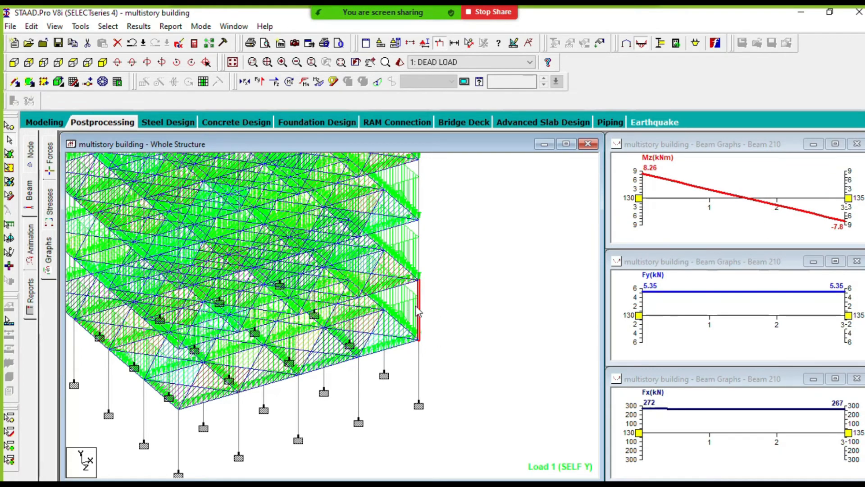
{"action": "left_click", "coordinate": [402, 285]}
{"action": "left_click", "coordinate": [489, 295]}
{"action": "middle_click_drag", "start_coordinate": [519, 318], "coordinate": [578, 326]}
{"action": "scroll", "coordinate": [538, 322], "scroll_direction": "down", "scroll_amount": 2}
{"action": "scroll", "coordinate": [541, 295], "scroll_direction": "down", "scroll_amount": 1}
{"action": "middle_click_drag", "start_coordinate": [518, 276], "coordinate": [529, 348]}
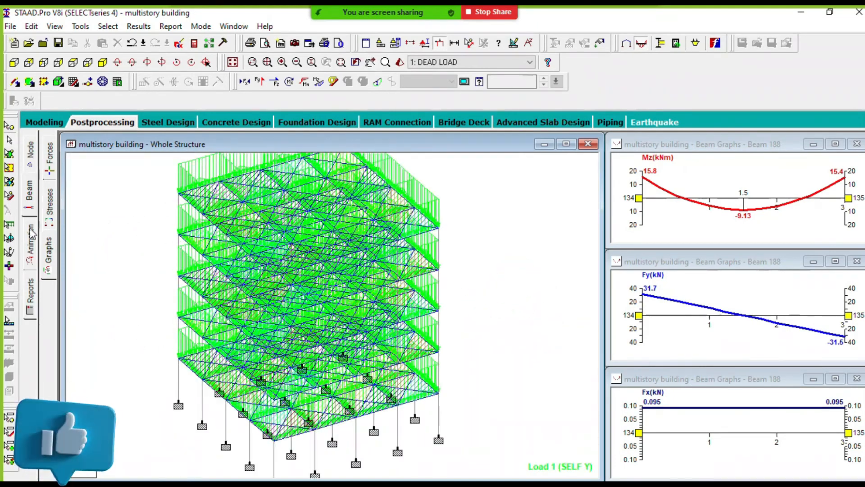
- Animate the building's deflection, leaving the extra frames at 1 and the target FPS at 10
{"action": "left_click", "coordinate": [30, 244]}
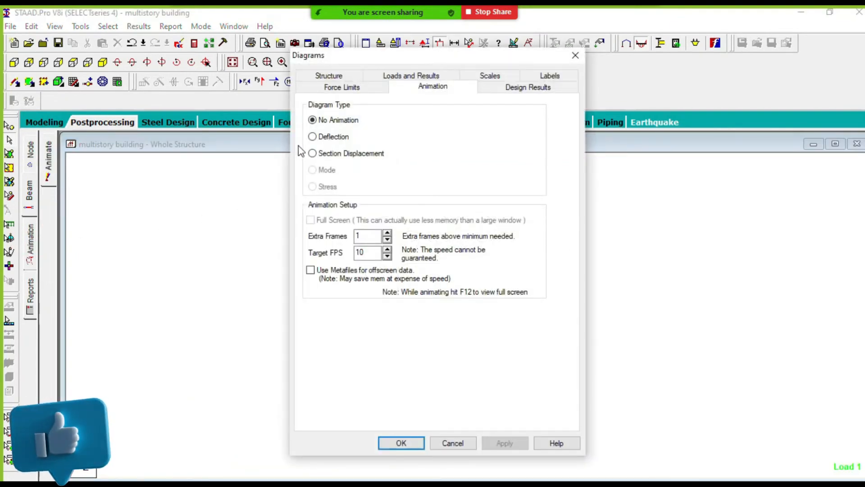
{"action": "left_click", "coordinate": [312, 136]}
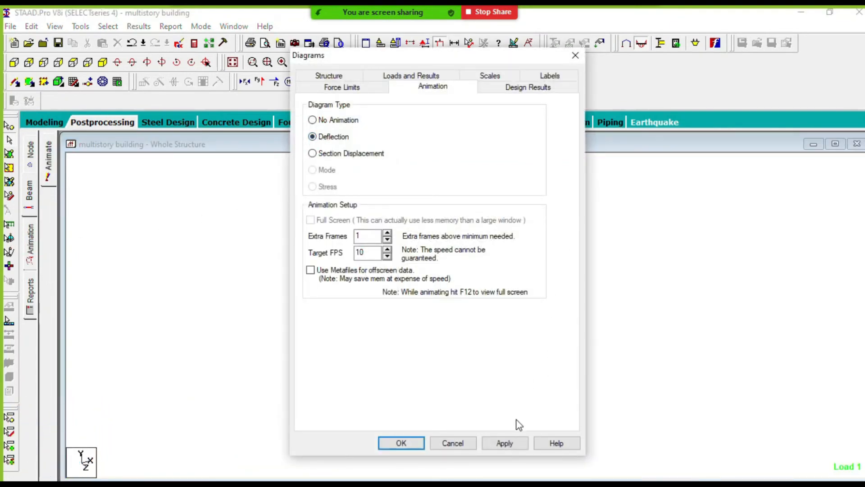
{"action": "left_click", "coordinate": [503, 444]}
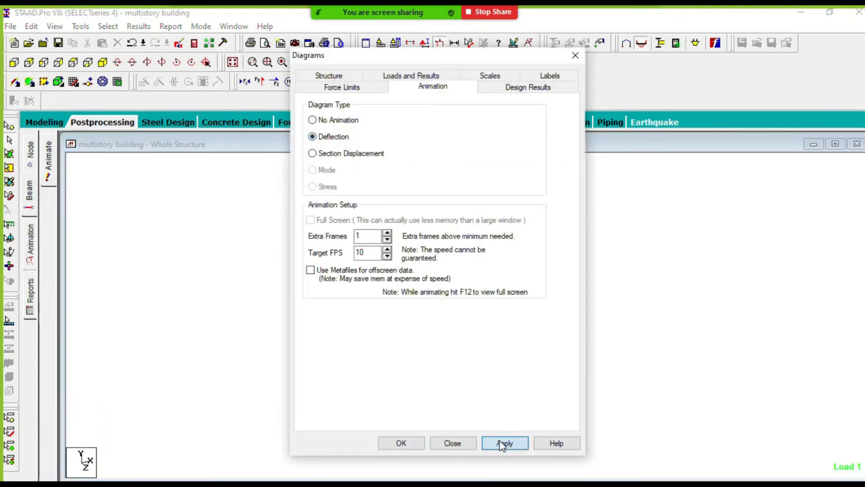
{"action": "left_click", "coordinate": [403, 444]}
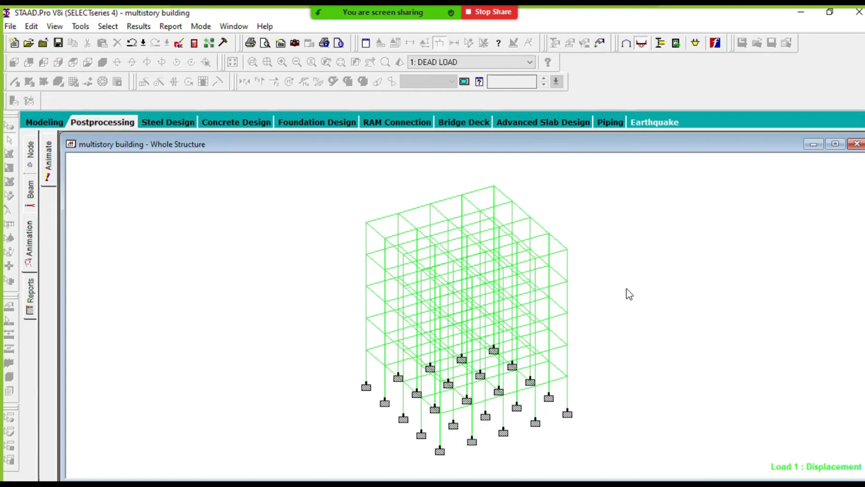
{"action": "left_click", "coordinate": [31, 294]}
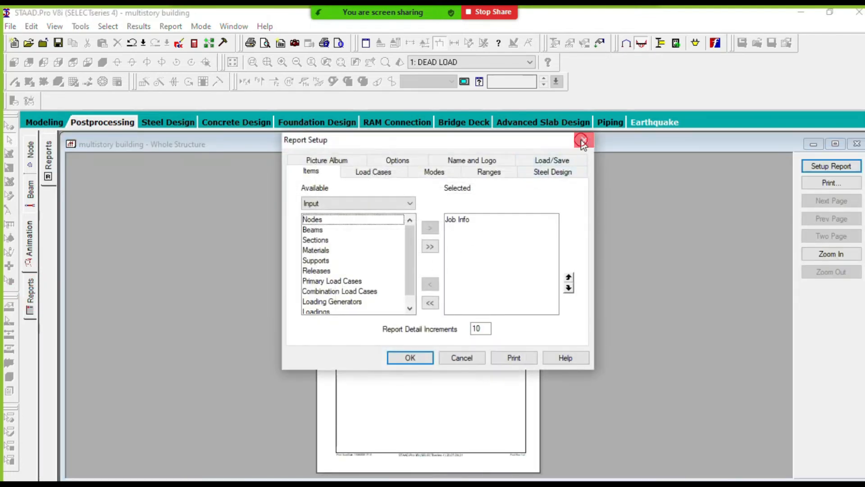
{"action": "left_click", "coordinate": [580, 137]}
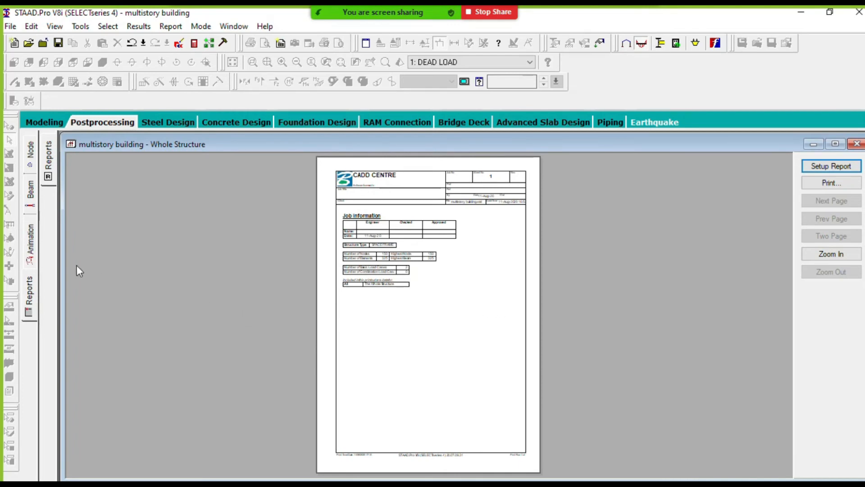
{"action": "left_click", "coordinate": [30, 301]}
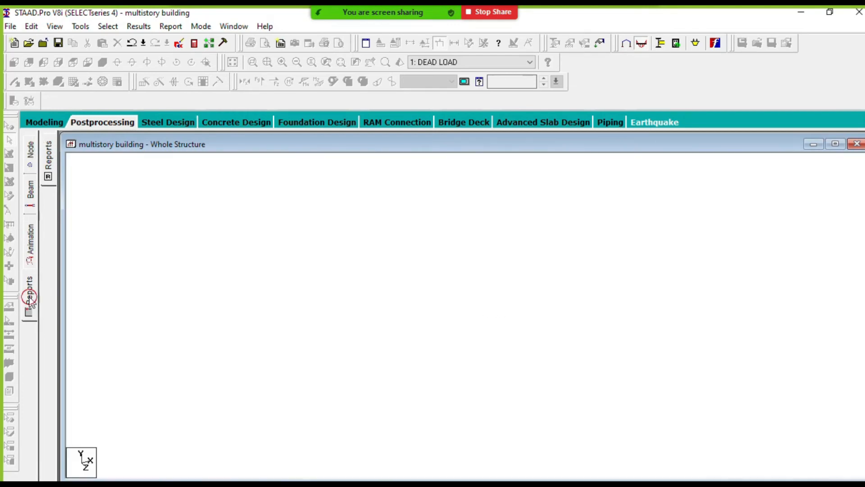
{"action": "left_click_drag", "start_coordinate": [431, 140], "coordinate": [174, 70]}
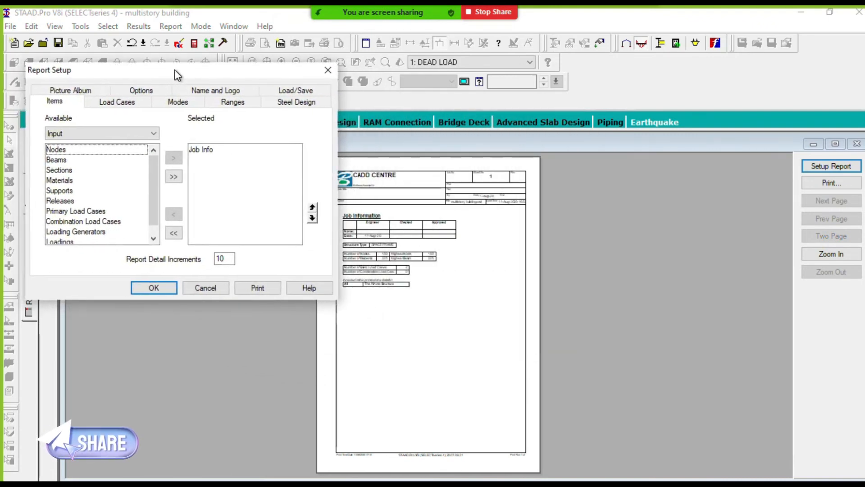
{"action": "left_click", "coordinate": [69, 161]}
{"action": "left_click", "coordinate": [174, 176]}
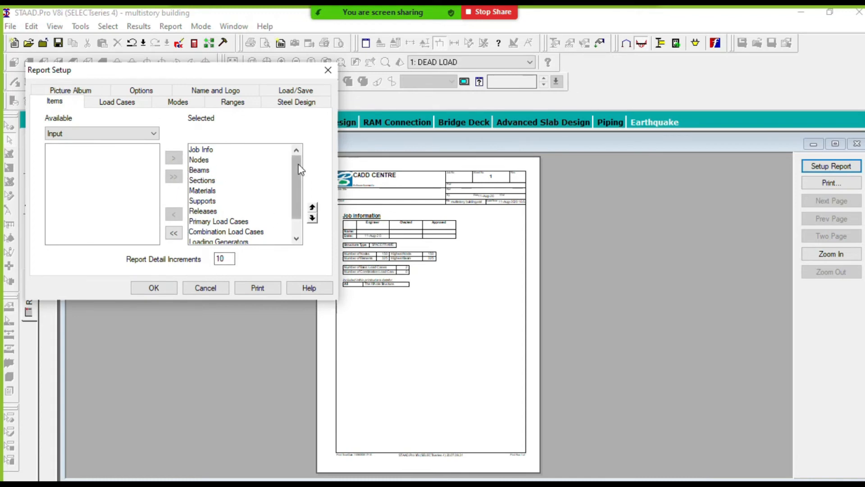
{"action": "left_click", "coordinate": [173, 233]}
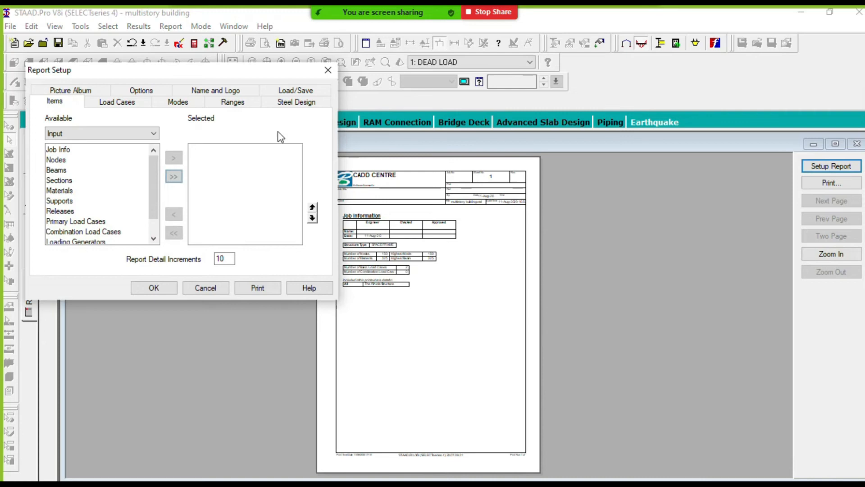
{"action": "left_click", "coordinate": [329, 70]}
{"action": "left_click", "coordinate": [30, 158]}
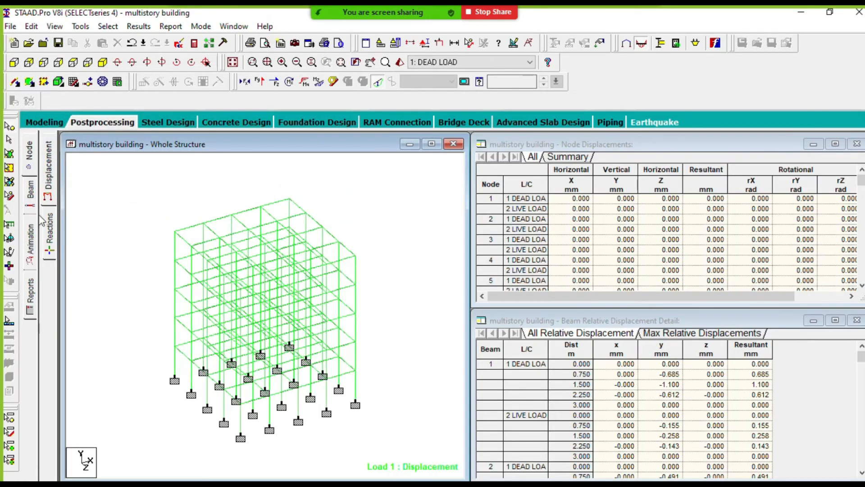
- Open the report setup and go through the available input items from Nodes to Combination Load Cases
{"action": "left_click", "coordinate": [30, 295]}
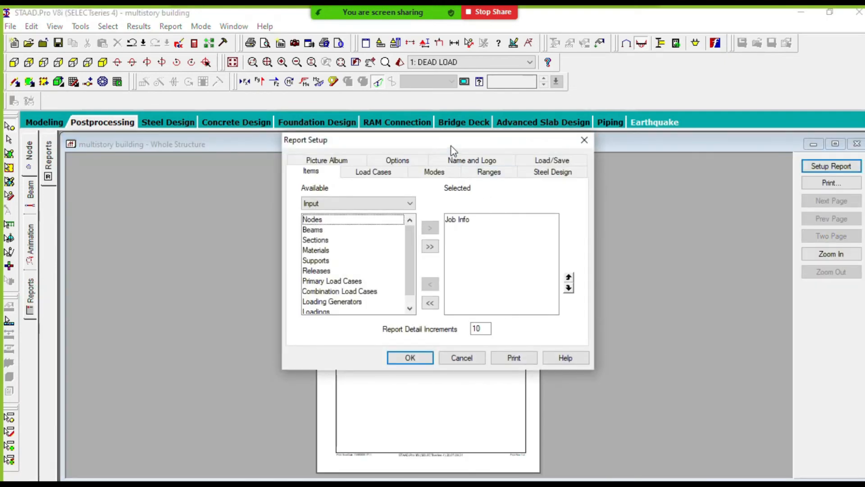
{"action": "left_click_drag", "start_coordinate": [452, 149], "coordinate": [243, 86]}
{"action": "mouse_move", "coordinate": [198, 181]}
{"action": "left_mouse_down"}
{"action": "mouse_move", "coordinate": [198, 203]}
{"action": "mouse_move", "coordinate": [191, 201]}
{"action": "mouse_move", "coordinate": [201, 182]}
{"action": "left_mouse_up"}
{"action": "left_click", "coordinate": [111, 159]}
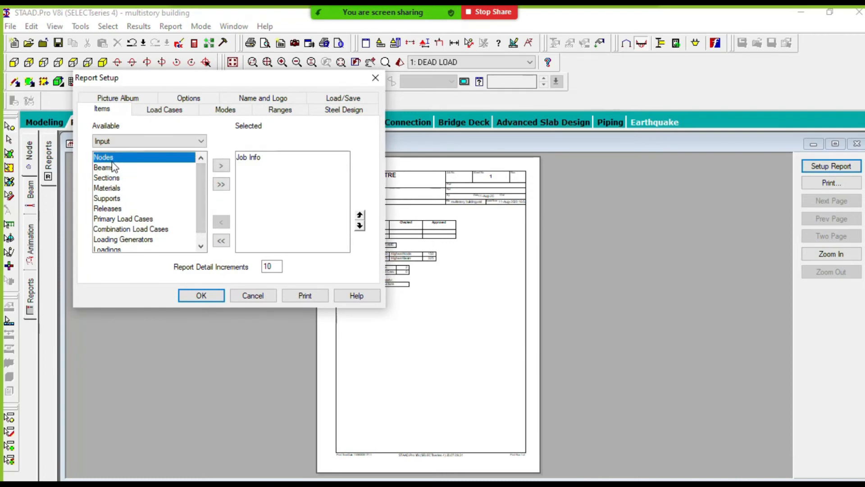
{"action": "left_click", "coordinate": [114, 168]}
{"action": "left_click", "coordinate": [116, 178]}
{"action": "left_click", "coordinate": [119, 188]}
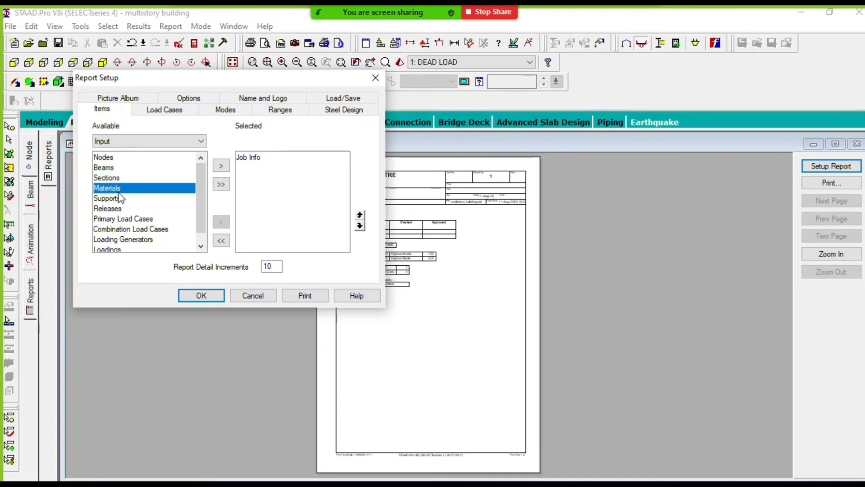
{"action": "left_click", "coordinate": [121, 198]}
{"action": "left_click", "coordinate": [126, 208]}
{"action": "left_click", "coordinate": [132, 219]}
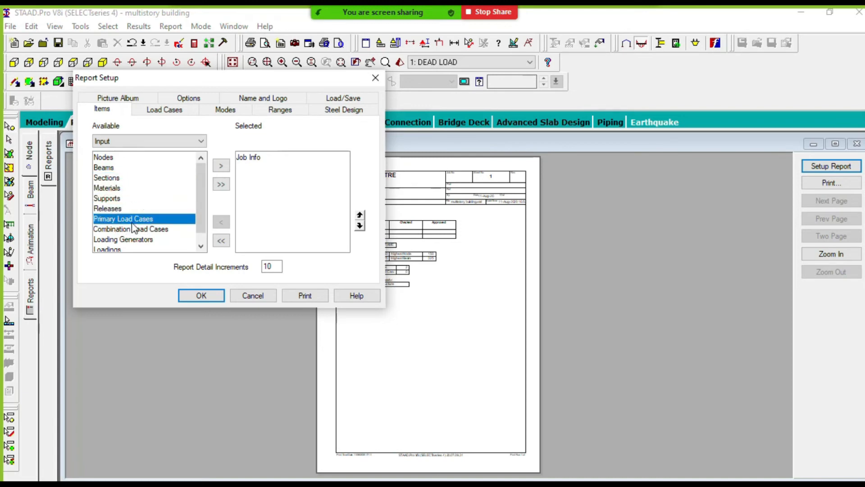
{"action": "left_click", "coordinate": [133, 229]}
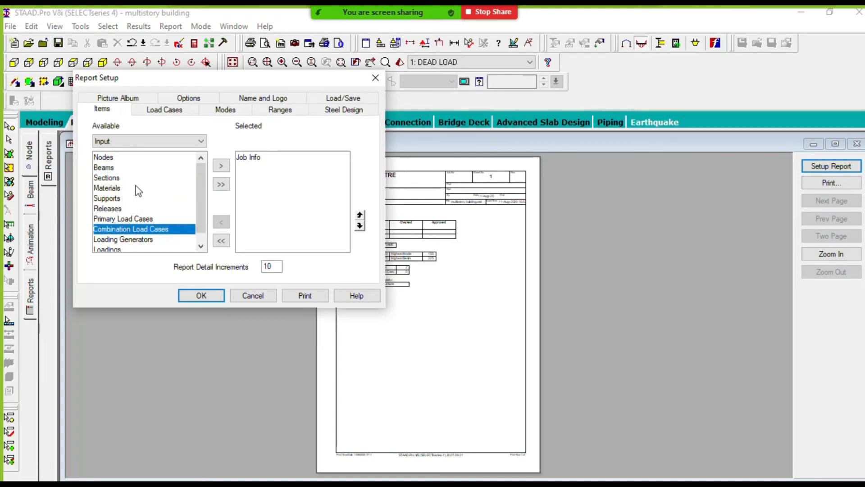
- Add Beams, Nodes and Supports to the report's selected items
{"action": "left_click", "coordinate": [118, 168]}
{"action": "left_click", "coordinate": [221, 167]}
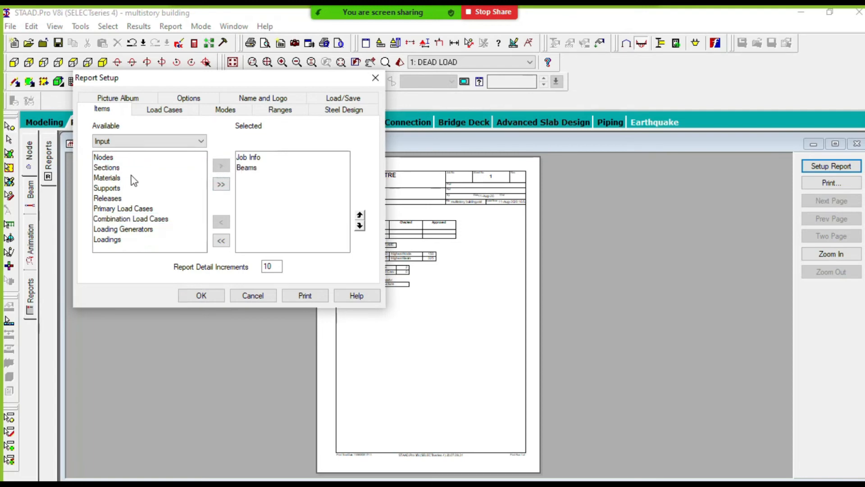
{"action": "left_click", "coordinate": [107, 158]}
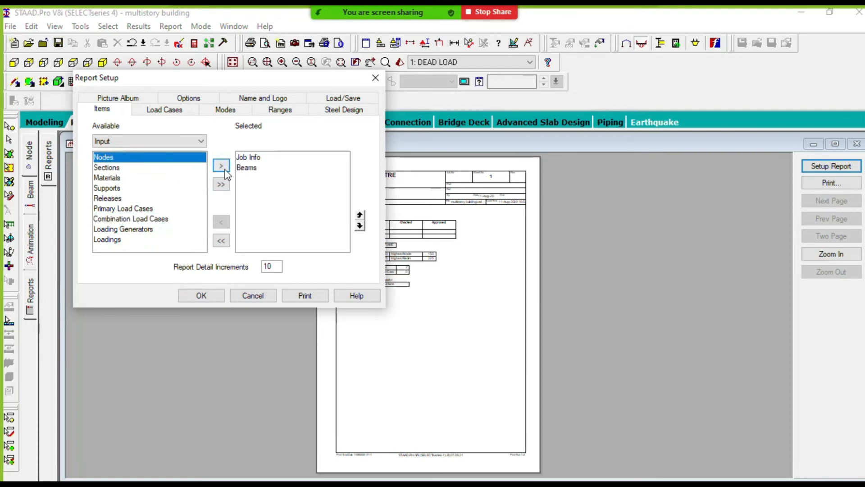
{"action": "left_click", "coordinate": [221, 166]}
{"action": "left_click", "coordinate": [118, 178]}
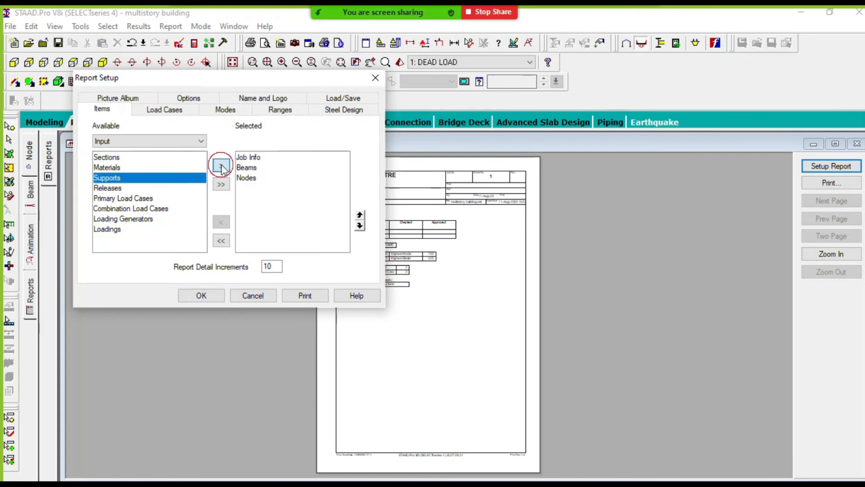
{"action": "left_click", "coordinate": [221, 166]}
- Add Primary Load Cases, Combination Load Cases and Loading Generators to the report's selected items
{"action": "left_click", "coordinate": [131, 188]}
{"action": "left_click", "coordinate": [221, 166]}
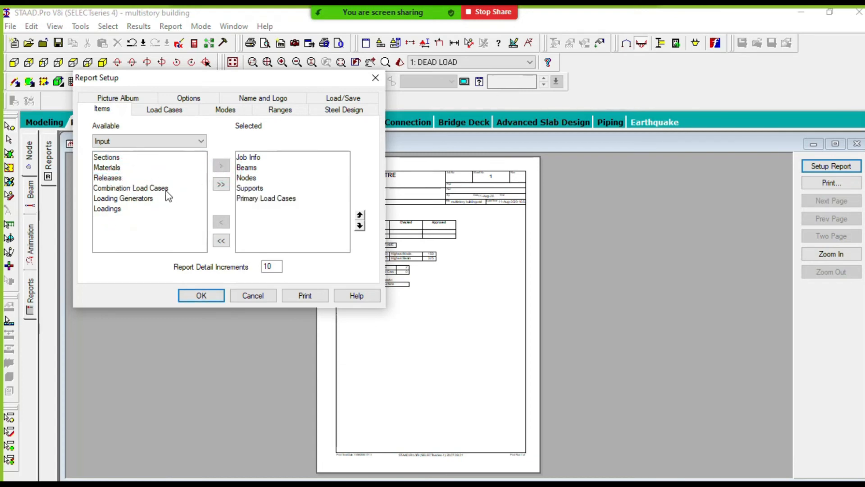
{"action": "left_click", "coordinate": [143, 188]}
{"action": "left_click", "coordinate": [221, 166]}
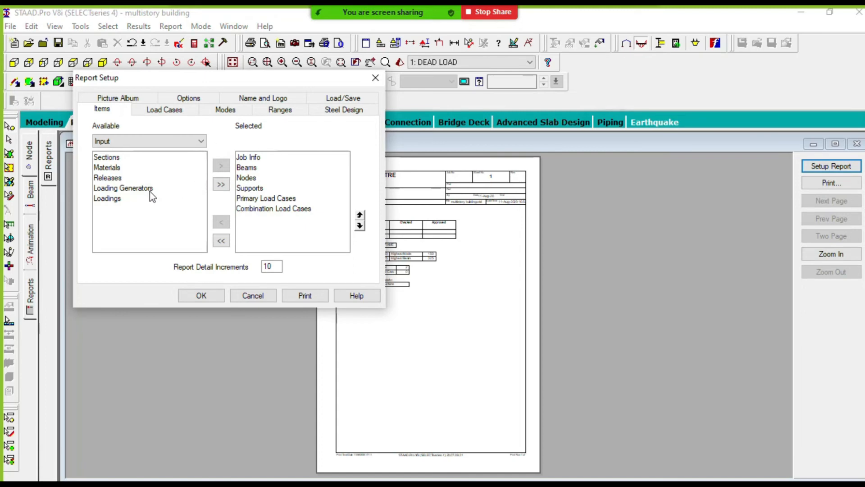
{"action": "left_click", "coordinate": [153, 188]}
{"action": "left_click", "coordinate": [222, 167]}
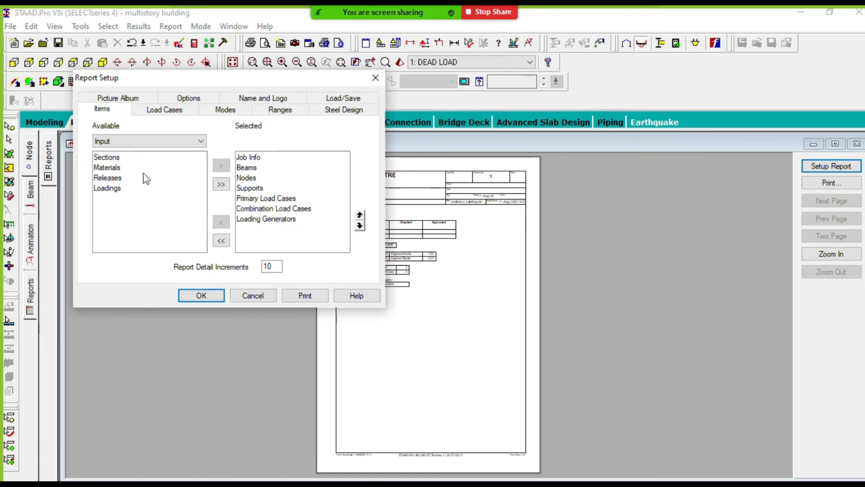
- Look through the Output and Reports item categories and generate the report with the selected input items
{"action": "left_click", "coordinate": [126, 141]}
{"action": "left_click", "coordinate": [122, 157]}
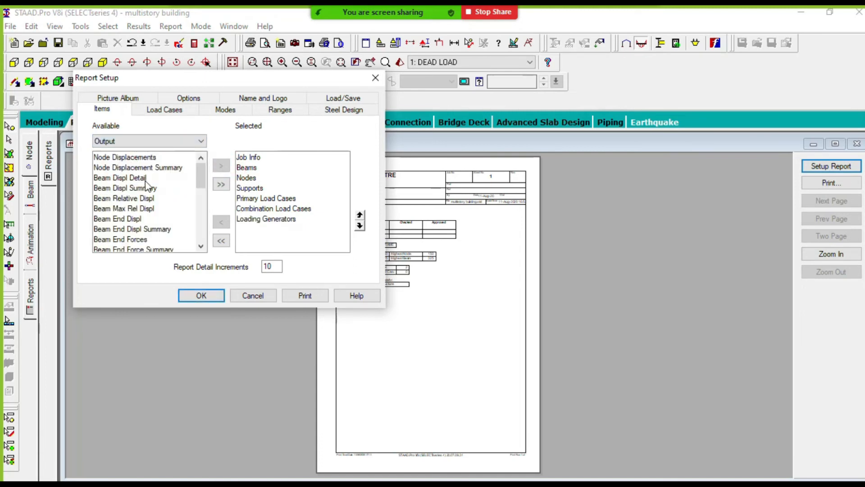
{"action": "scroll", "coordinate": [180, 189], "scroll_direction": "down", "scroll_amount": 10}
{"action": "left_click", "coordinate": [126, 141]}
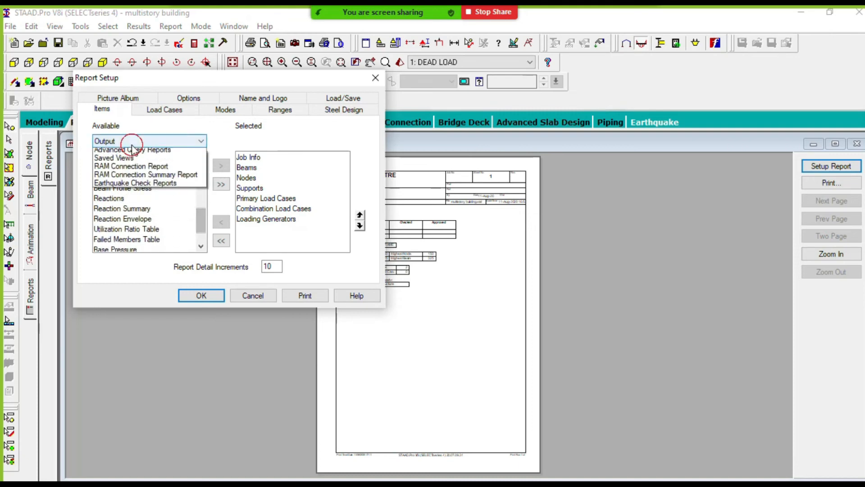
{"action": "left_click", "coordinate": [120, 178]}
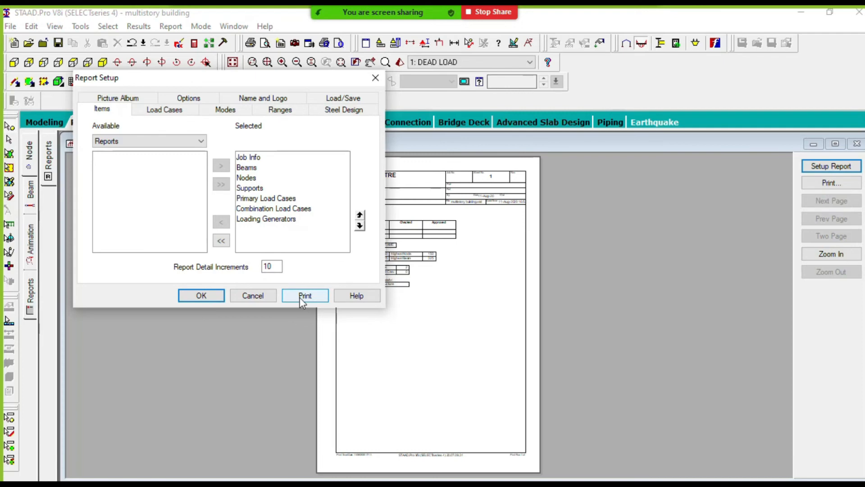
{"action": "left_click", "coordinate": [205, 299]}
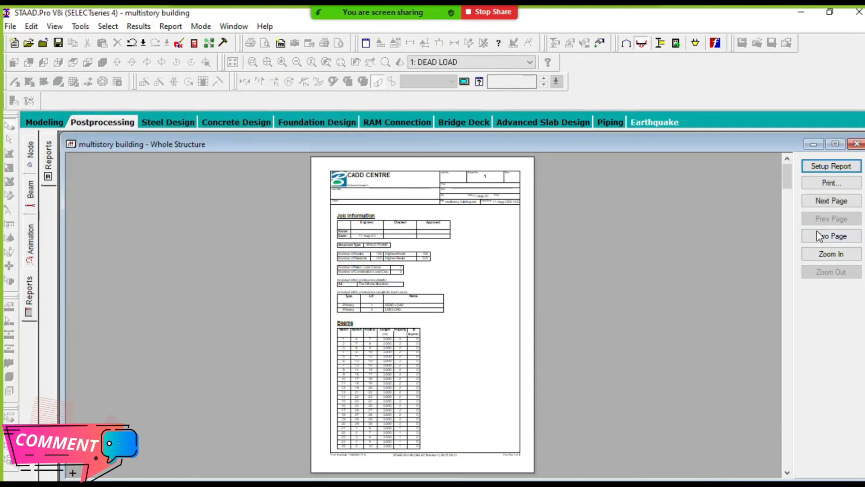
- Examine the job information on the report's first page at close range and return to the full-page view
{"action": "left_click", "coordinate": [829, 254]}
{"action": "left_click", "coordinate": [828, 254]}
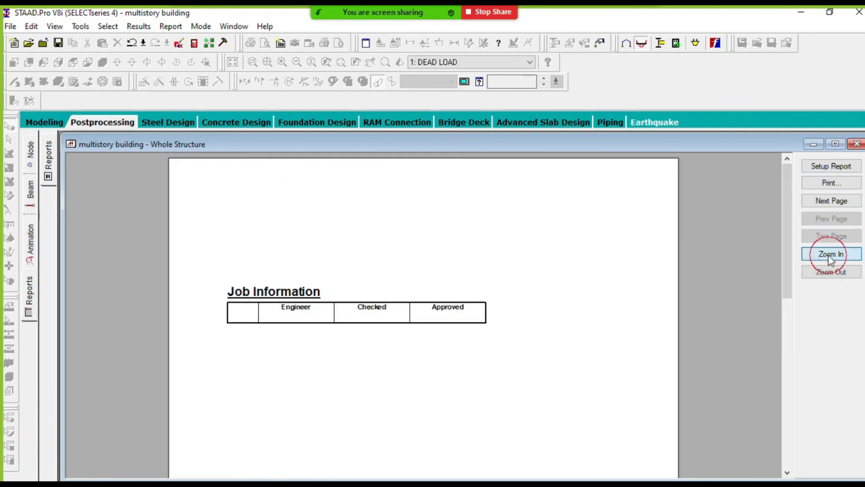
{"action": "left_click", "coordinate": [501, 318]}
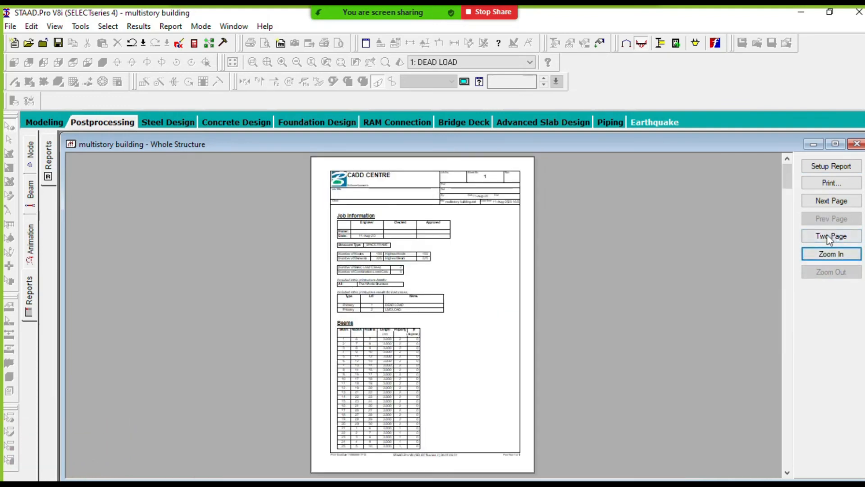
{"action": "left_click", "coordinate": [831, 251]}
{"action": "left_click", "coordinate": [830, 252]}
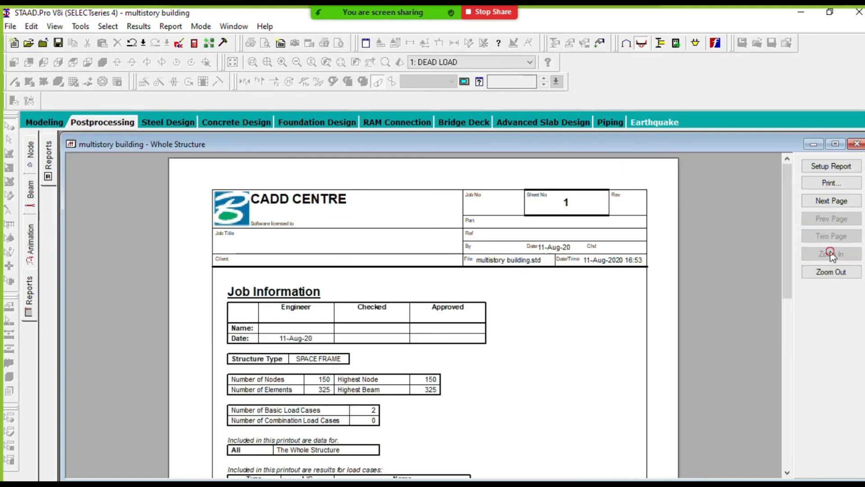
{"action": "left_click", "coordinate": [575, 259]}
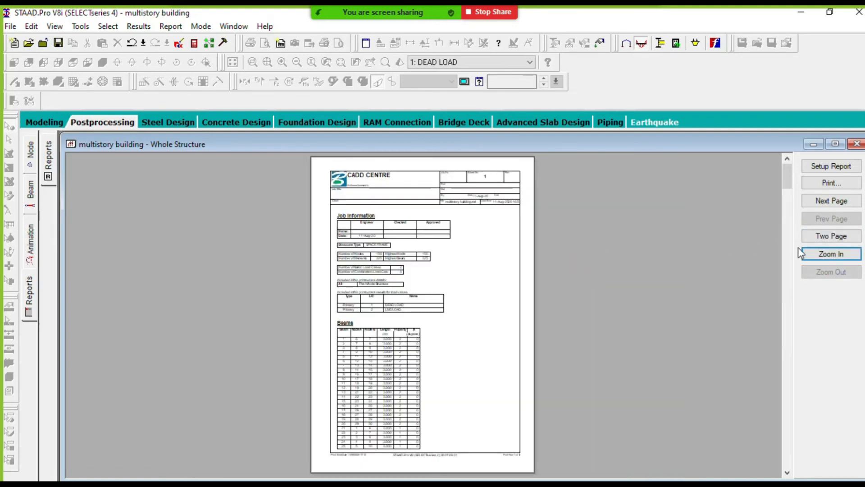
- Examine the job information and load case tables on the report's first page at close range
{"action": "left_click", "coordinate": [809, 253]}
{"action": "left_click", "coordinate": [810, 253]}
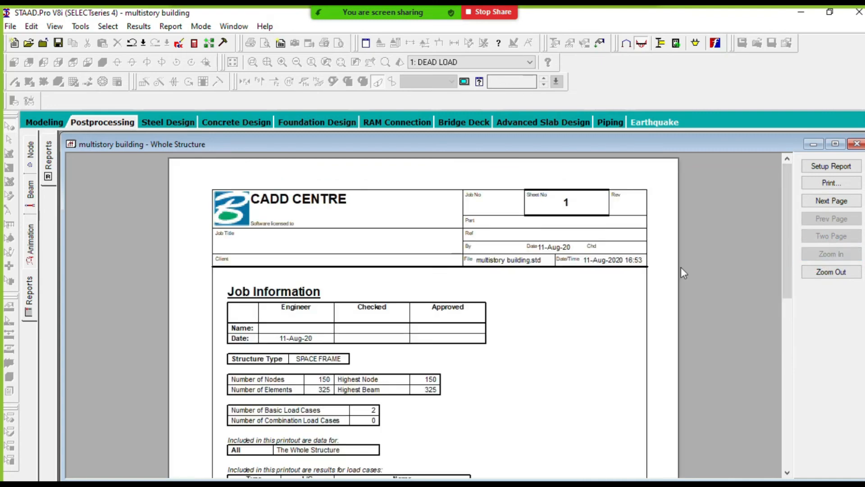
{"action": "left_click", "coordinate": [503, 271]}
{"action": "left_click", "coordinate": [811, 254]}
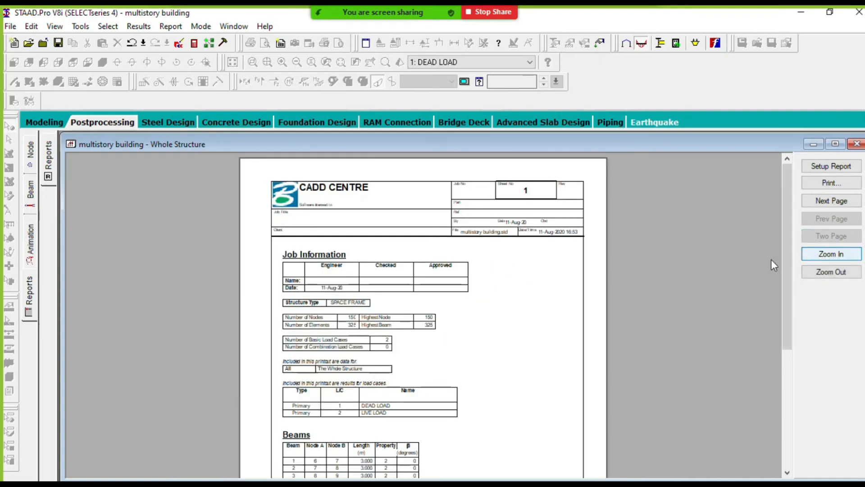
{"action": "left_click", "coordinate": [828, 259]}
{"action": "left_click_drag", "start_coordinate": [786, 249], "coordinate": [782, 280]}
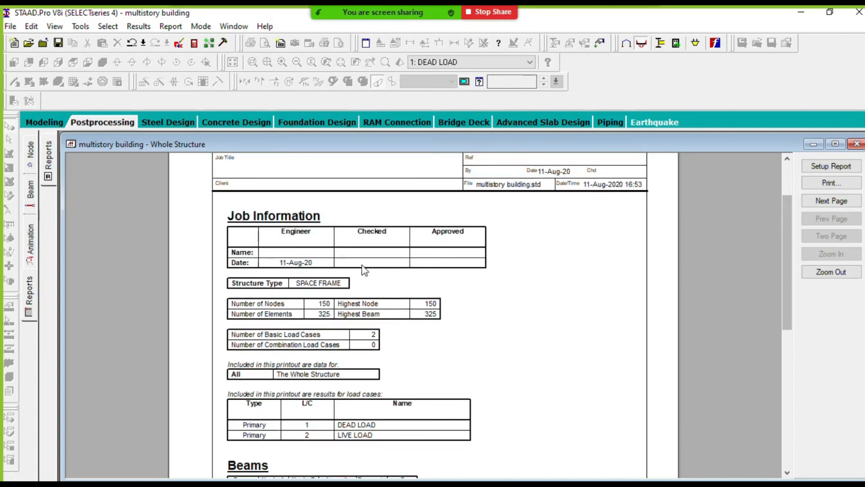
- Check the selected items in the report setup, close it and return to the full-page view of the first page
{"action": "left_click", "coordinate": [824, 166]}
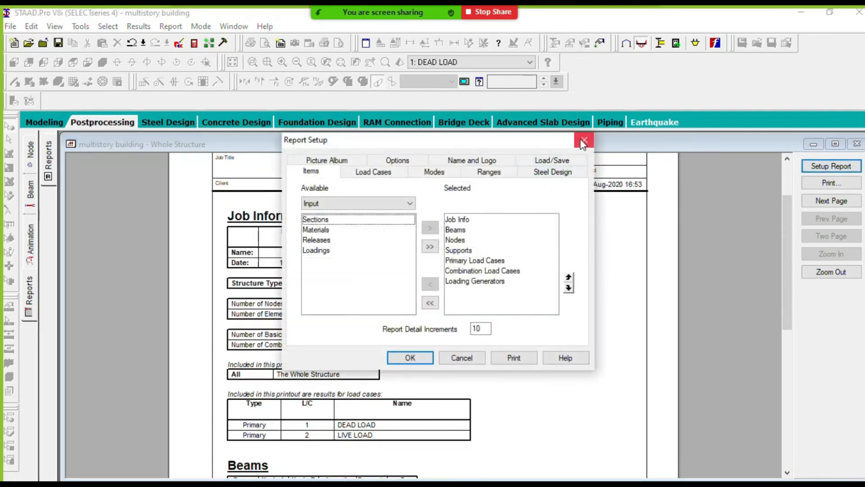
{"action": "left_click", "coordinate": [581, 141]}
{"action": "left_click", "coordinate": [479, 284]}
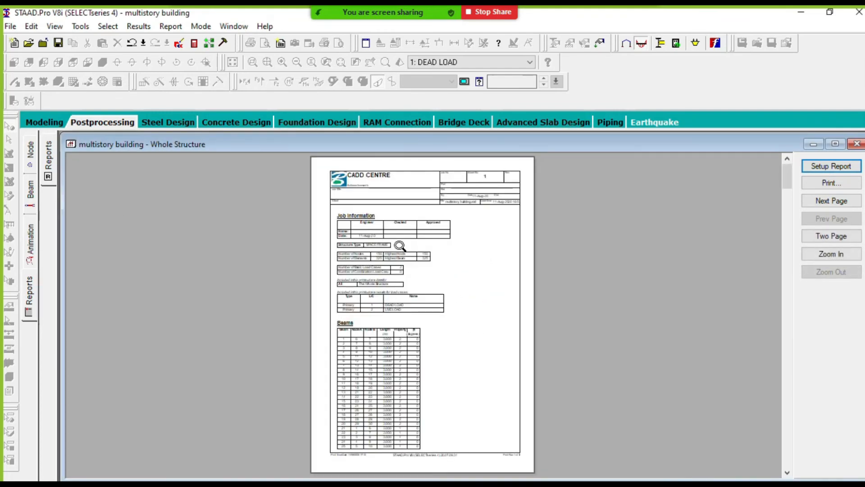
{"action": "scroll", "coordinate": [384, 185], "scroll_direction": "up", "scroll_amount": 5}
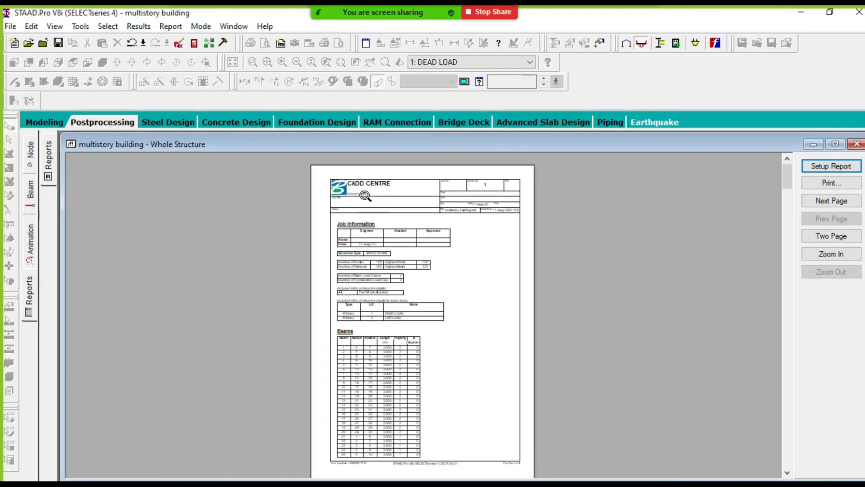
- Examine the continued Beams table on the report's second page at close range
{"action": "left_click", "coordinate": [832, 202]}
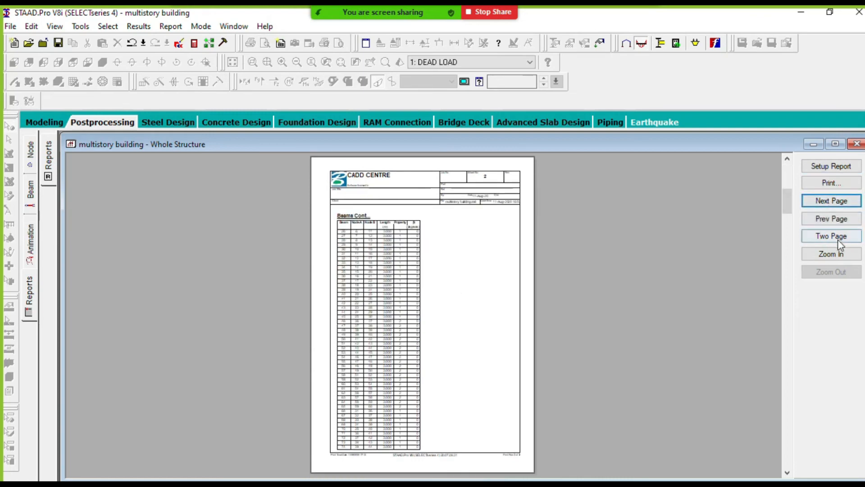
{"action": "left_click", "coordinate": [835, 254]}
{"action": "left_click", "coordinate": [833, 255]}
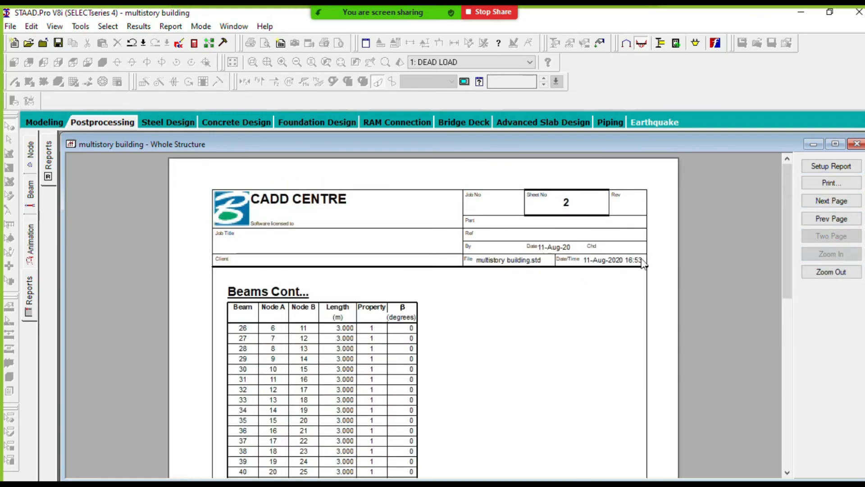
{"action": "left_click_drag", "start_coordinate": [788, 239], "coordinate": [775, 367]}
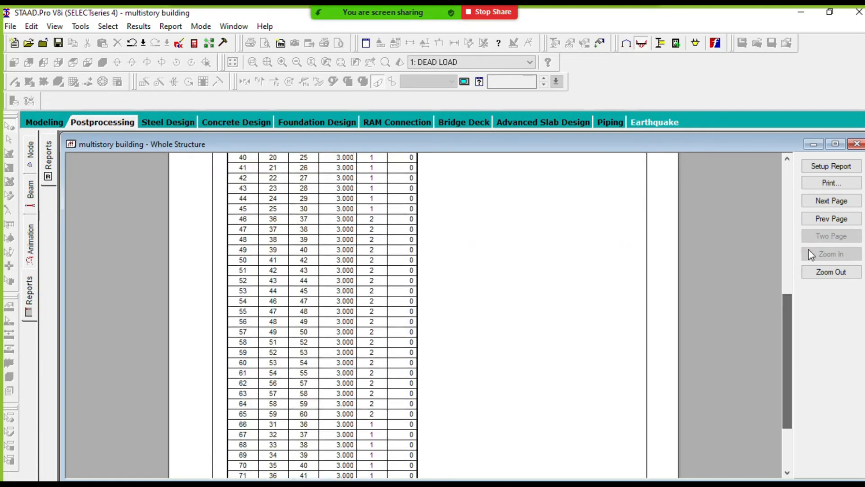
- Page through the remaining beam, node and support tables up to the report's last page
{"action": "left_click", "coordinate": [831, 201]}
{"action": "left_click_drag", "start_coordinate": [786, 282], "coordinate": [787, 361]}
{"action": "left_click", "coordinate": [831, 201]}
{"action": "left_click", "coordinate": [831, 201]}
{"action": "left_click", "coordinate": [831, 201]}
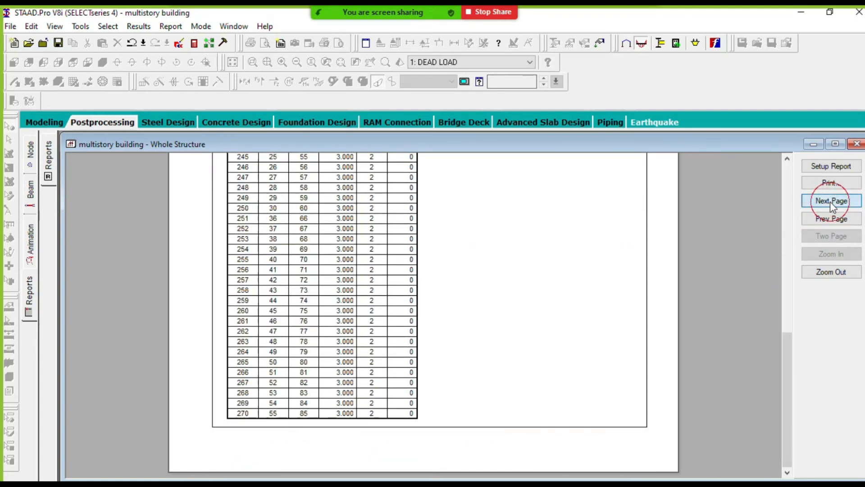
{"action": "left_click", "coordinate": [831, 201]}
{"action": "left_click", "coordinate": [831, 201]}
{"action": "left_click", "coordinate": [830, 203]}
{"action": "left_click", "coordinate": [830, 203]}
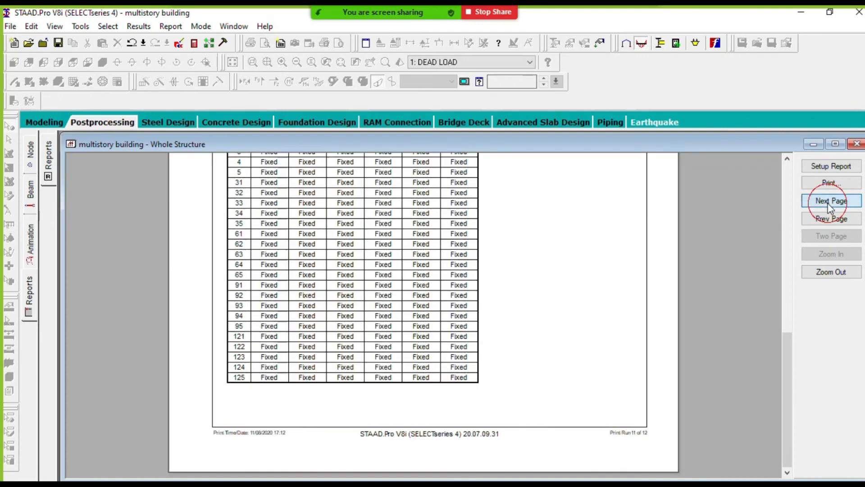
{"action": "left_click", "coordinate": [830, 203]}
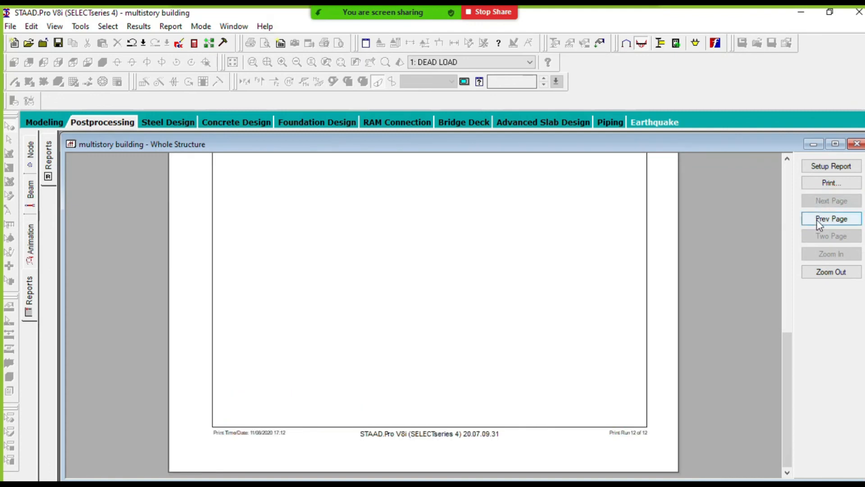
- Examine the Supports table on the second-to-last page and the load case and load generator sections on the last page
{"action": "left_click", "coordinate": [818, 220]}
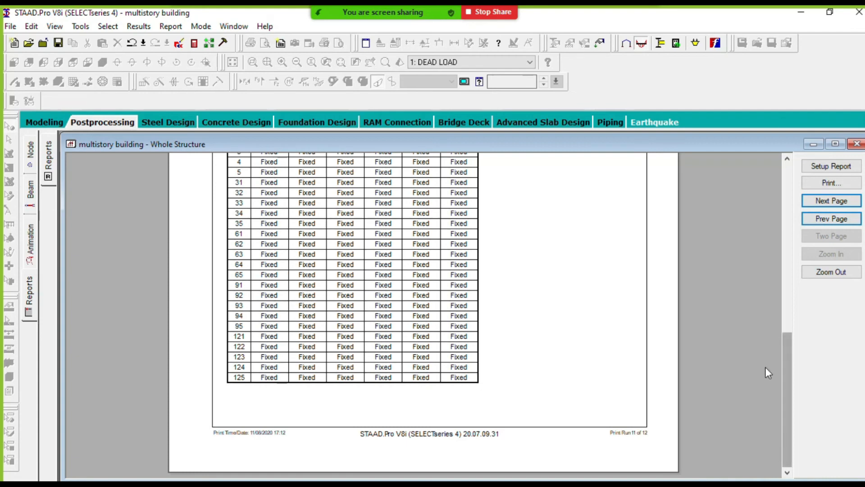
{"action": "left_click_drag", "start_coordinate": [788, 372], "coordinate": [780, 310]}
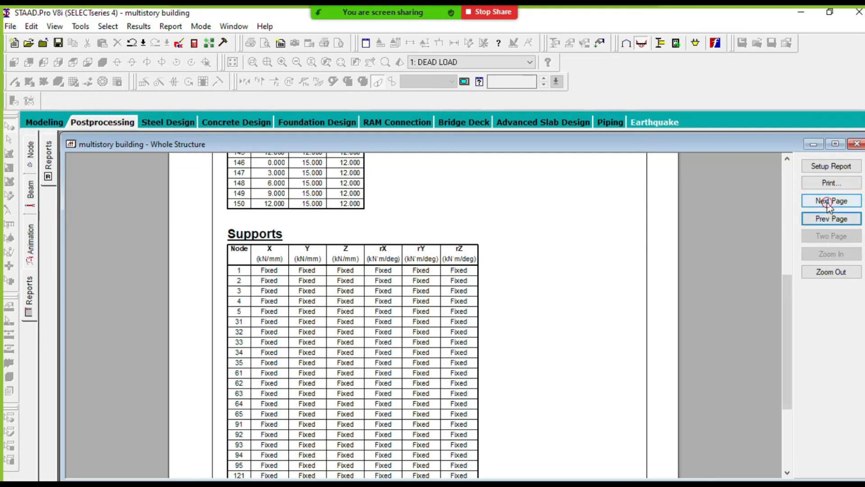
{"action": "left_click", "coordinate": [814, 202]}
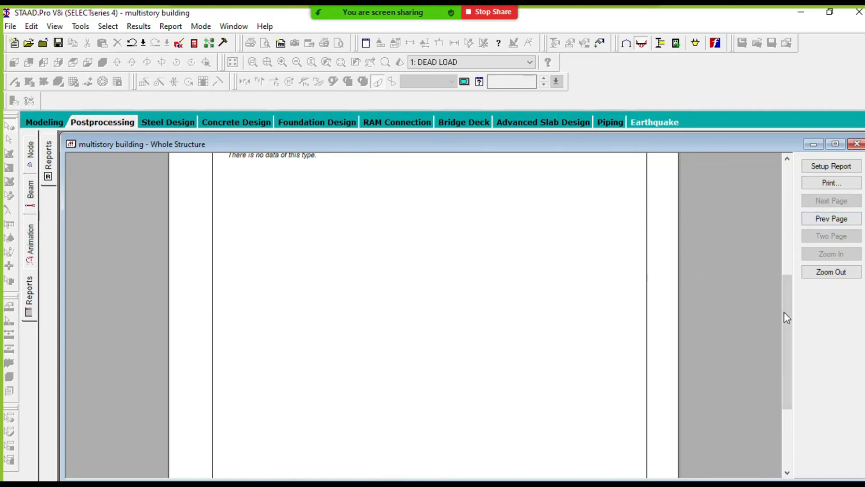
{"action": "left_click_drag", "start_coordinate": [785, 312], "coordinate": [757, 244]}
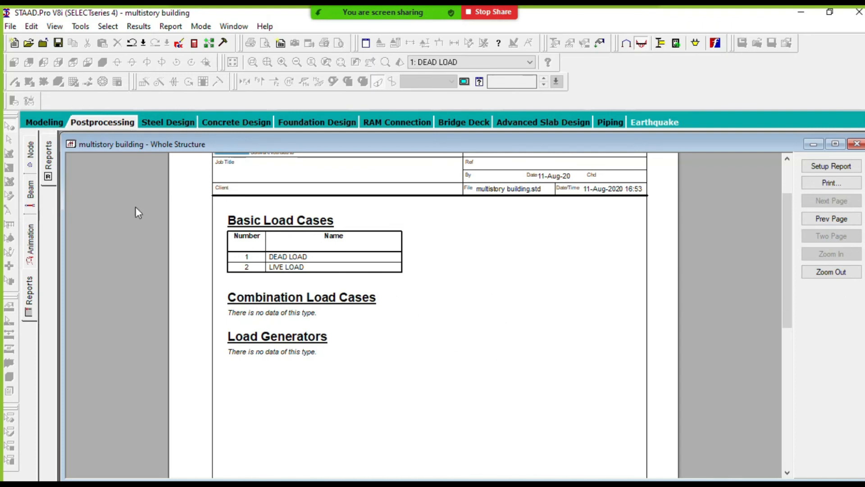
- Open the node displacement results, view the structure in Modeling mode and return to Postprocessing mode
{"action": "left_click", "coordinate": [28, 168]}
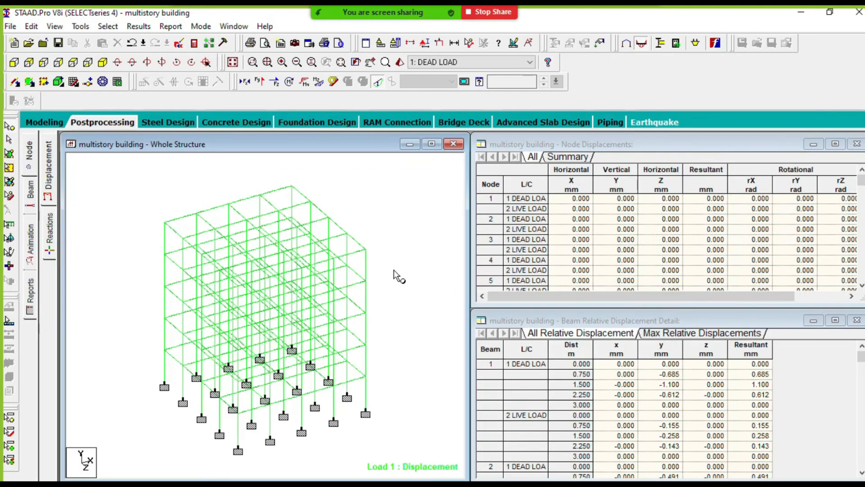
{"action": "left_click", "coordinate": [44, 125]}
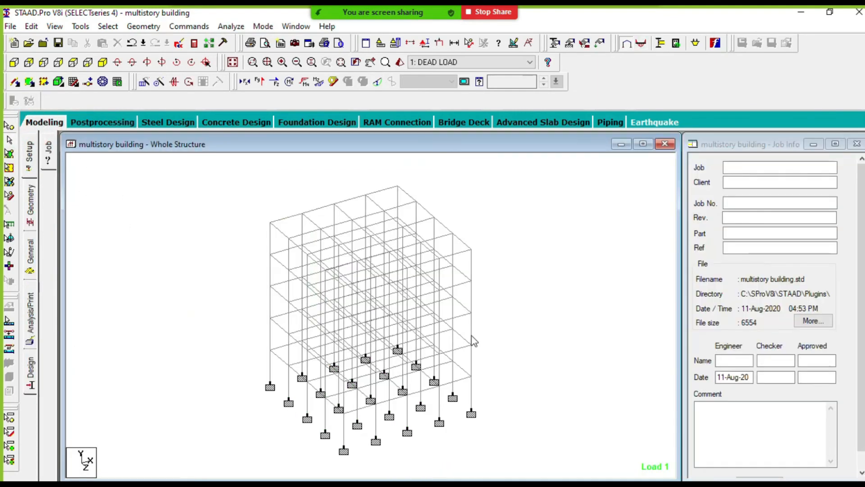
{"action": "left_click", "coordinate": [115, 123]}
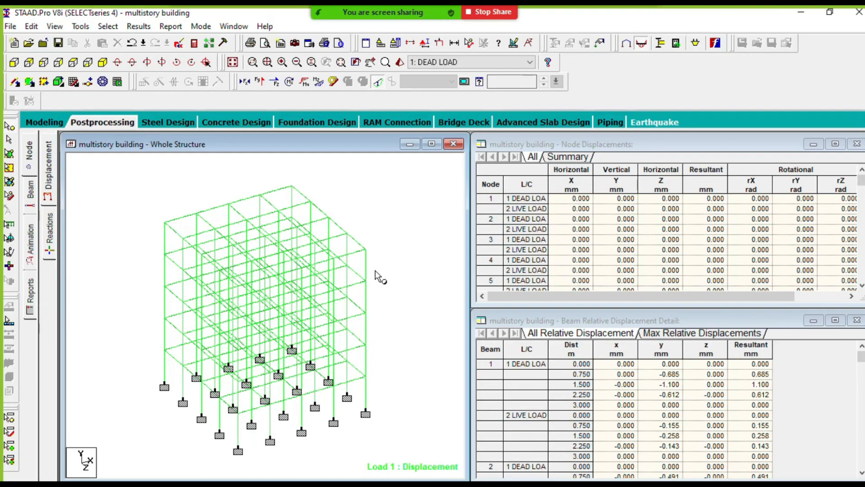
{"action": "scroll", "coordinate": [377, 264], "scroll_direction": "down", "scroll_amount": 1}
{"action": "scroll", "coordinate": [328, 305], "scroll_direction": "up", "scroll_amount": 2}
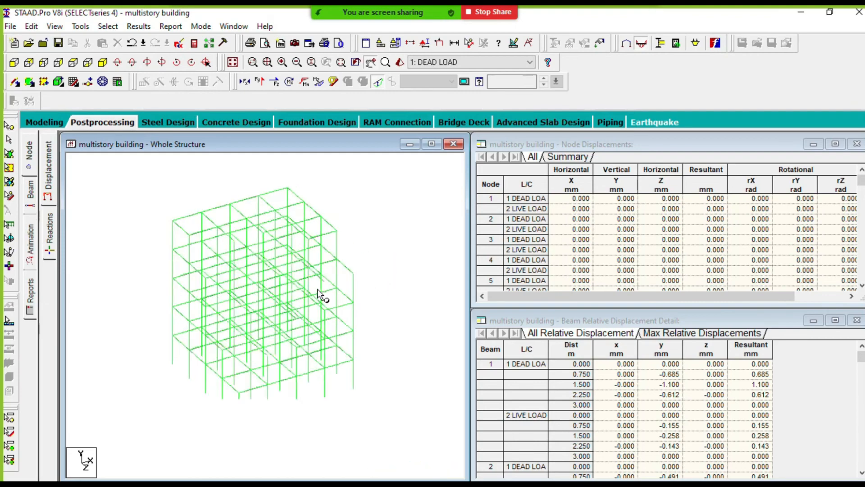
{"action": "scroll", "coordinate": [323, 301], "scroll_direction": "down", "scroll_amount": 1}
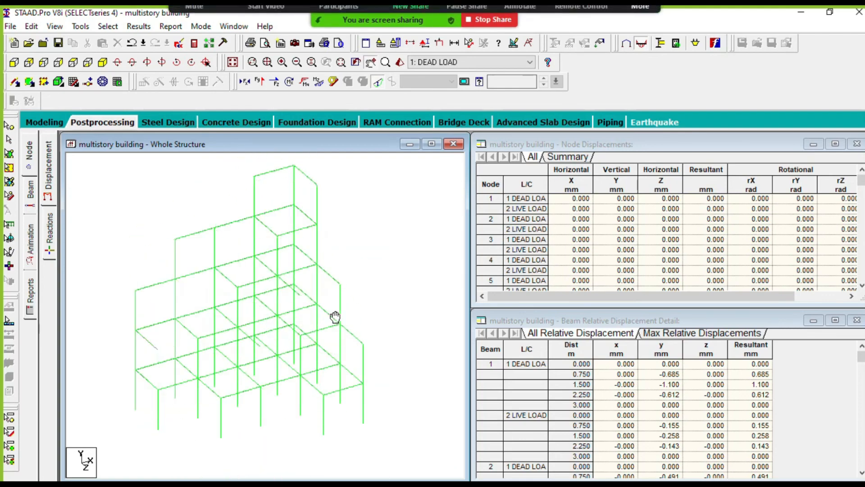
{"action": "middle_click_drag", "start_coordinate": [292, 325], "coordinate": [298, 315]}
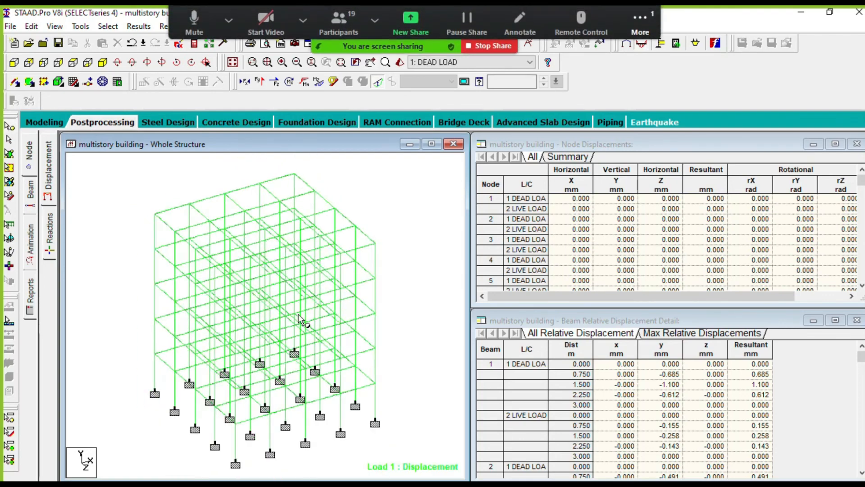
{"action": "scroll", "coordinate": [298, 315], "scroll_direction": "down", "scroll_amount": 1}
{"action": "scroll", "coordinate": [294, 313], "scroll_direction": "up", "scroll_amount": 1}
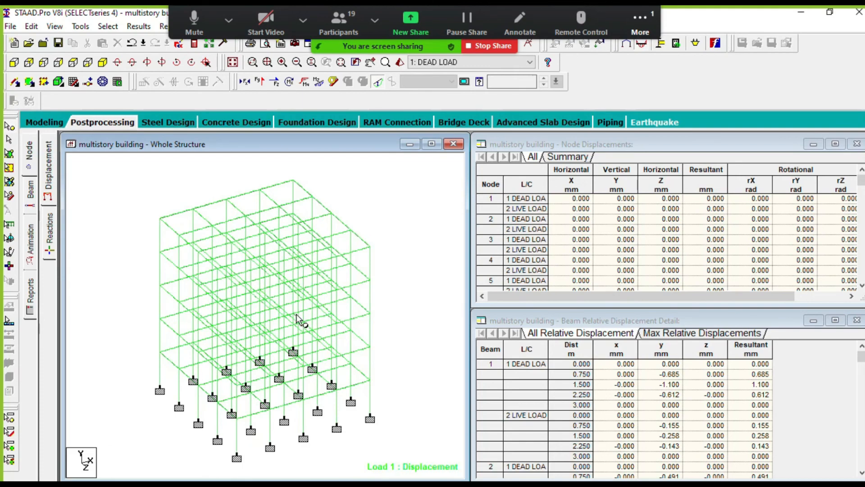
{"action": "scroll", "coordinate": [312, 319], "scroll_direction": "down", "scroll_amount": 2}
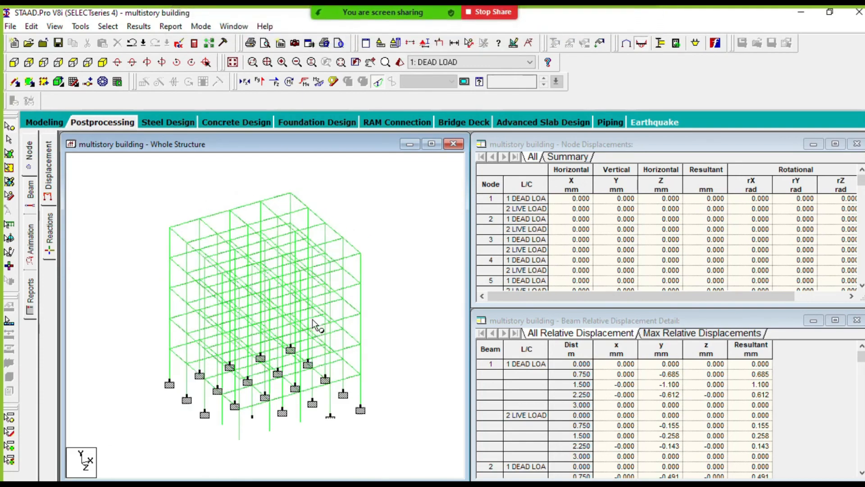
{"action": "scroll", "coordinate": [379, 308], "scroll_direction": "up", "scroll_amount": 1}
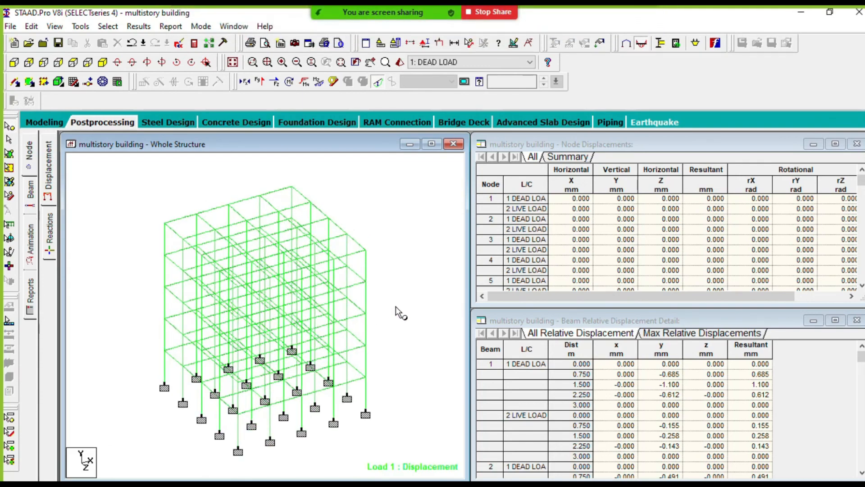
{"action": "scroll", "coordinate": [396, 305], "scroll_direction": "up", "scroll_amount": 2}
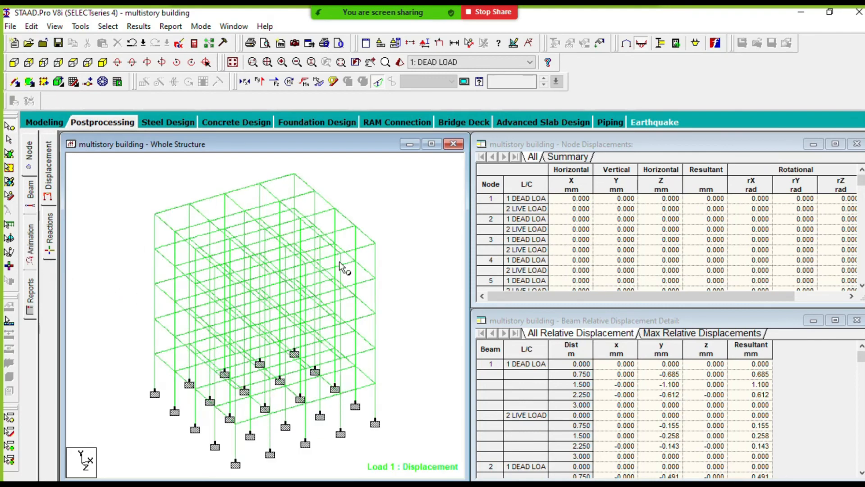
{"action": "scroll", "coordinate": [393, 246], "scroll_direction": "down", "scroll_amount": 1}
{"action": "scroll", "coordinate": [297, 266], "scroll_direction": "up", "scroll_amount": 3}
{"action": "scroll", "coordinate": [356, 260], "scroll_direction": "down", "scroll_amount": 5}
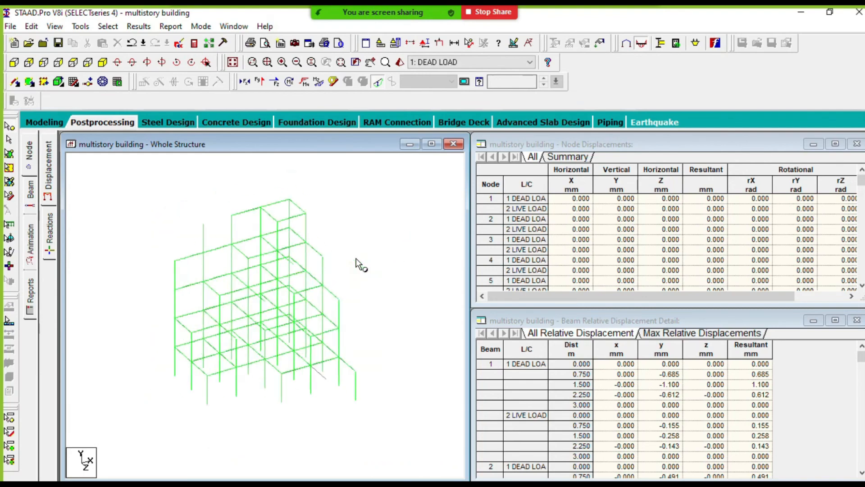
{"action": "scroll", "coordinate": [374, 261], "scroll_direction": "up", "scroll_amount": 3}
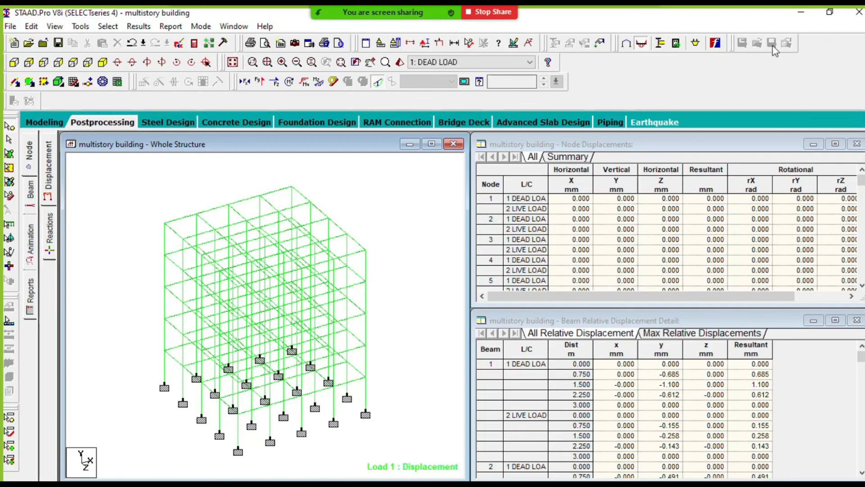
- Switch to the STAAD PRO doc in Microsoft Word and read through the Structure Analysis procedure
{"action": "left_click", "coordinate": [801, 12]}
{"action": "mouse_move", "coordinate": [425, 483]}
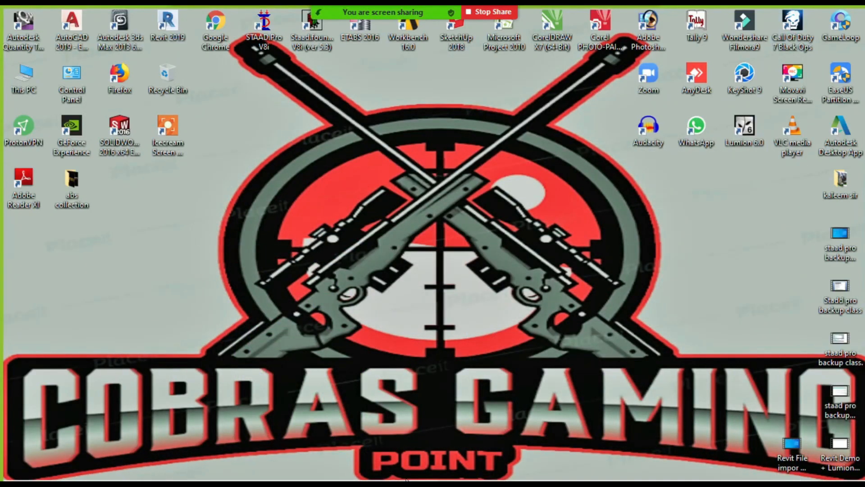
{"action": "left_click", "coordinate": [423, 480]}
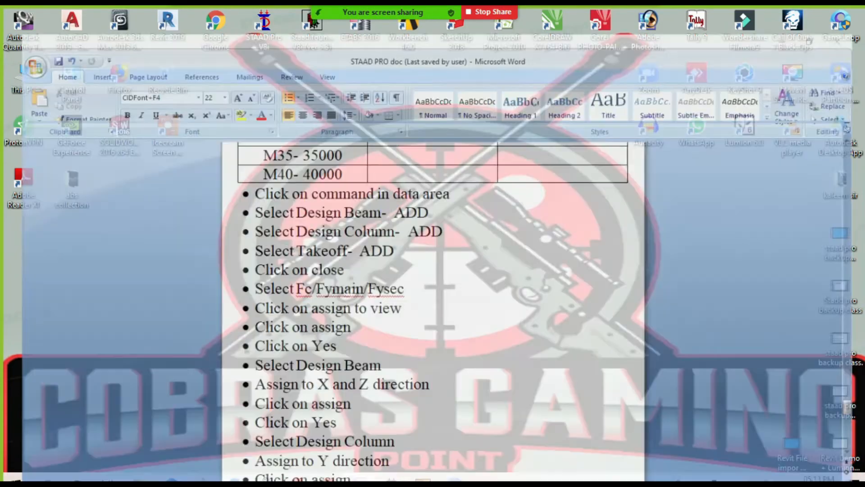
{"action": "scroll", "coordinate": [443, 326], "scroll_direction": "down", "scroll_amount": 8}
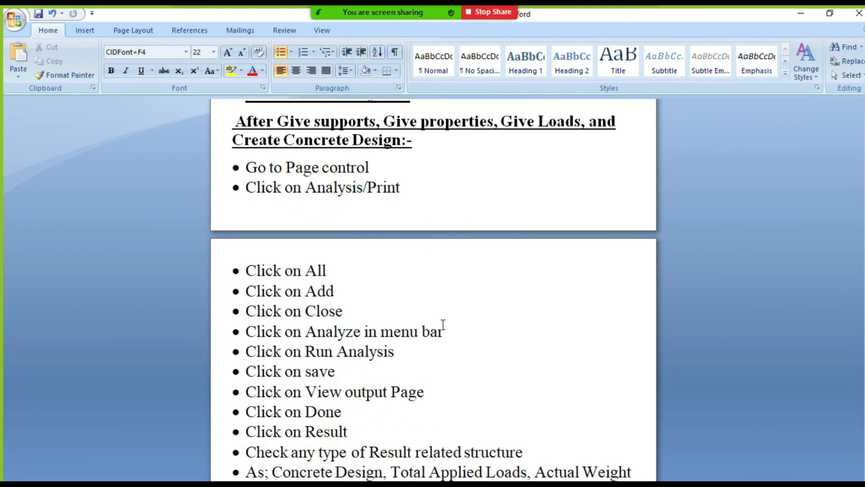
{"action": "scroll", "coordinate": [443, 325], "scroll_direction": "up", "scroll_amount": 1}
{"action": "mouse_move", "coordinate": [236, 121]}
{"action": "left_mouse_down"}
{"action": "mouse_move", "coordinate": [441, 149]}
{"action": "mouse_move", "coordinate": [239, 124]}
{"action": "left_mouse_up"}
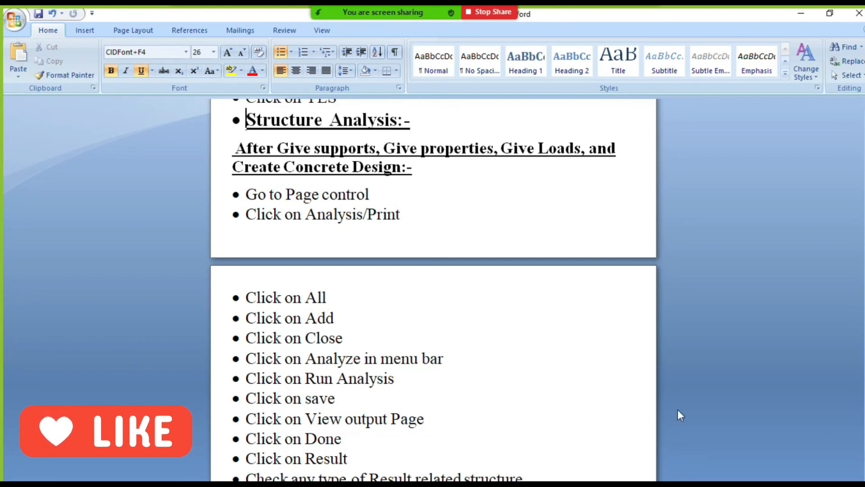
{"action": "scroll", "coordinate": [798, 327], "scroll_direction": "down", "scroll_amount": 3}
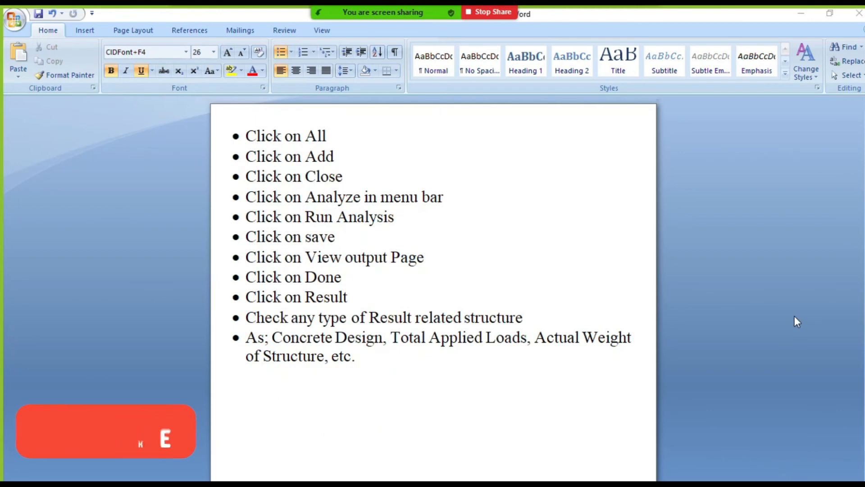
{"action": "left_click", "coordinate": [797, 470]}
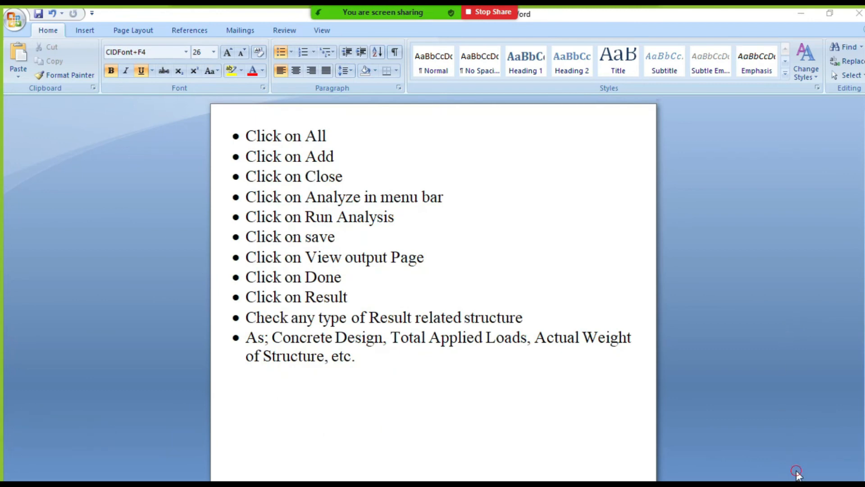
{"action": "scroll", "coordinate": [536, 264], "scroll_direction": "up", "scroll_amount": 2}
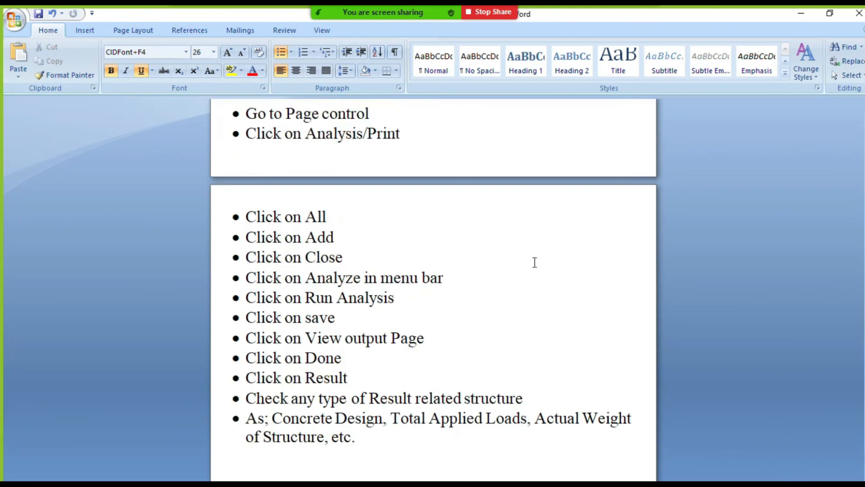
- Read through the rest of the analysis procedure in the notes, from adding the analysis command to checking the structure's results
{"action": "scroll", "coordinate": [519, 268], "scroll_direction": "down", "scroll_amount": 1}
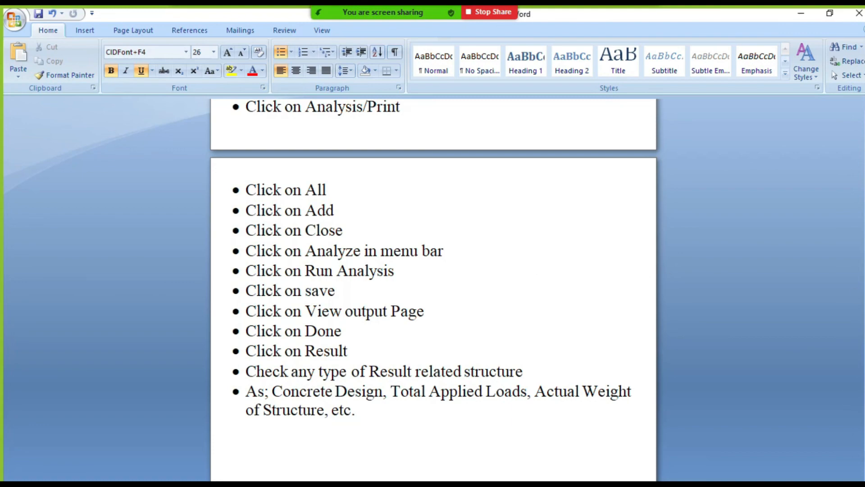
{"action": "left_click", "coordinate": [575, 275]}
{"action": "scroll", "coordinate": [570, 275], "scroll_direction": "up", "scroll_amount": 3}
{"action": "scroll", "coordinate": [560, 273], "scroll_direction": "down", "scroll_amount": 5}
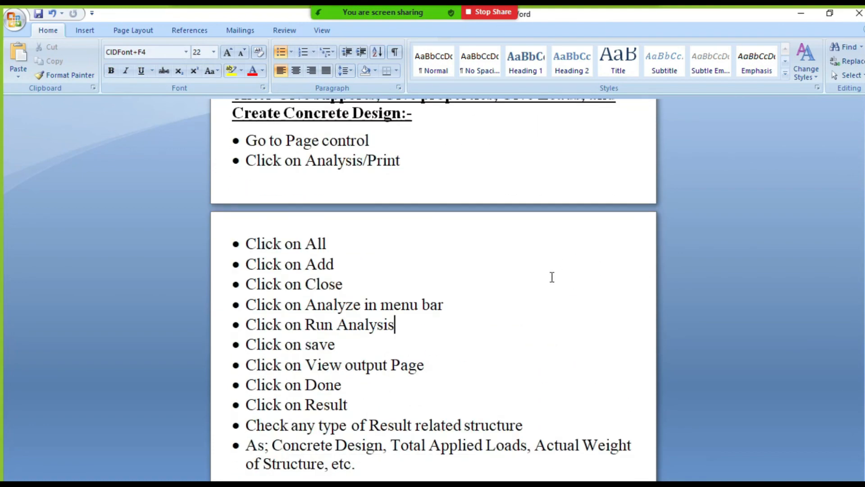
{"action": "scroll", "coordinate": [550, 276], "scroll_direction": "up", "scroll_amount": 1}
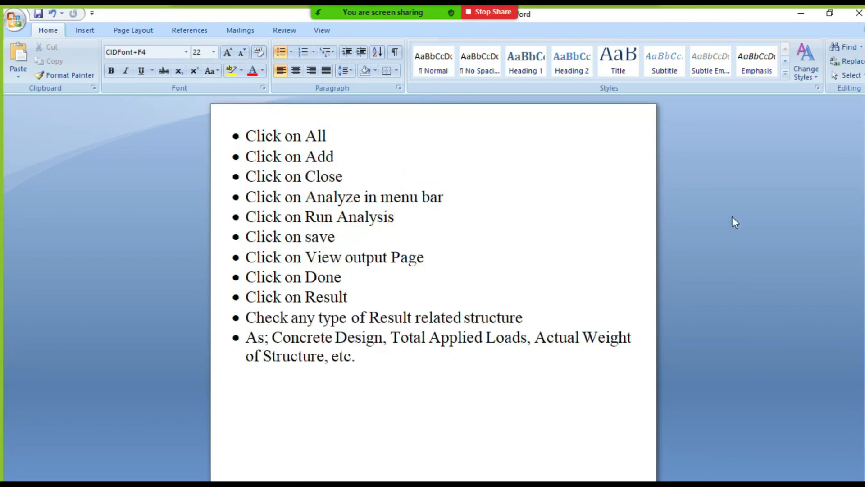
- Switch from Word back to STAAD.Pro and inspect the whole multistory building in the dead load displacement view
{"action": "left_click", "coordinate": [801, 13]}
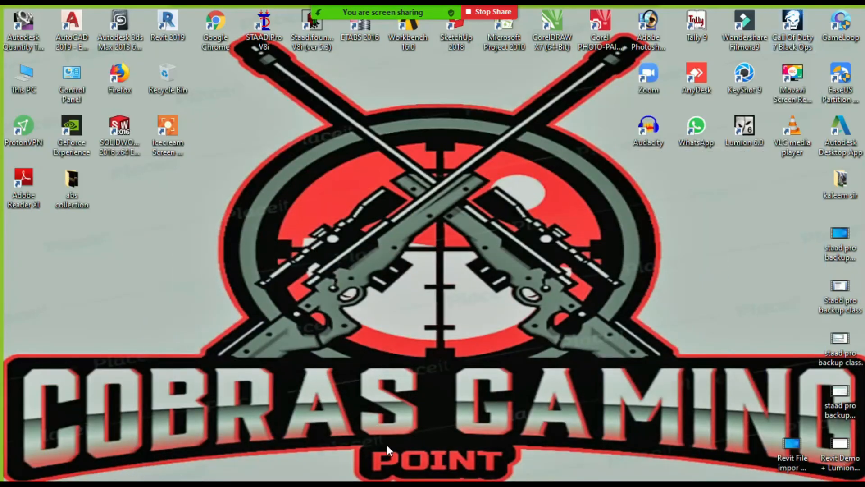
{"action": "left_click", "coordinate": [393, 479]}
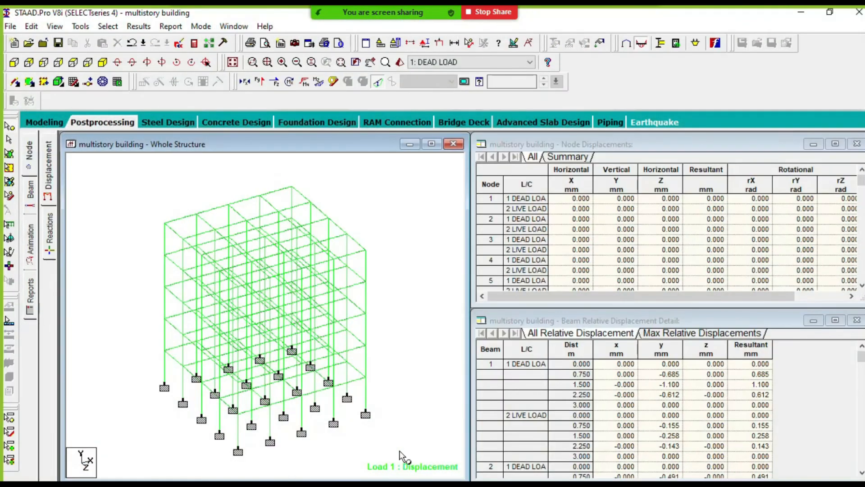
{"action": "scroll", "coordinate": [403, 266], "scroll_direction": "down", "scroll_amount": 1}
{"action": "scroll", "coordinate": [263, 283], "scroll_direction": "up", "scroll_amount": 1}
{"action": "scroll", "coordinate": [364, 250], "scroll_direction": "up", "scroll_amount": 2}
{"action": "middle_click_drag", "start_coordinate": [367, 249], "coordinate": [339, 256]}
{"action": "scroll", "coordinate": [358, 248], "scroll_direction": "down", "scroll_amount": 1}
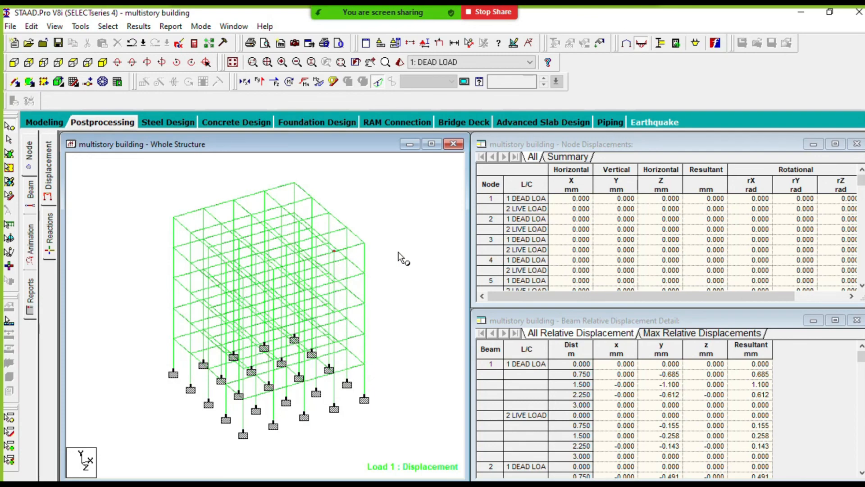
- Change to Modeling mode and examine the whole structure with its supports
{"action": "left_click", "coordinate": [43, 123]}
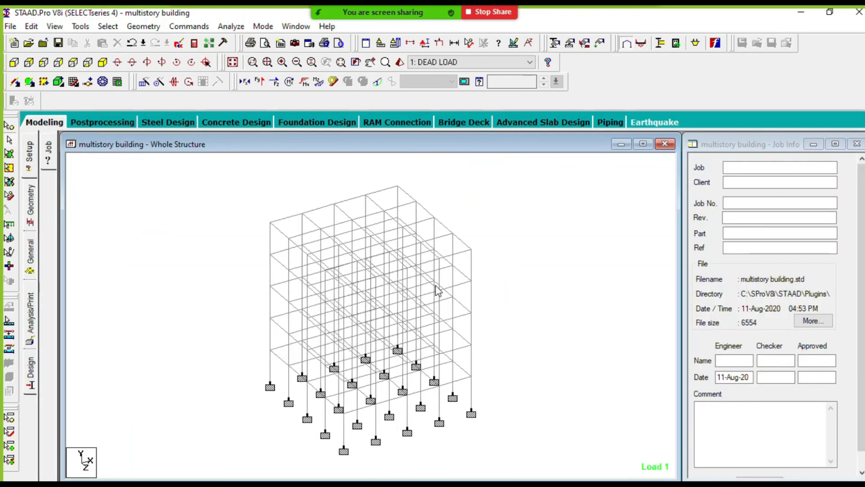
{"action": "scroll", "coordinate": [521, 287], "scroll_direction": "down", "scroll_amount": 3}
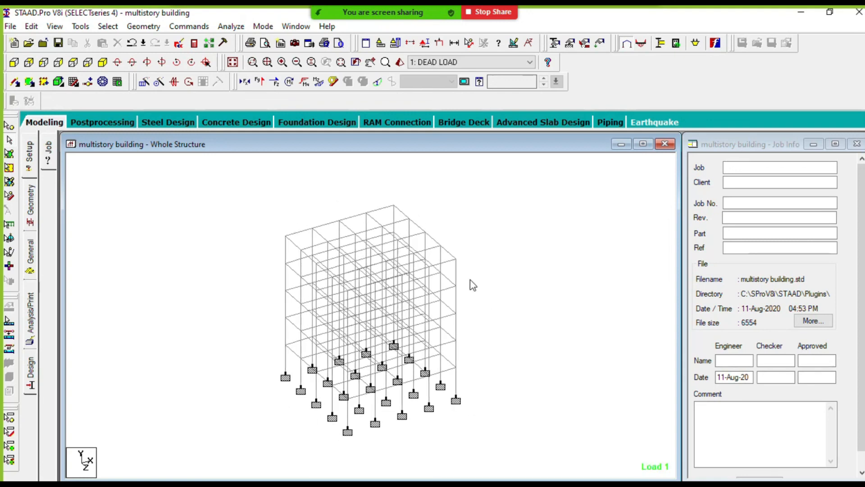
{"action": "scroll", "coordinate": [471, 280], "scroll_direction": "up", "scroll_amount": 1}
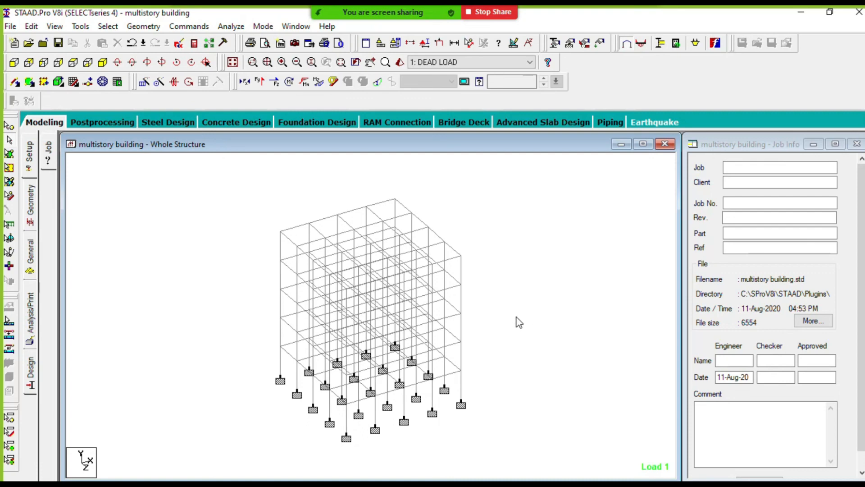
{"action": "scroll", "coordinate": [493, 294], "scroll_direction": "down", "scroll_amount": 1}
{"action": "scroll", "coordinate": [450, 296], "scroll_direction": "up", "scroll_amount": 1}
{"action": "scroll", "coordinate": [489, 286], "scroll_direction": "down", "scroll_amount": 1}
{"action": "scroll", "coordinate": [424, 297], "scroll_direction": "up", "scroll_amount": 1}
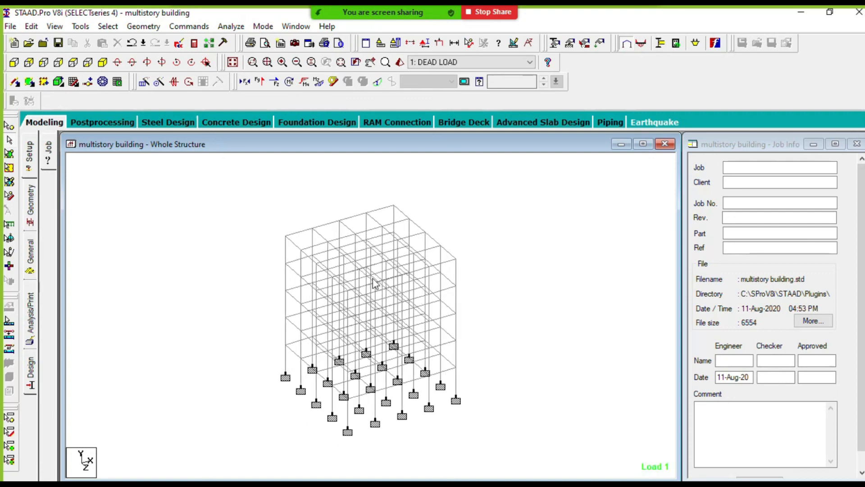
- Return to Postprocessing mode, open the Animation page and dismiss its Diagrams settings without choosing an animation
{"action": "left_click", "coordinate": [103, 121]}
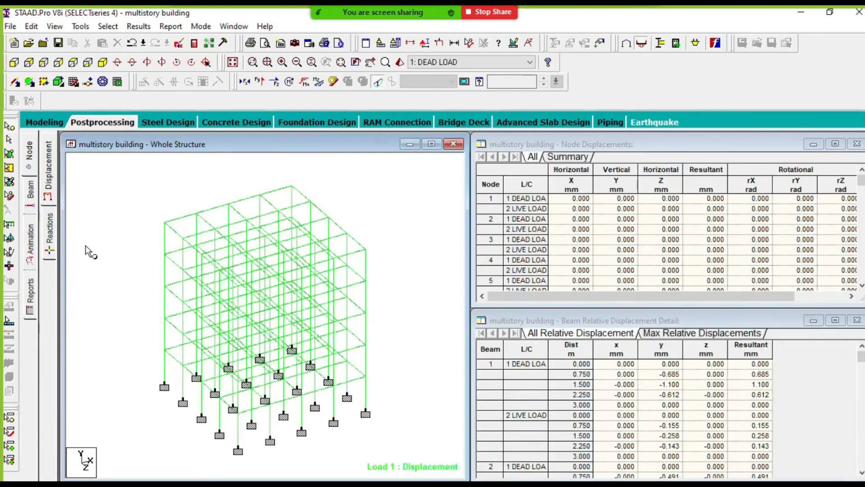
{"action": "left_click", "coordinate": [31, 245]}
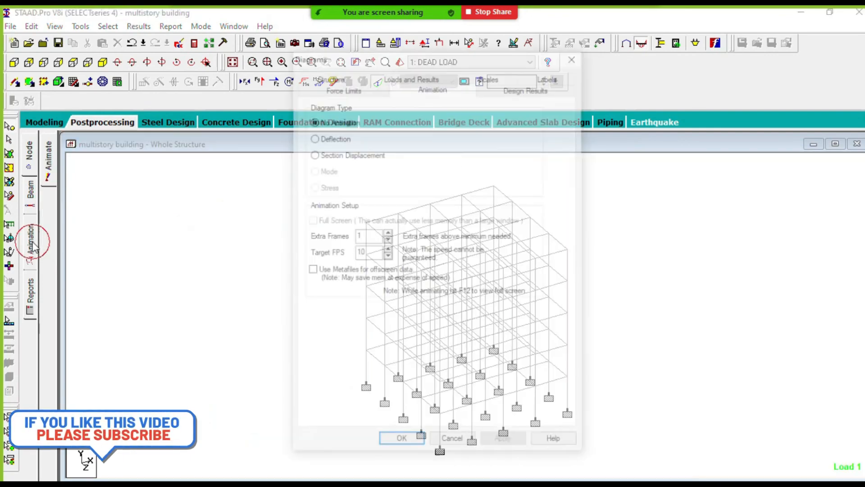
{"action": "left_click", "coordinate": [576, 56]}
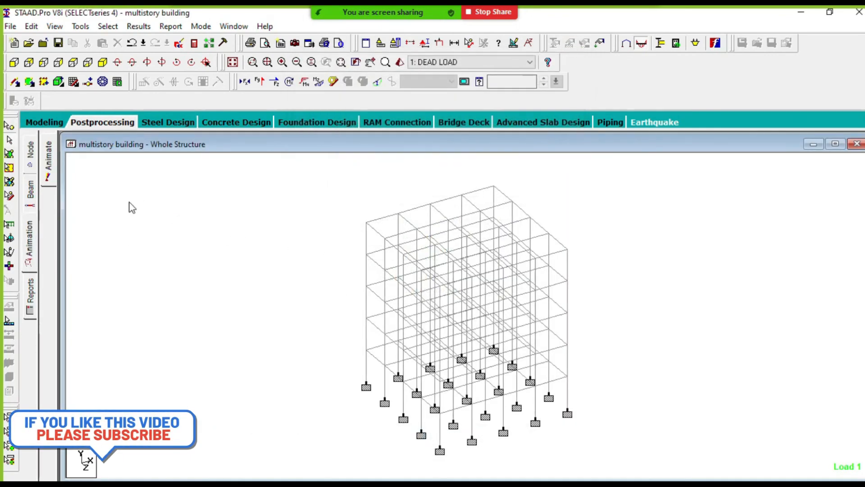